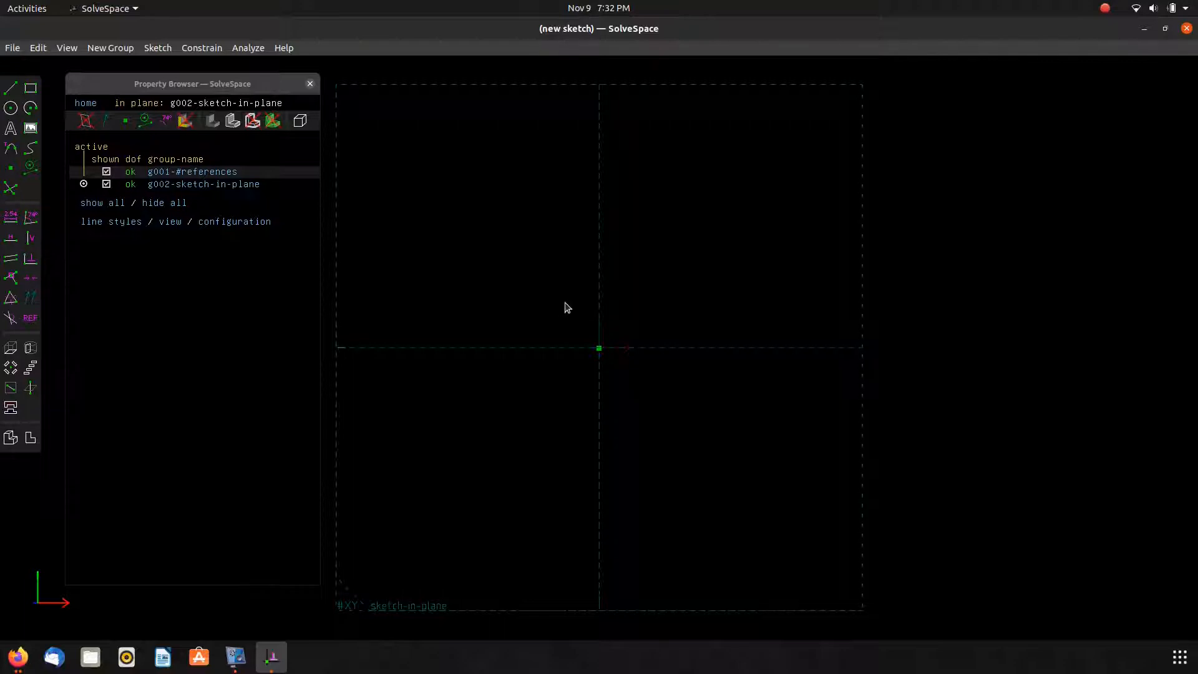
# Draw a closed stepped outline of line segments starting and ending at the origin, with two slanted corners.
pyautogui.click(601, 346)
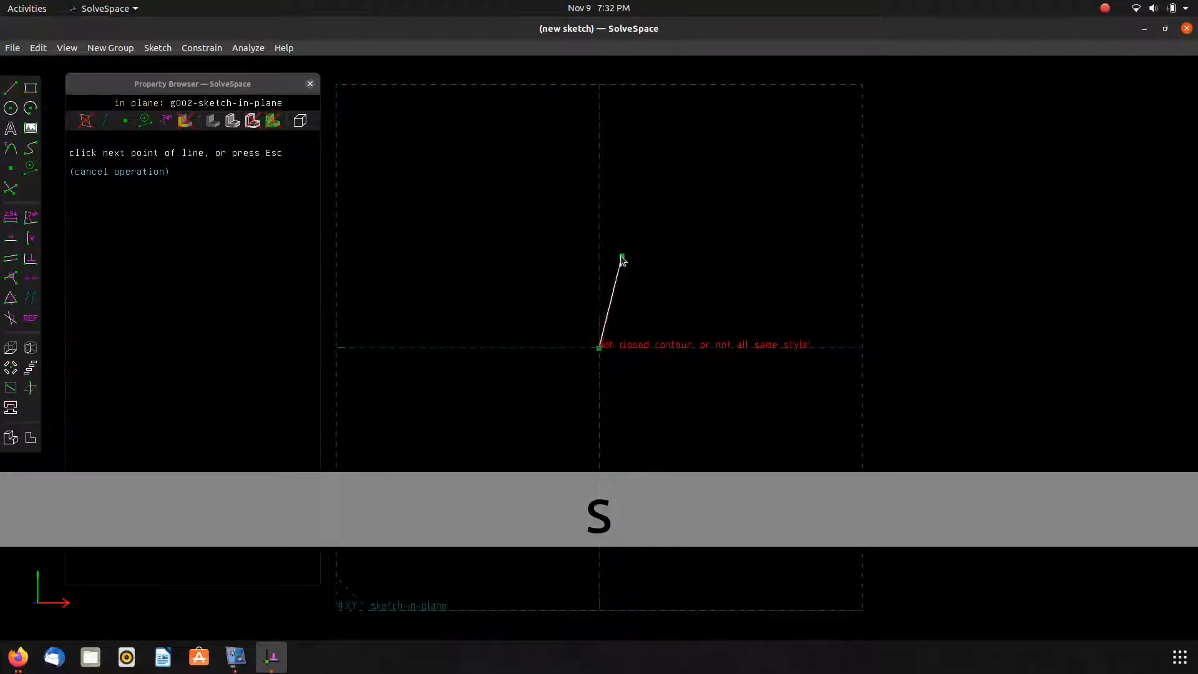
pyautogui.click(600, 250)
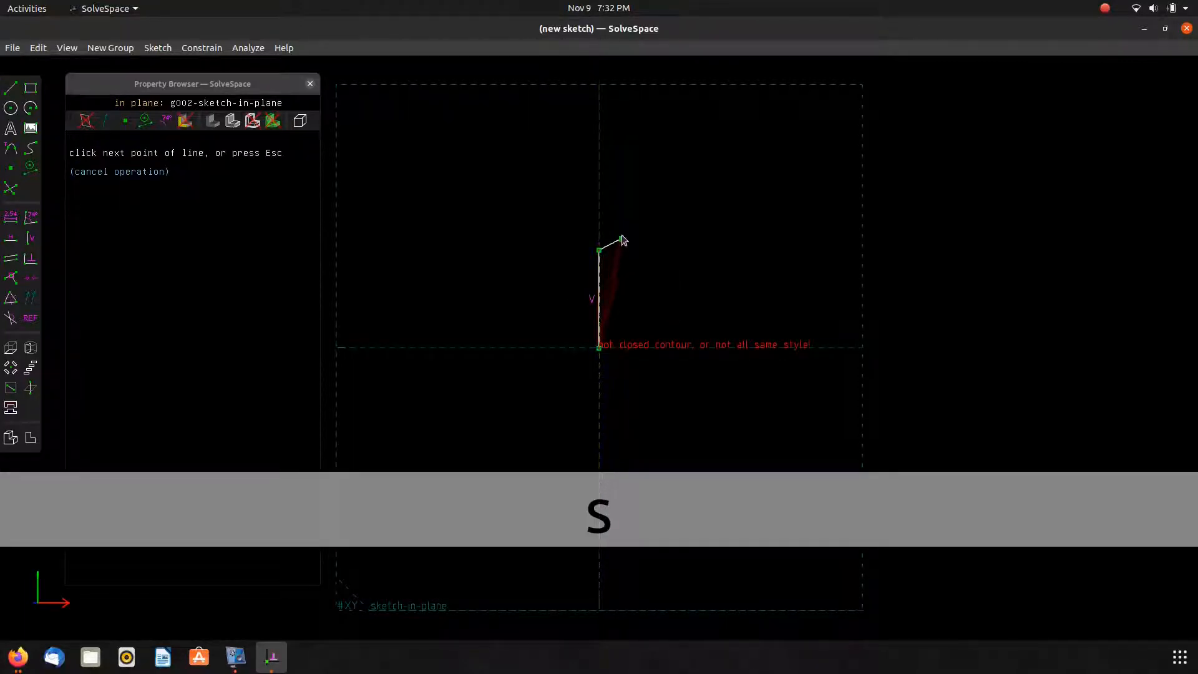
pyautogui.click(629, 228)
pyautogui.click(674, 227)
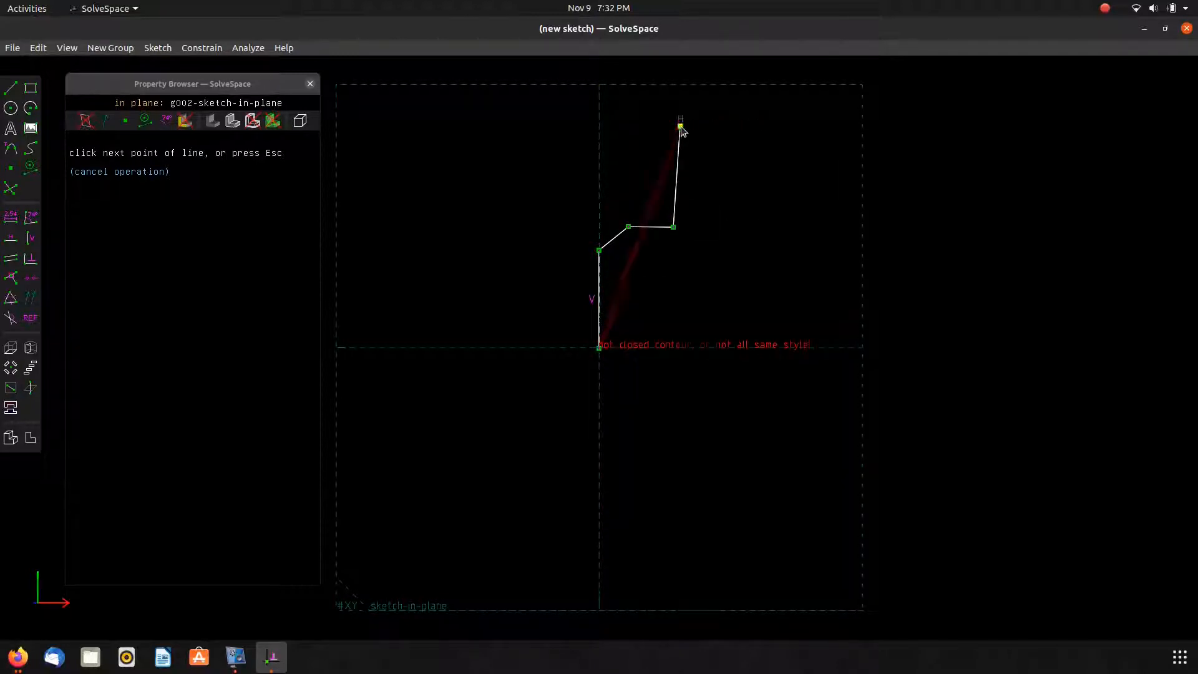
pyautogui.click(713, 105)
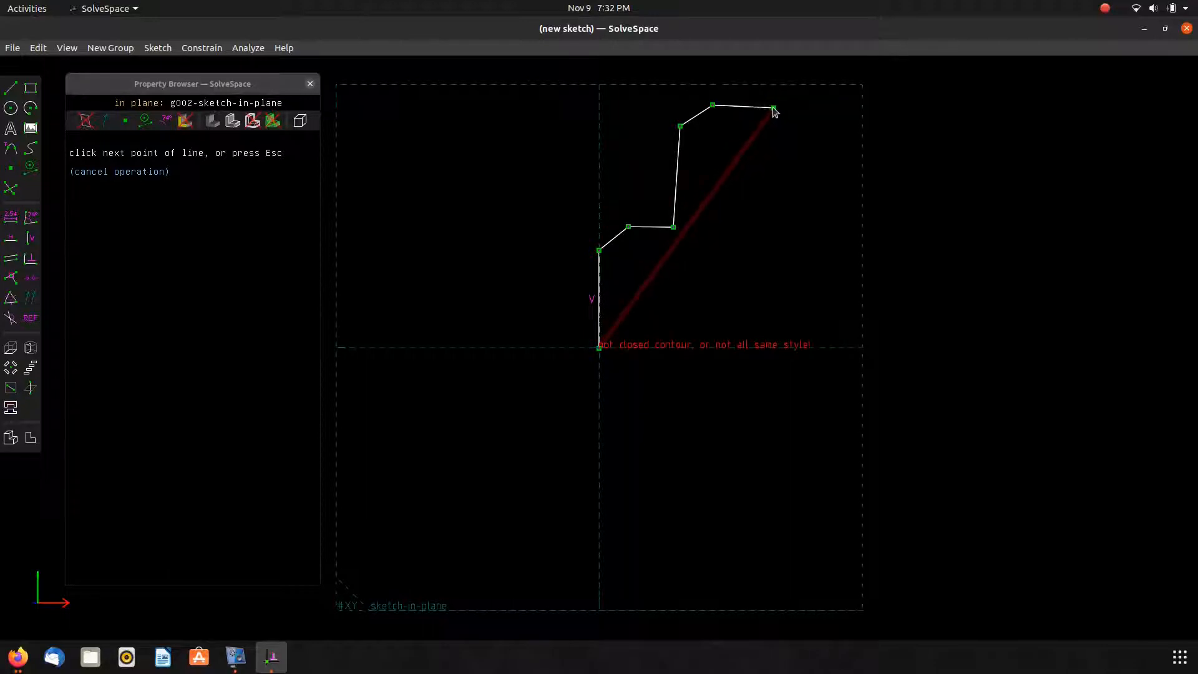
pyautogui.click(778, 104)
pyautogui.click(774, 290)
pyautogui.click(902, 292)
pyautogui.click(901, 348)
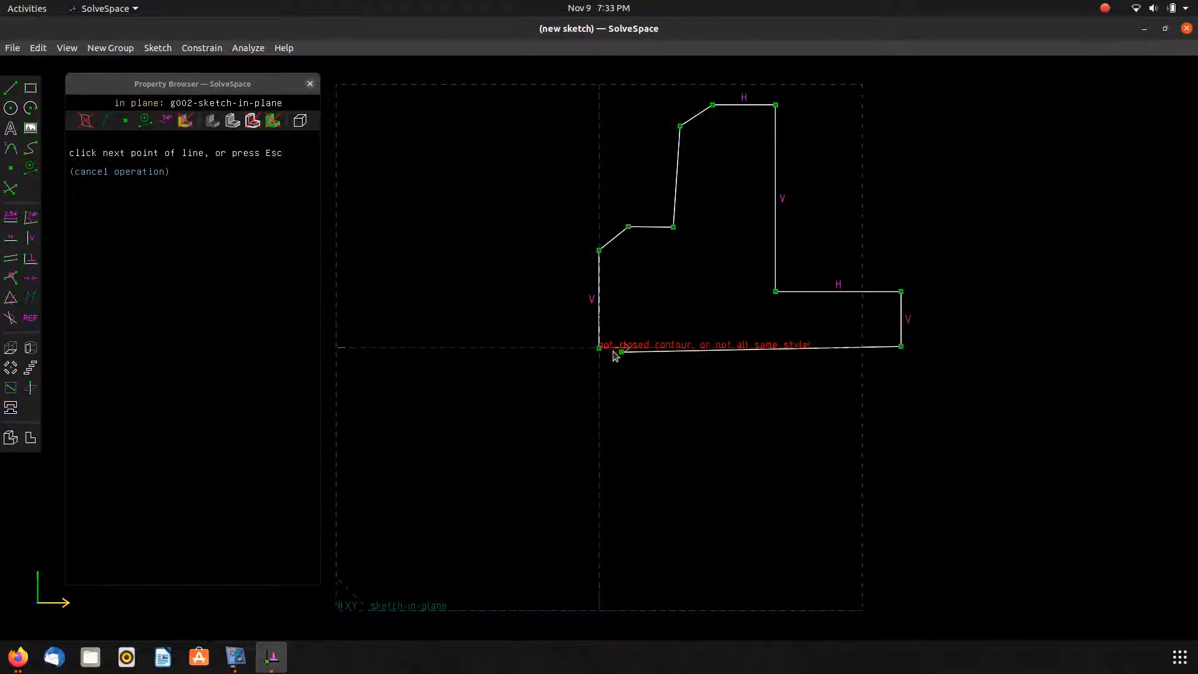
pyautogui.click(599, 347)
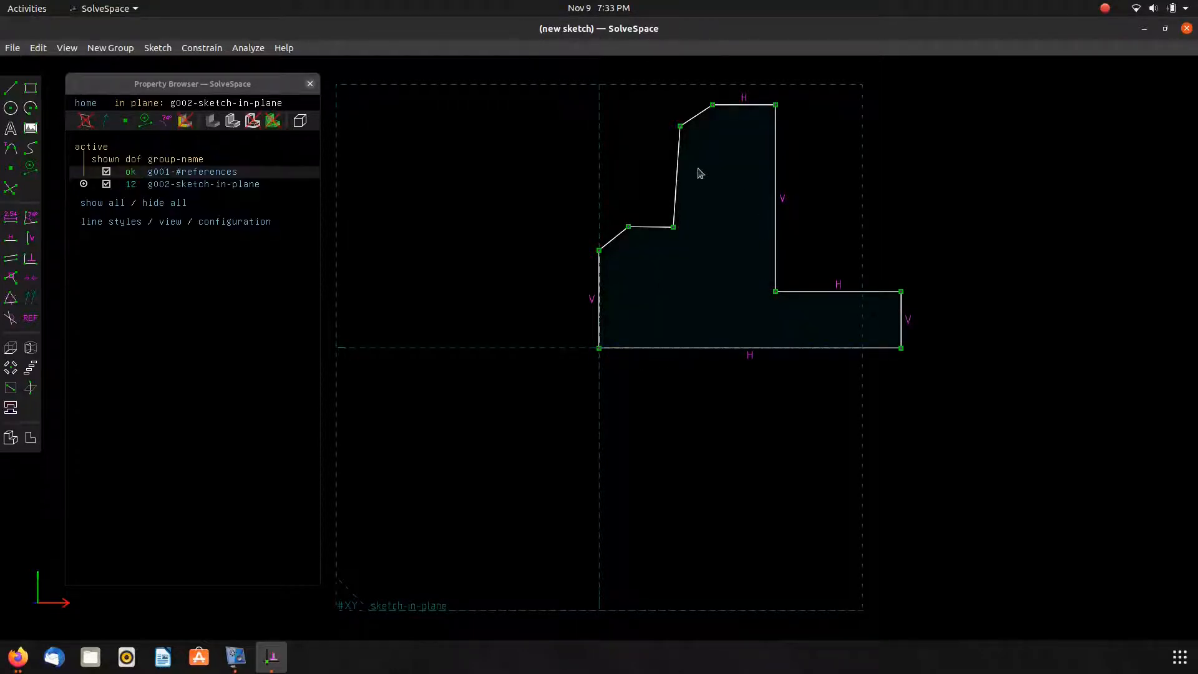
# Constrain the upper slanted riser vertical and the short middle ledge horizontal.
pyautogui.click(678, 173)
pyautogui.press('v')
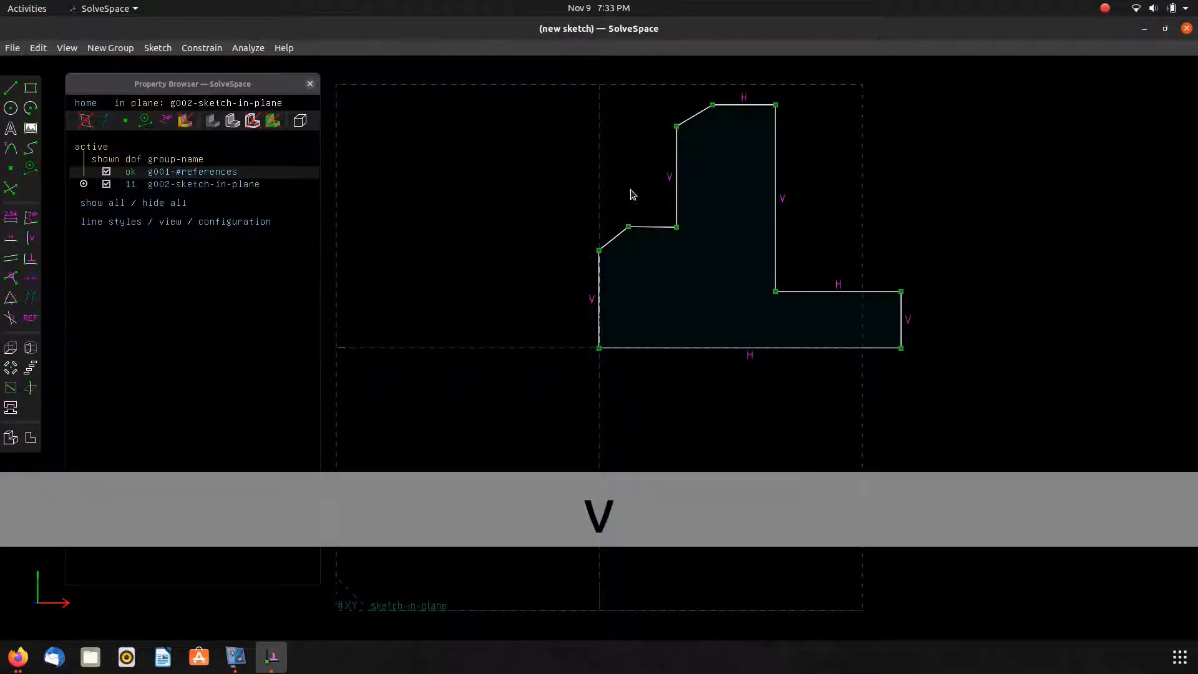
pyautogui.click(661, 228)
pyautogui.press('h')
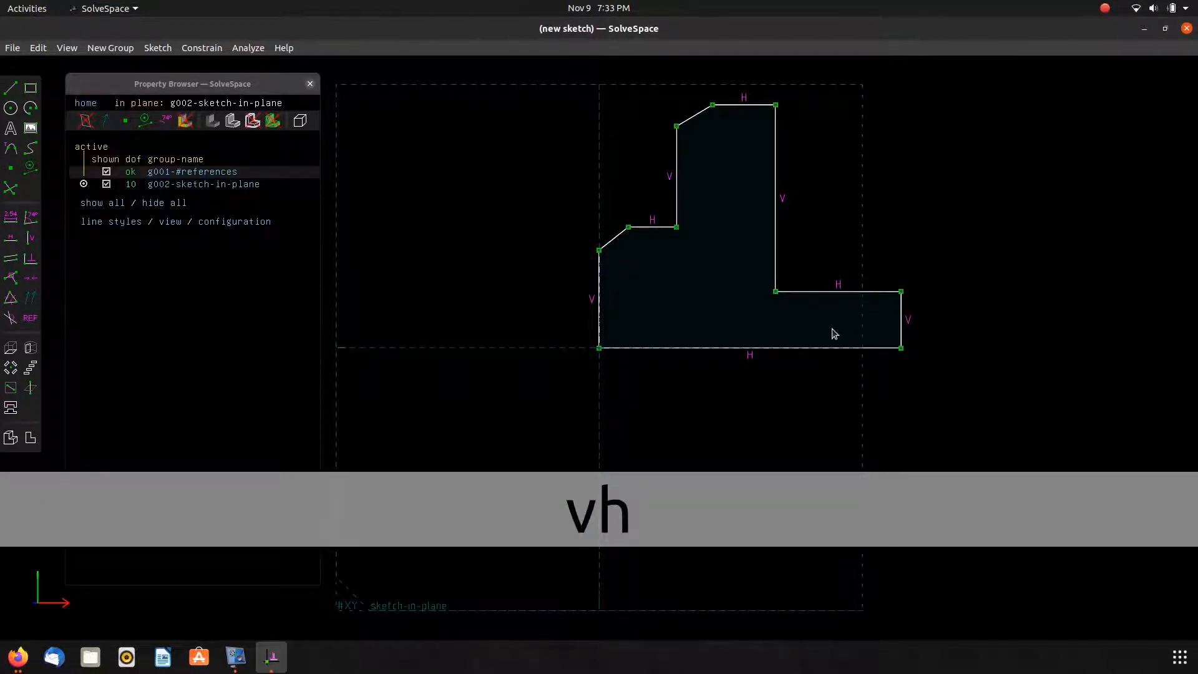
# Draw a right triangle under the lower slanted edge and constrain its upright leg vertical.
pyautogui.scroll(5, 650, 267)
pyautogui.moveTo(443, 156)
pyautogui.mouseDown(button='right')
pyautogui.moveTo(521, 181)
pyautogui.moveTo(538, 239)
pyautogui.mouseUp(button='right')
pyautogui.press('s')
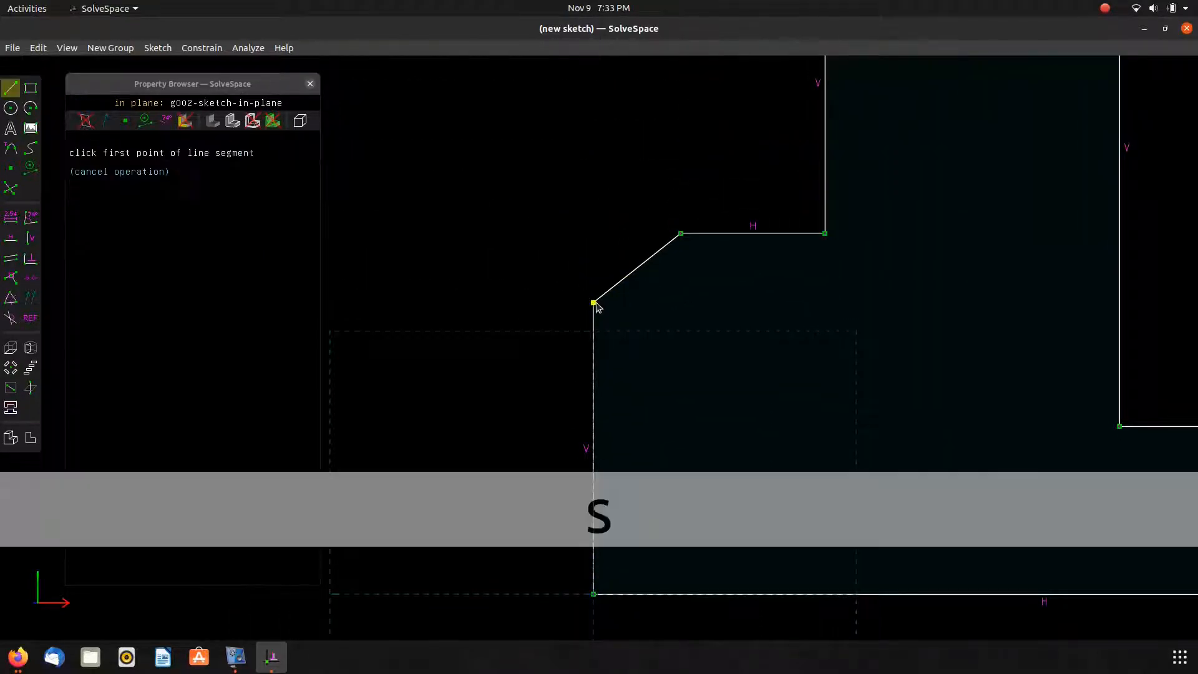
pyautogui.click(593, 303)
pyautogui.click(685, 303)
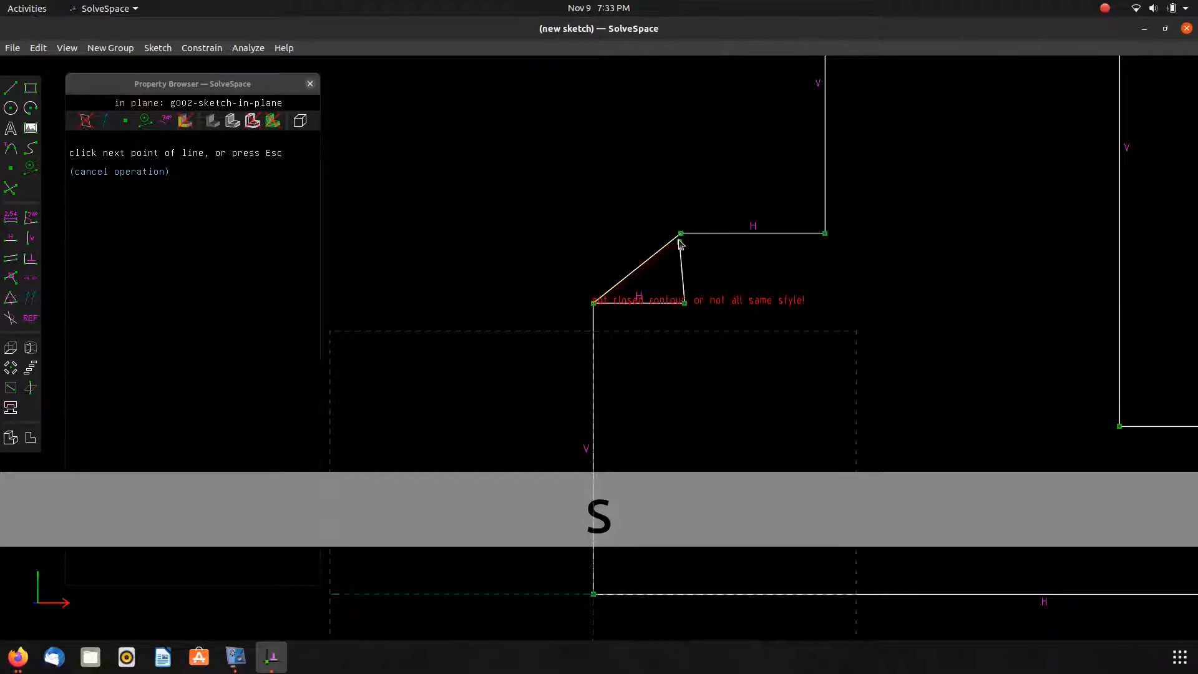
pyautogui.click(681, 233)
pyautogui.click(686, 275)
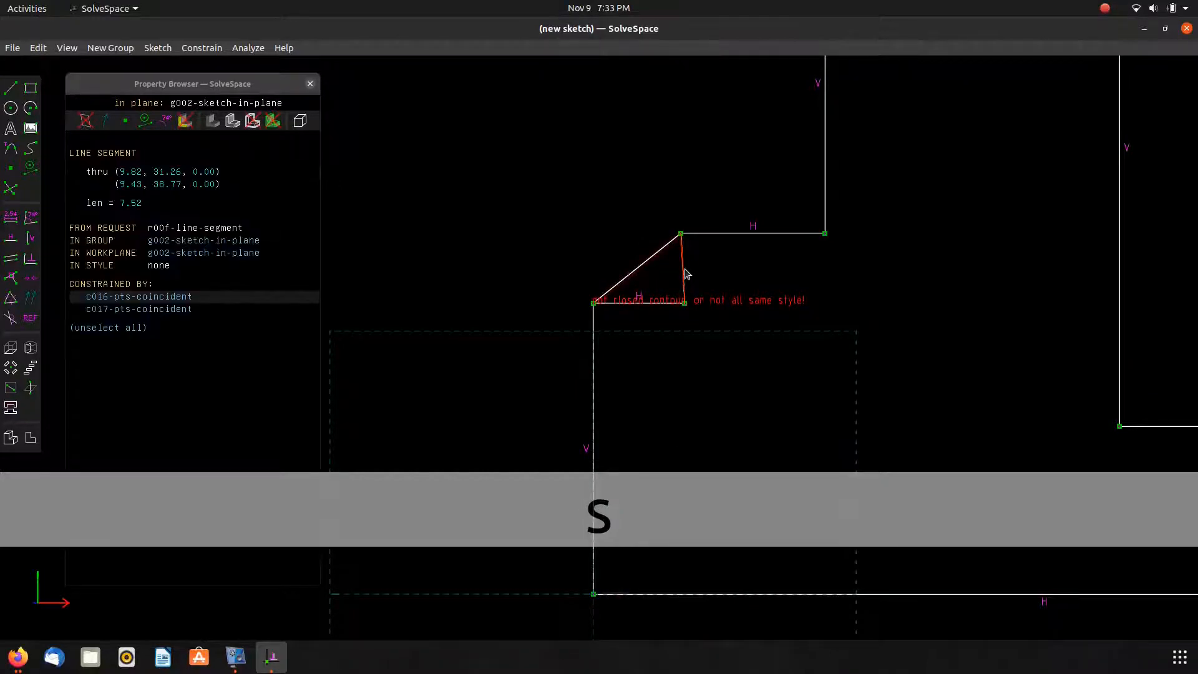
pyautogui.press('v')
# Make the lower triangle's bottom leg construction geometry and set both of its legs equal length.
pyautogui.click(684, 275)
pyautogui.click(661, 304)
pyautogui.click(658, 316)
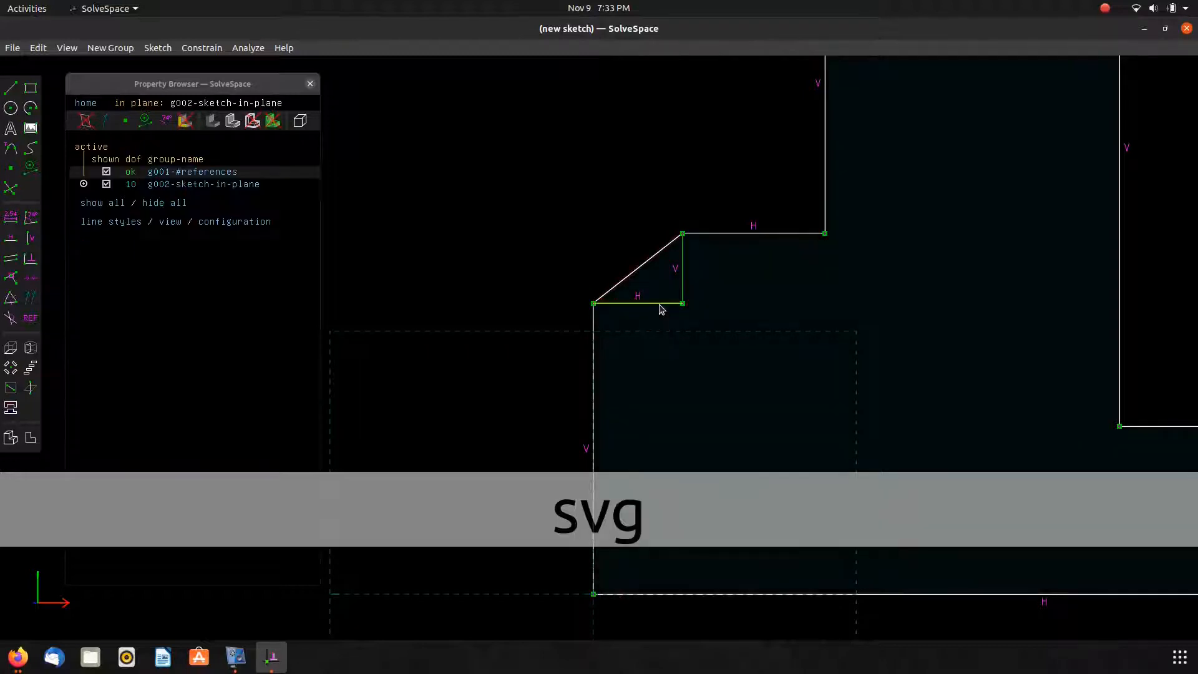
pyautogui.click(660, 305)
pyautogui.click(683, 290)
pyautogui.press('q')
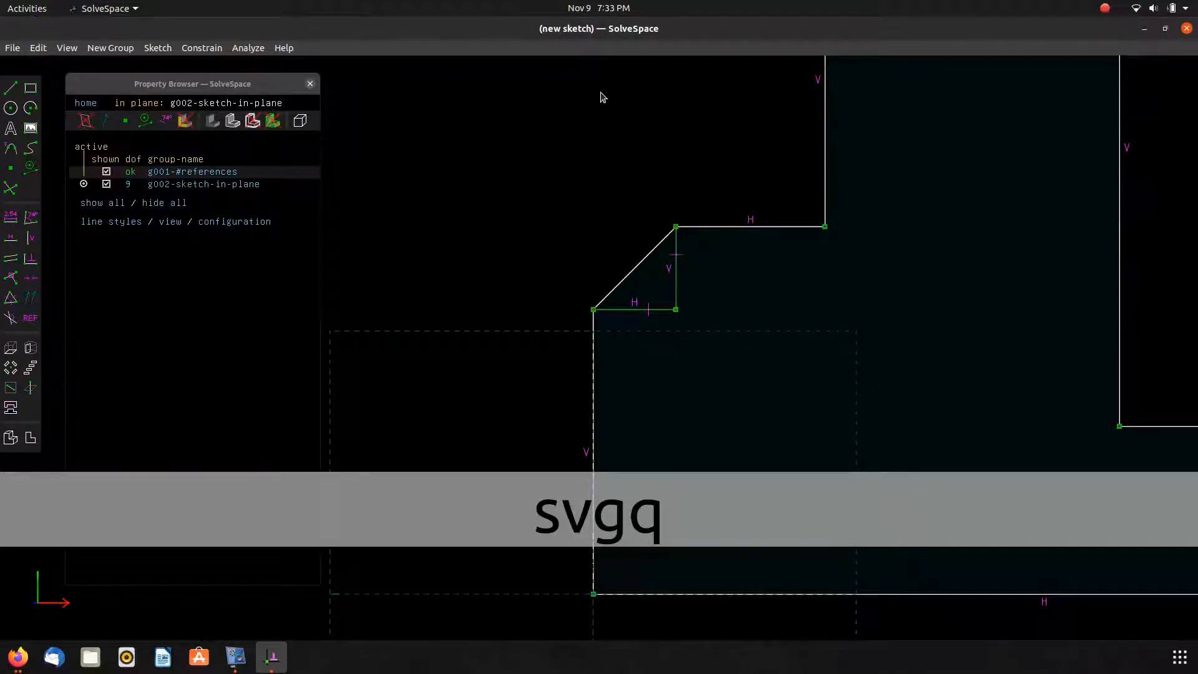
# Draw a right triangle under the upper slanted edge and constrain its upright leg vertical.
pyautogui.moveTo(603, 98); pyautogui.dragTo(435, 342, button='right')
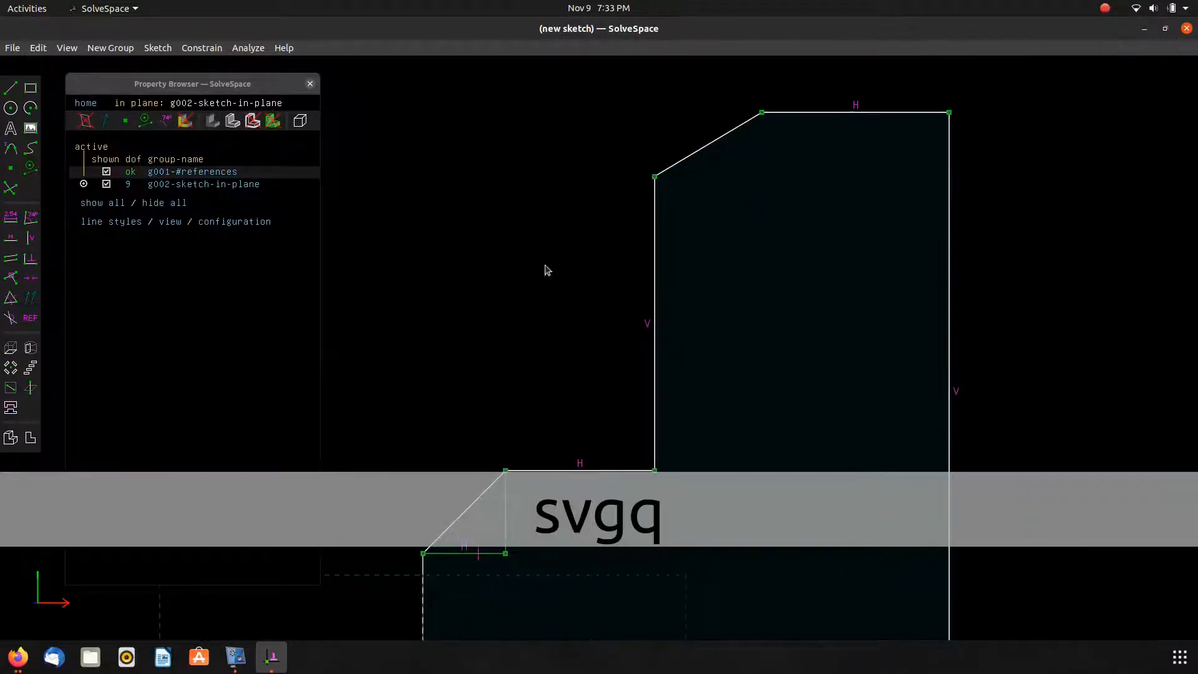
pyautogui.press('s')
pyautogui.click(656, 178)
pyautogui.click(760, 178)
pyautogui.click(763, 113)
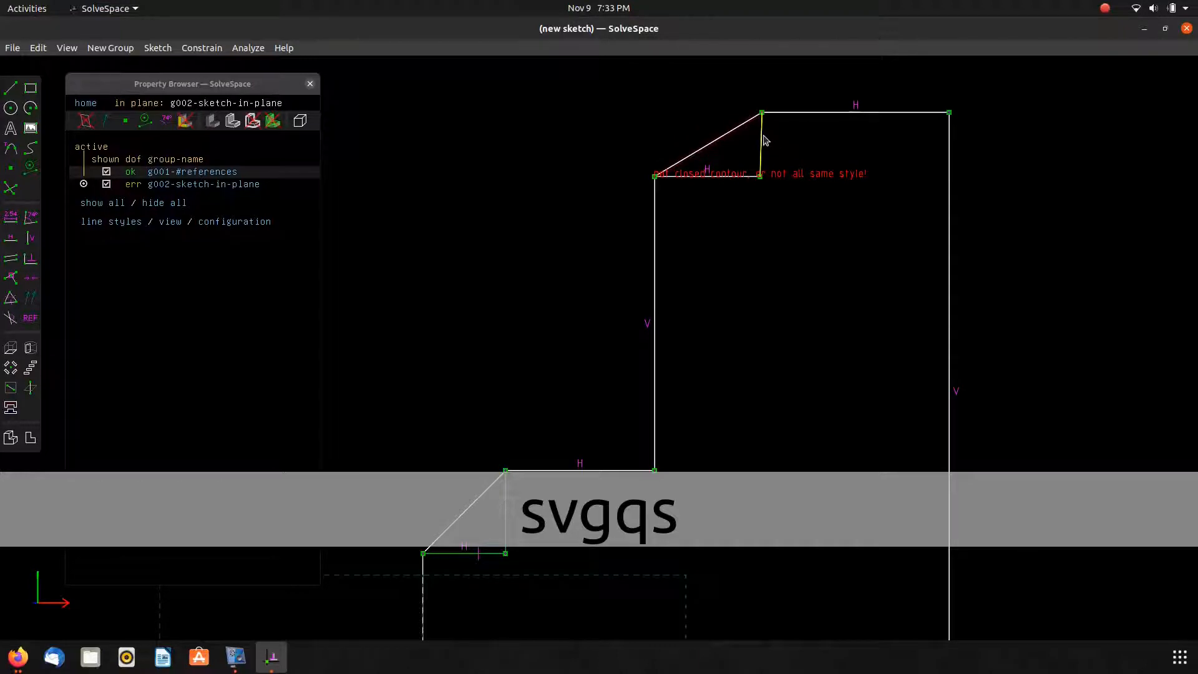
pyautogui.scroll(6, 767, 141)
pyautogui.moveTo(679, 134); pyautogui.dragTo(680, 275, button='right')
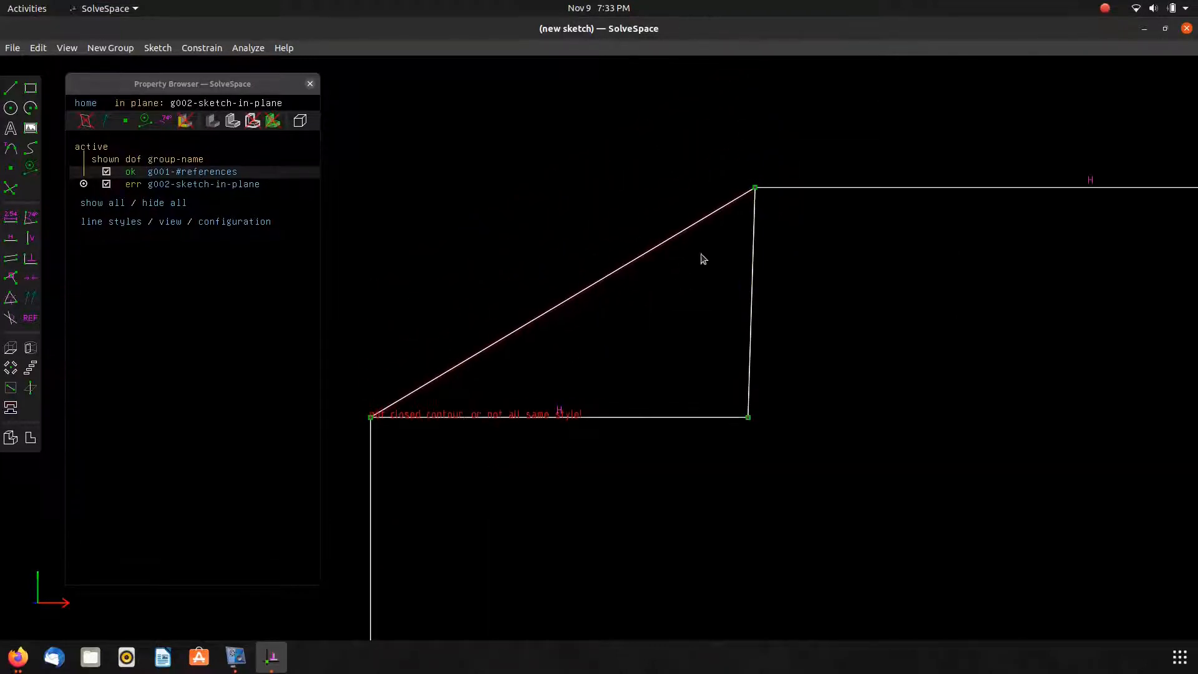
pyautogui.moveTo(755, 188)
pyautogui.mouseDown()
pyautogui.moveTo(766, 169)
pyautogui.moveTo(739, 187)
pyautogui.mouseUp()
pyautogui.click(743, 218)
pyautogui.press('v')
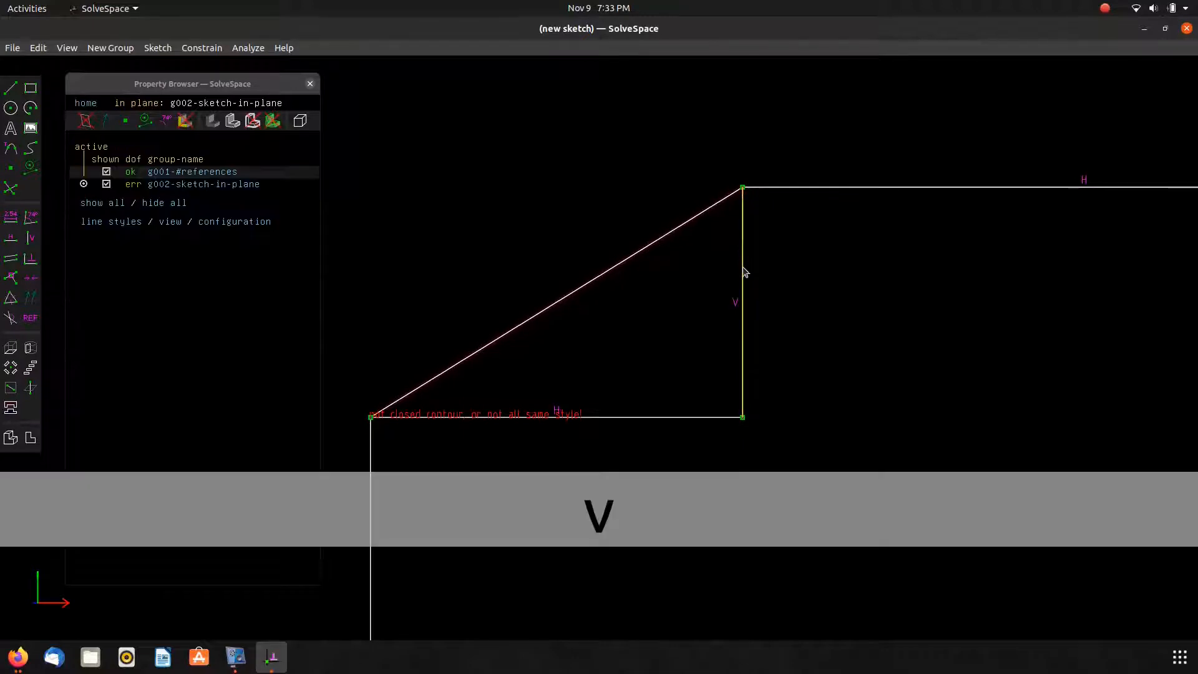
# Set the upper triangle's two legs equal and make its bottom leg construction geometry.
pyautogui.click(653, 417)
pyautogui.click(742, 379)
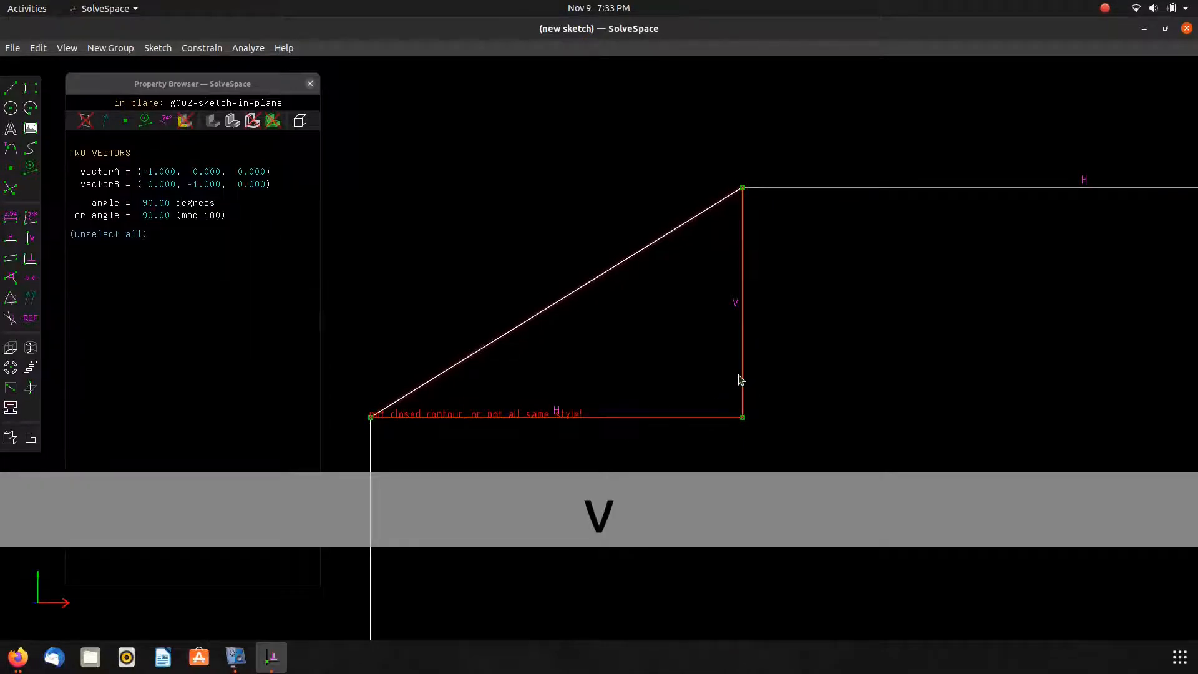
pyautogui.press('q')
pyautogui.click(707, 414)
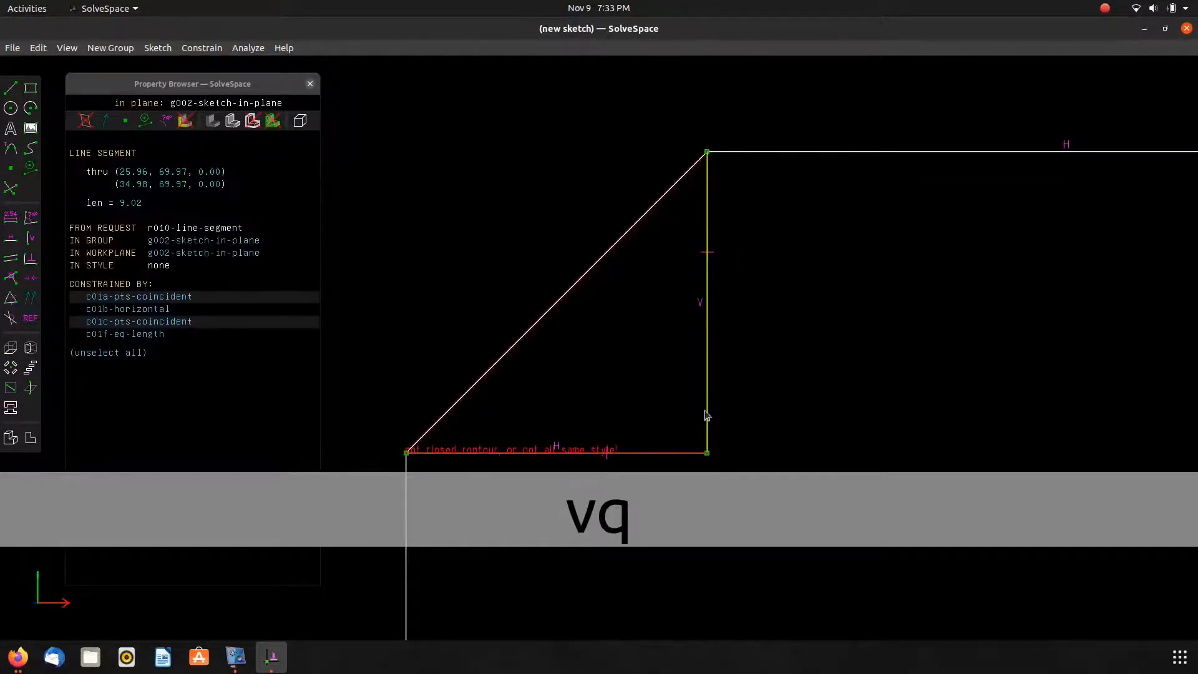
pyautogui.press('g')
# Make the upper chamfer's horizontal leg equal in length to the lower chamfer's vertical leg.
pyautogui.scroll(-10, 707, 412)
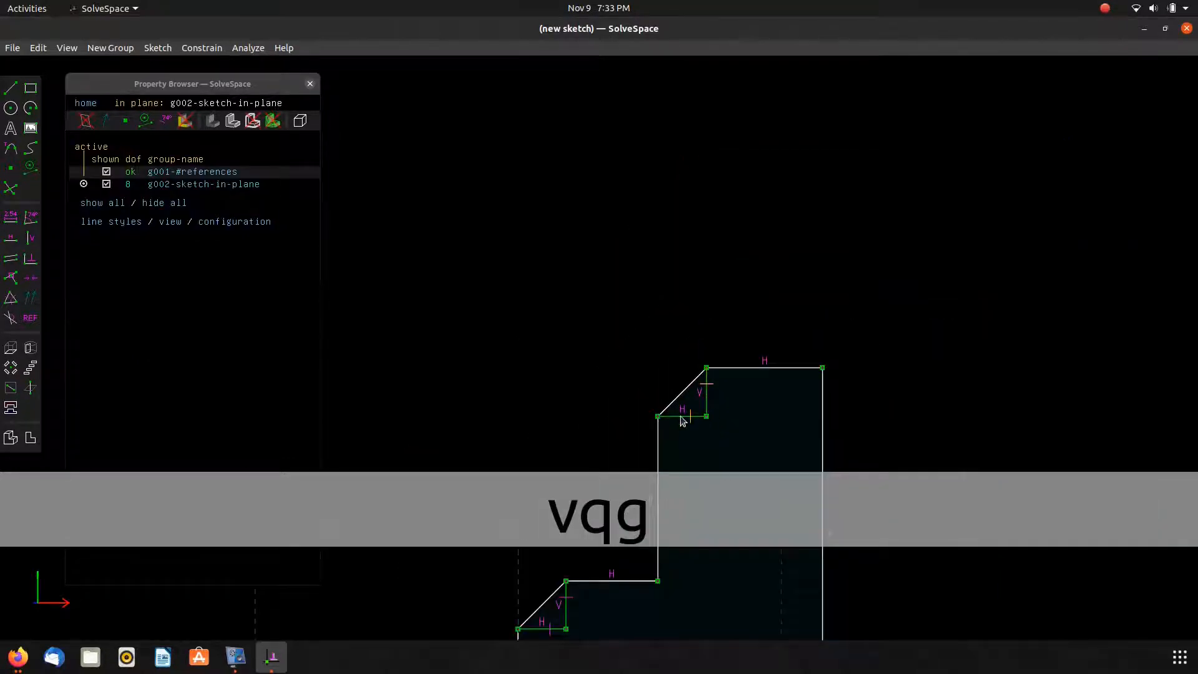
pyautogui.click(681, 416)
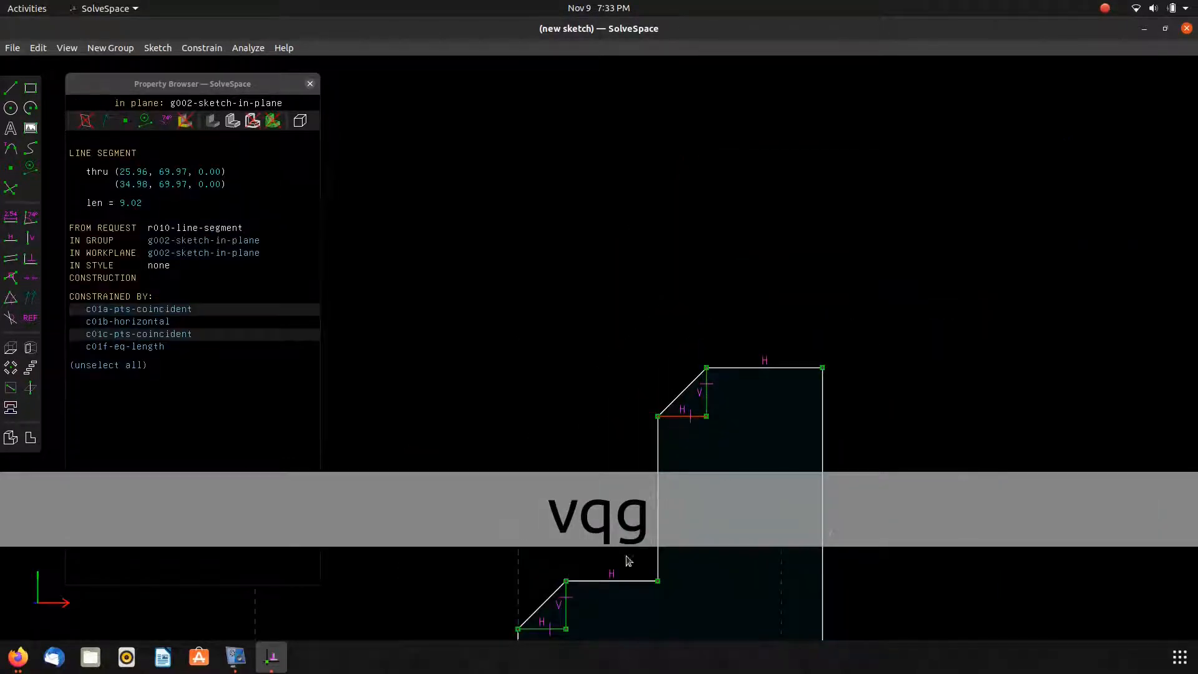
pyautogui.click(569, 616)
pyautogui.press('q')
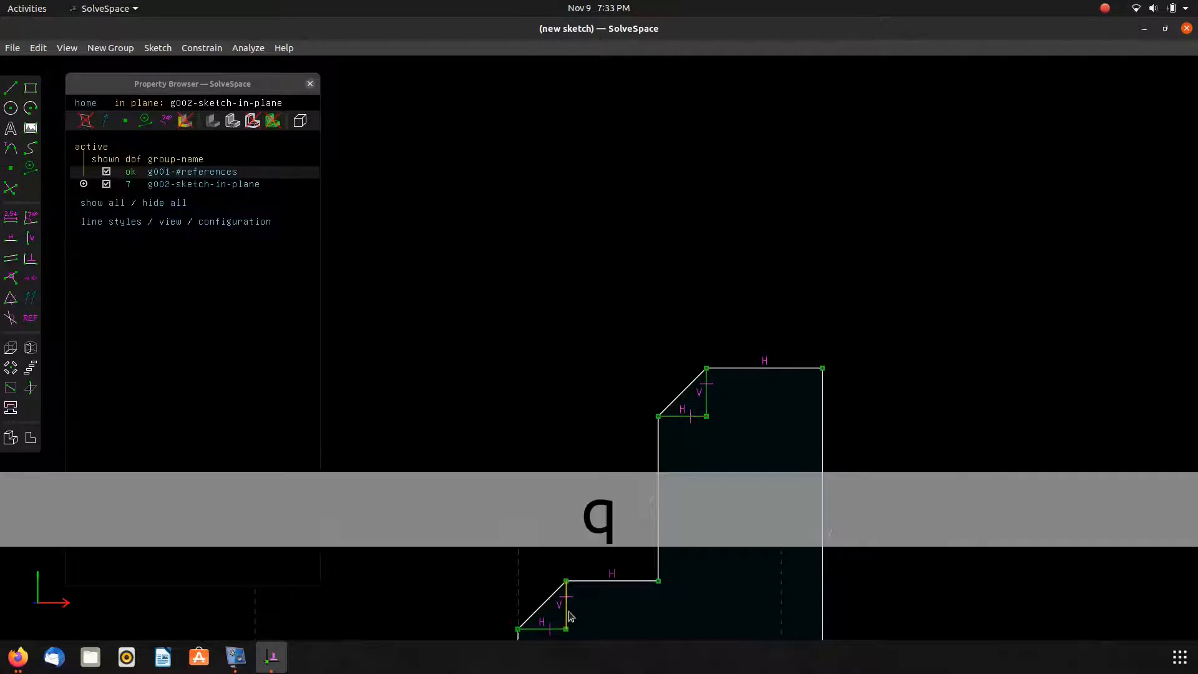
# Consult the Housing Fixture reference drawing in the browser and return to the sketch.
pyautogui.moveTo(544, 366); pyautogui.dragTo(673, 67, button='right')
pyautogui.scroll(-1, 676, 162)
pyautogui.moveTo(564, 222)
pyautogui.mouseDown(button='right')
pyautogui.moveTo(503, 254)
pyautogui.moveTo(527, 235)
pyautogui.mouseUp(button='right')
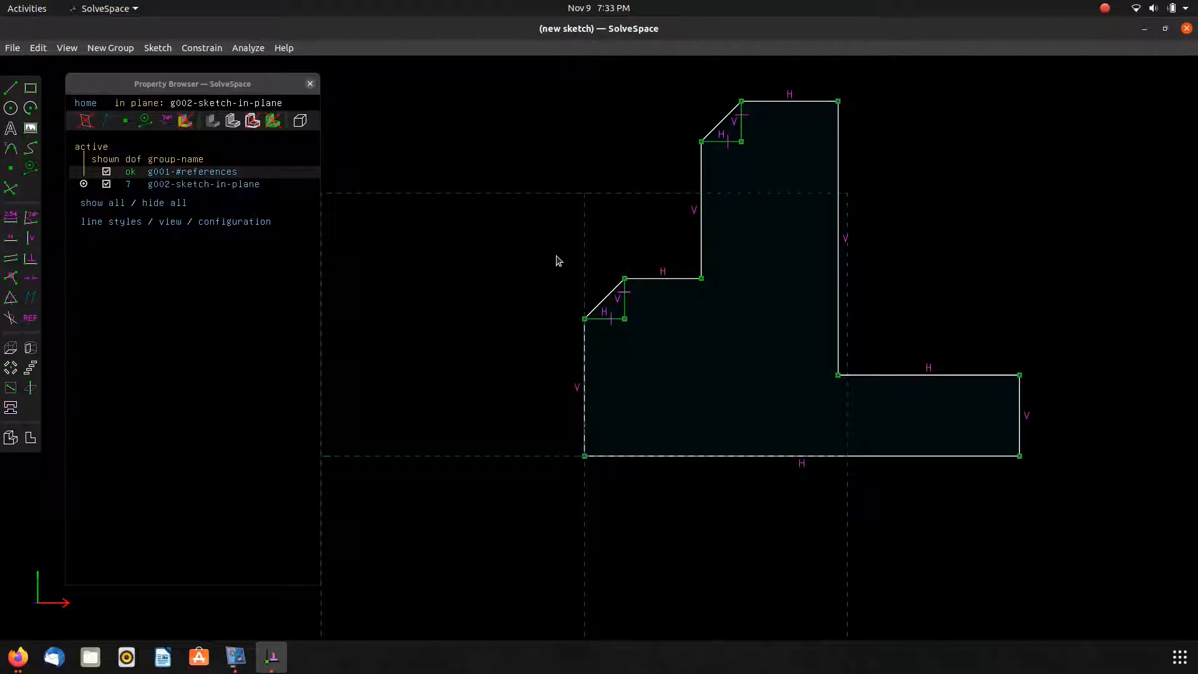
pyautogui.hotkey('alt', 'Tab')
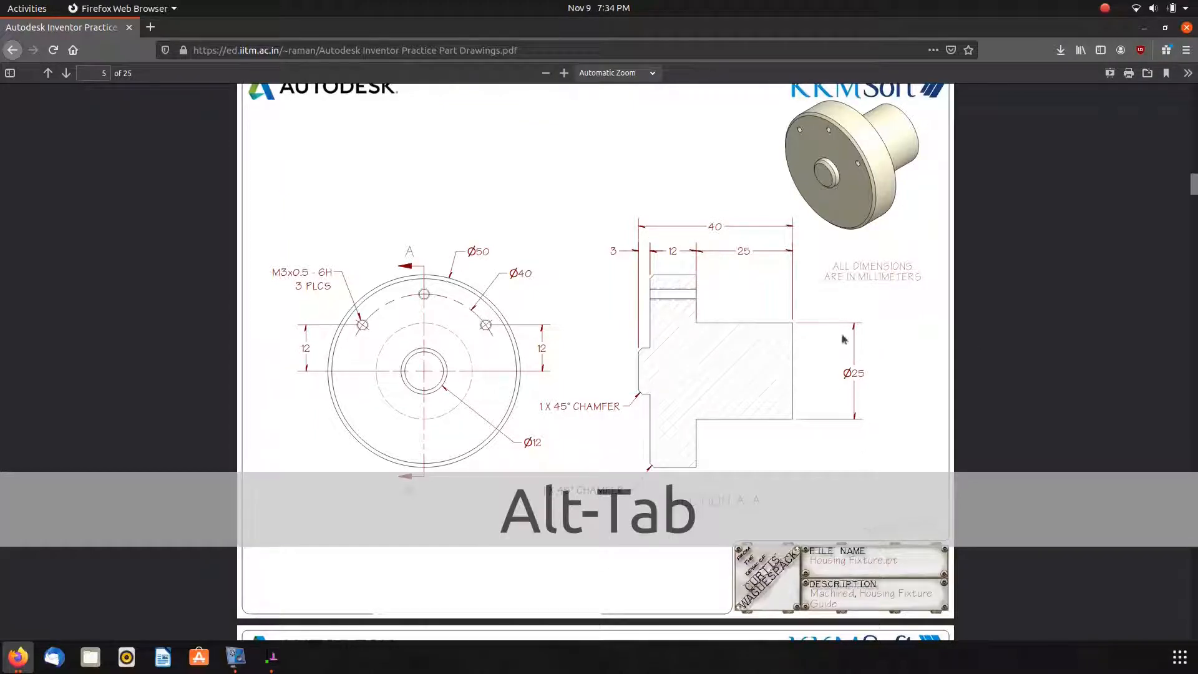
pyautogui.hotkey('alt', 'Tab')
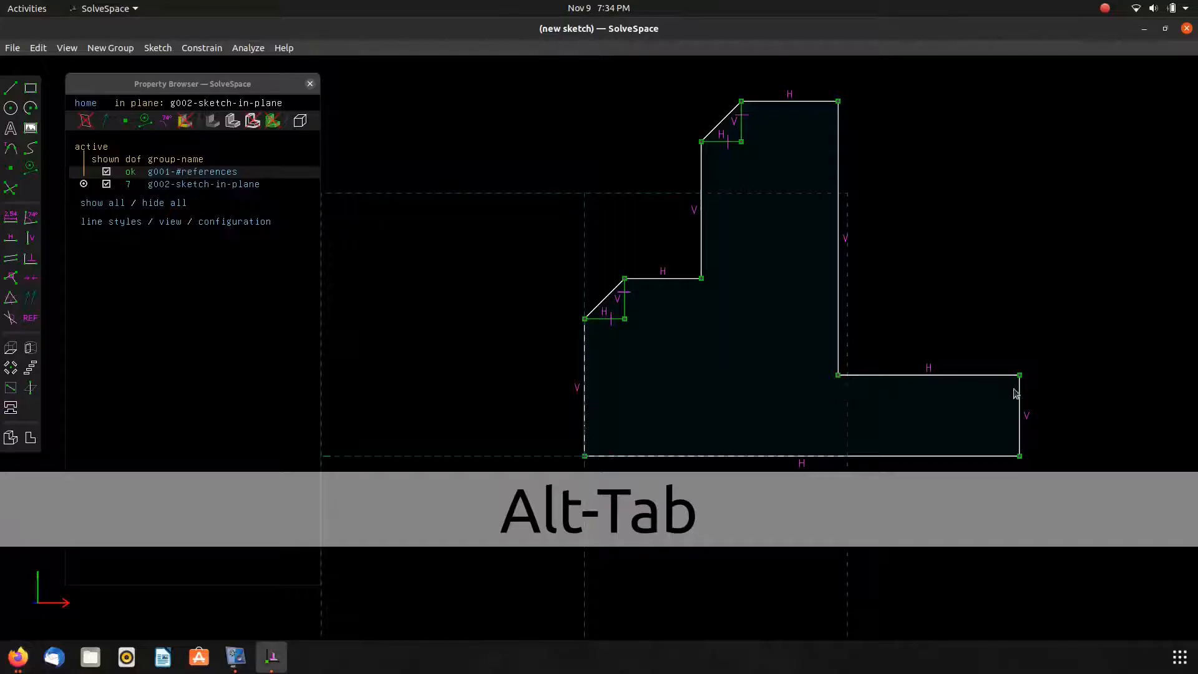
# Dimension the rightmost vertical edge as 25/2 mm and move its label aside.
pyautogui.click(1020, 391)
pyautogui.press('d')
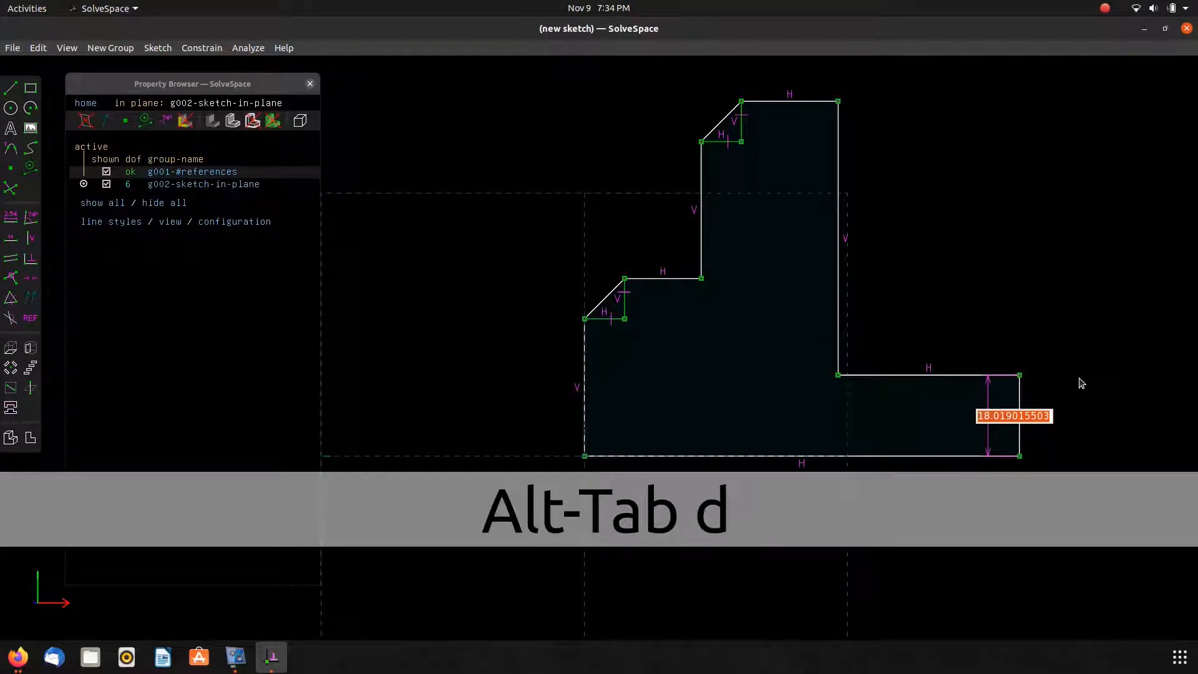
pyautogui.write('25/2')
pyautogui.press('Return')
pyautogui.moveTo(984, 444); pyautogui.dragTo(1060, 433)
# Check the reference drawing again in the browser and return to the sketch.
pyautogui.hotkey('alt', 'Tab')
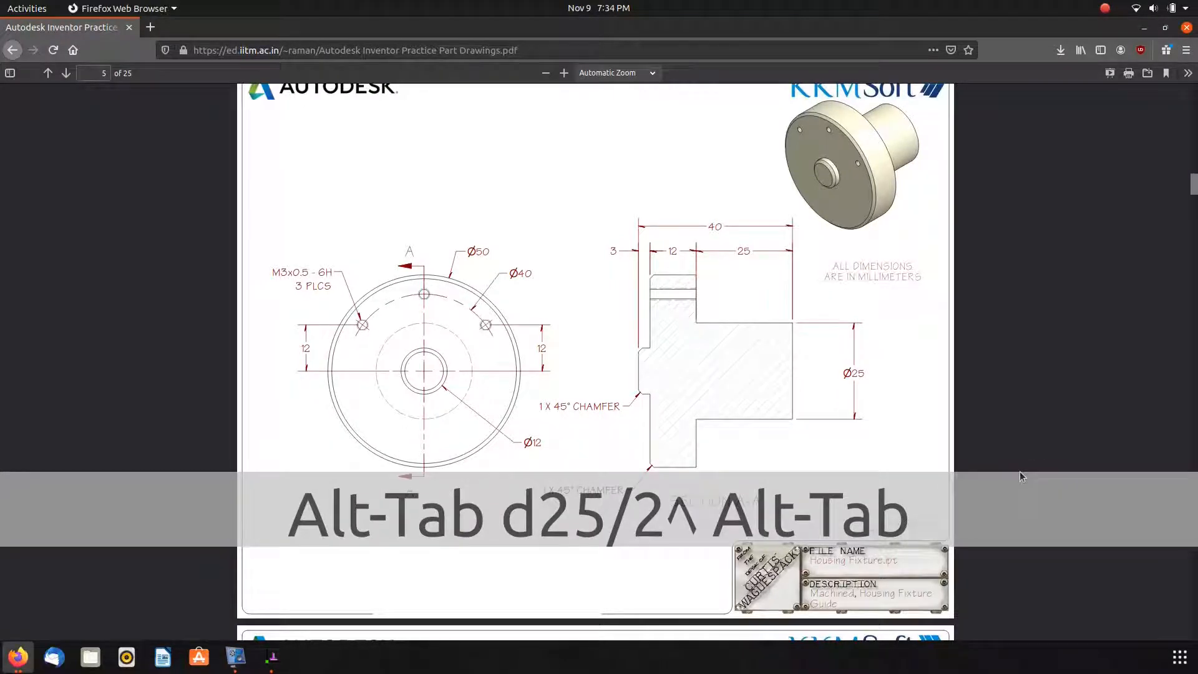
pyautogui.hotkey('alt', 'Tab')
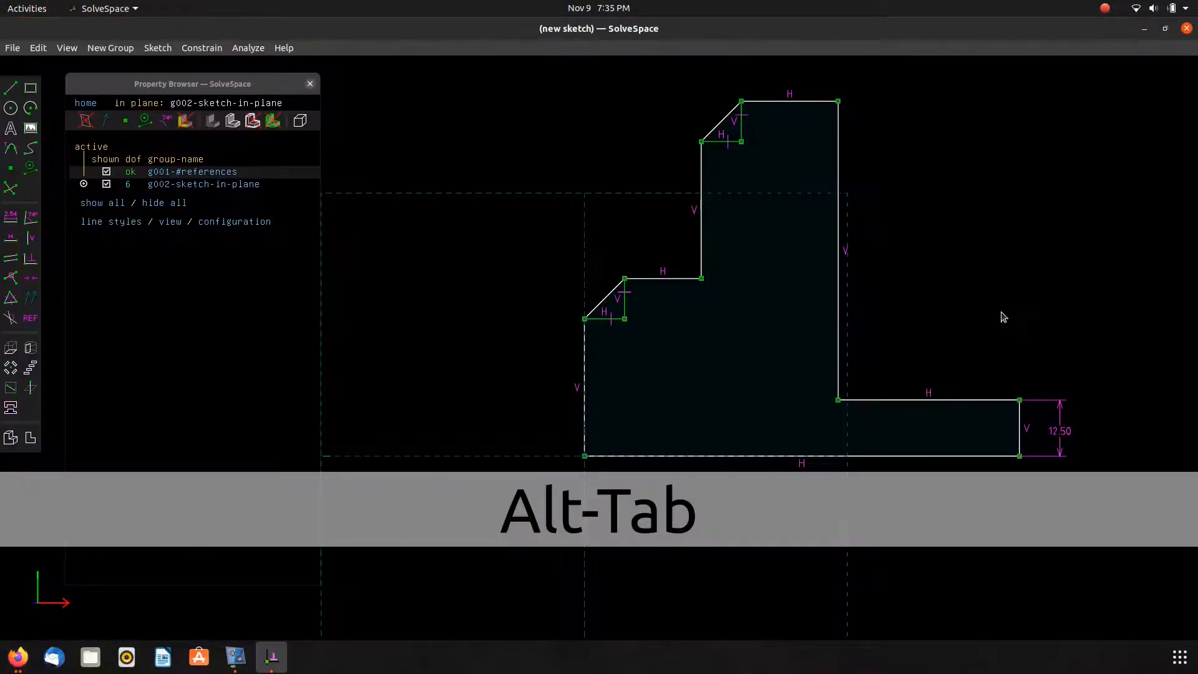
pyautogui.hotkey('alt', 'Tab')
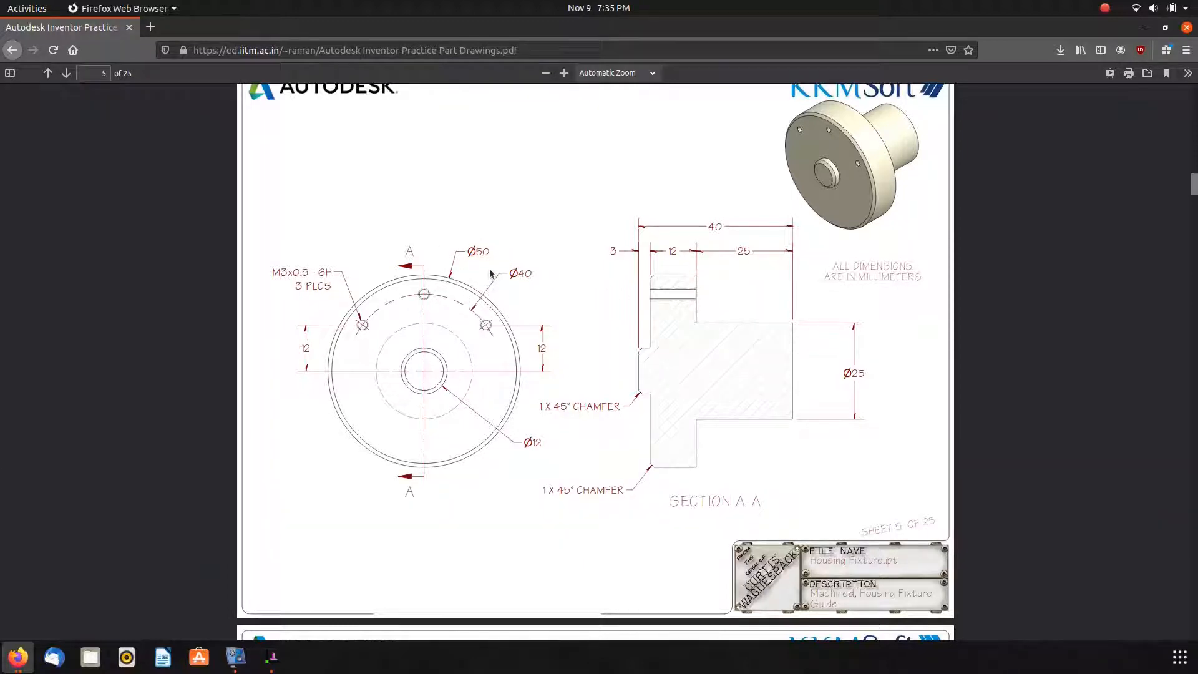
pyautogui.hotkey('alt', 'Tab')
# Dimension the distance from the top-right corner to the bottom edge as 50/2 mm and place the label.
pyautogui.click(839, 102)
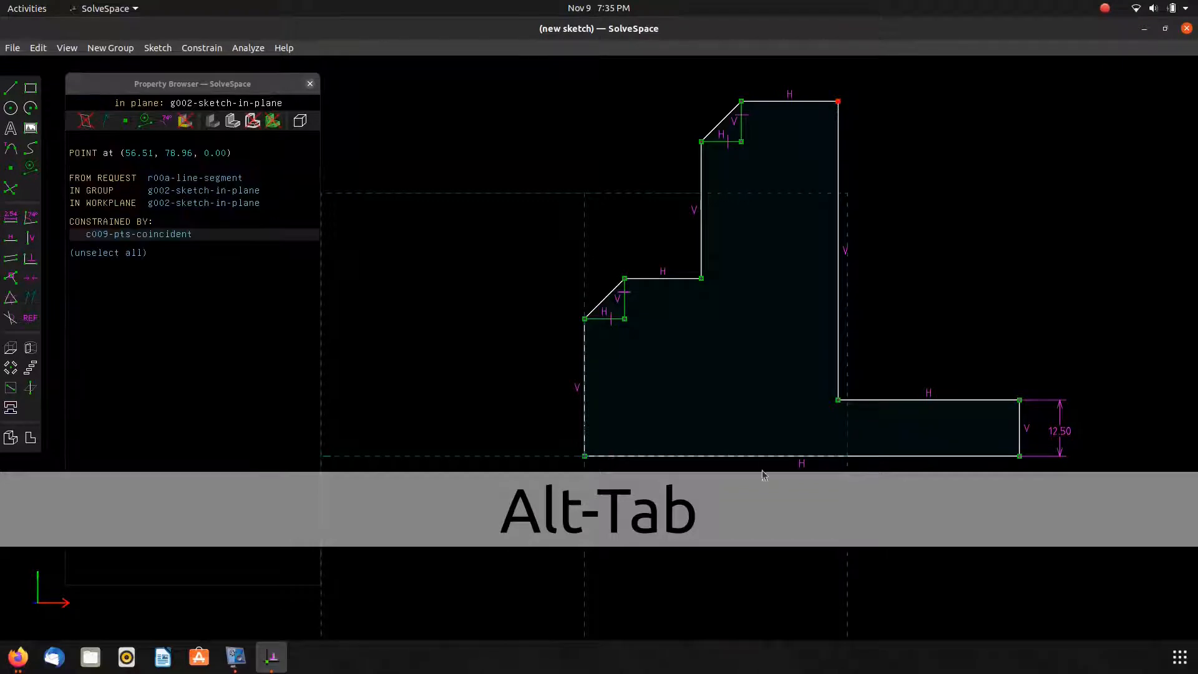
pyautogui.click(769, 456)
pyautogui.press('d')
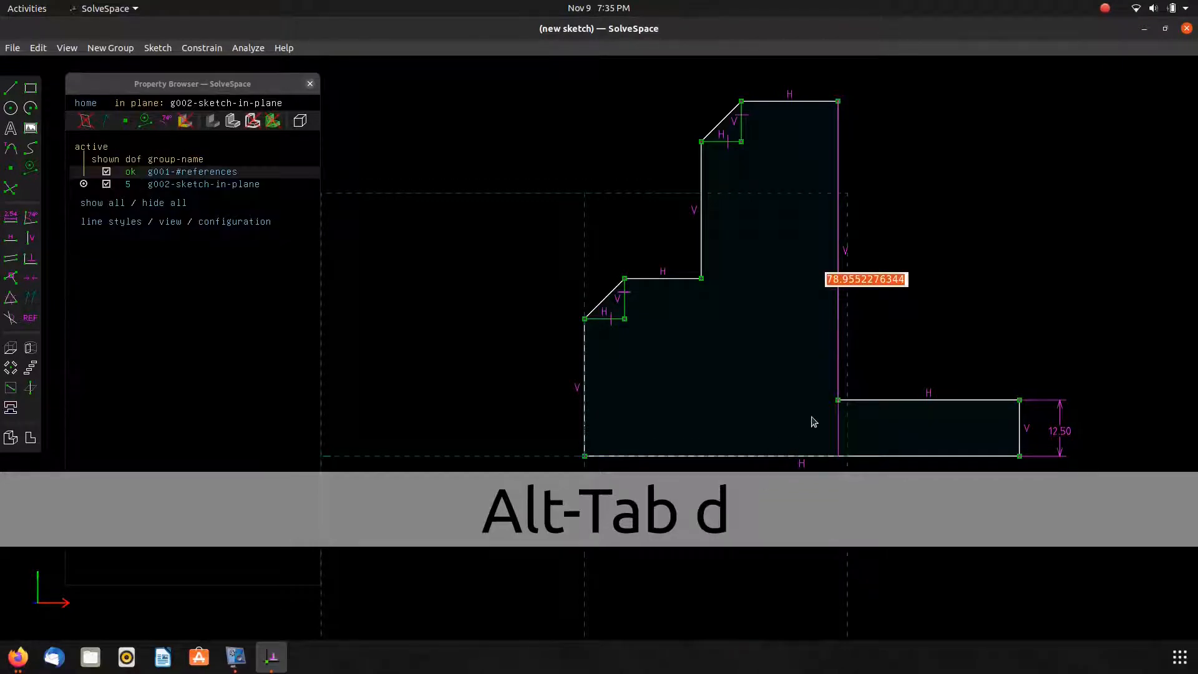
pyautogui.write('50/2')
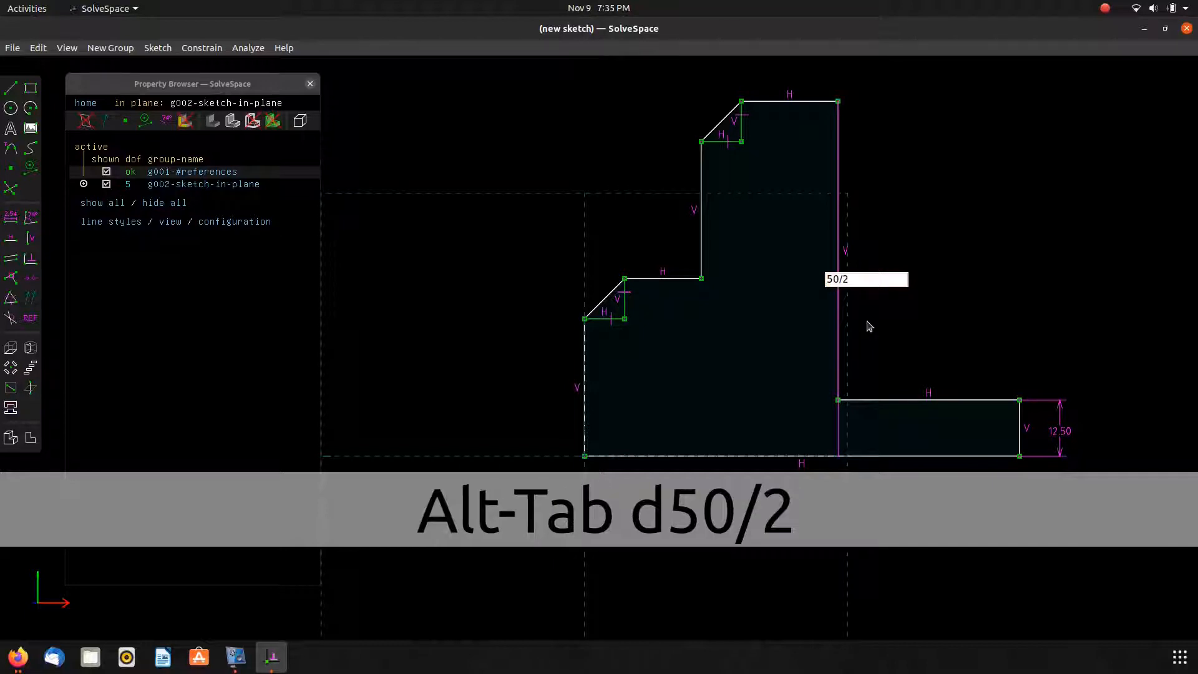
pyautogui.press('Return')
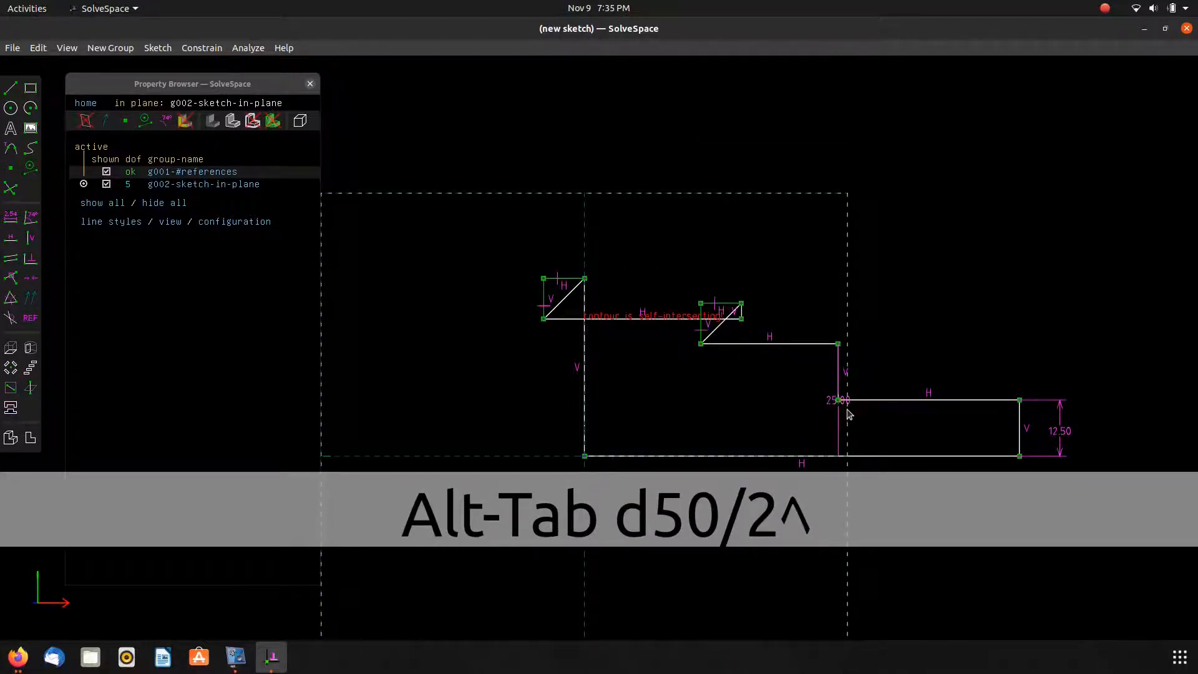
pyautogui.moveTo(838, 400); pyautogui.dragTo(1126, 393)
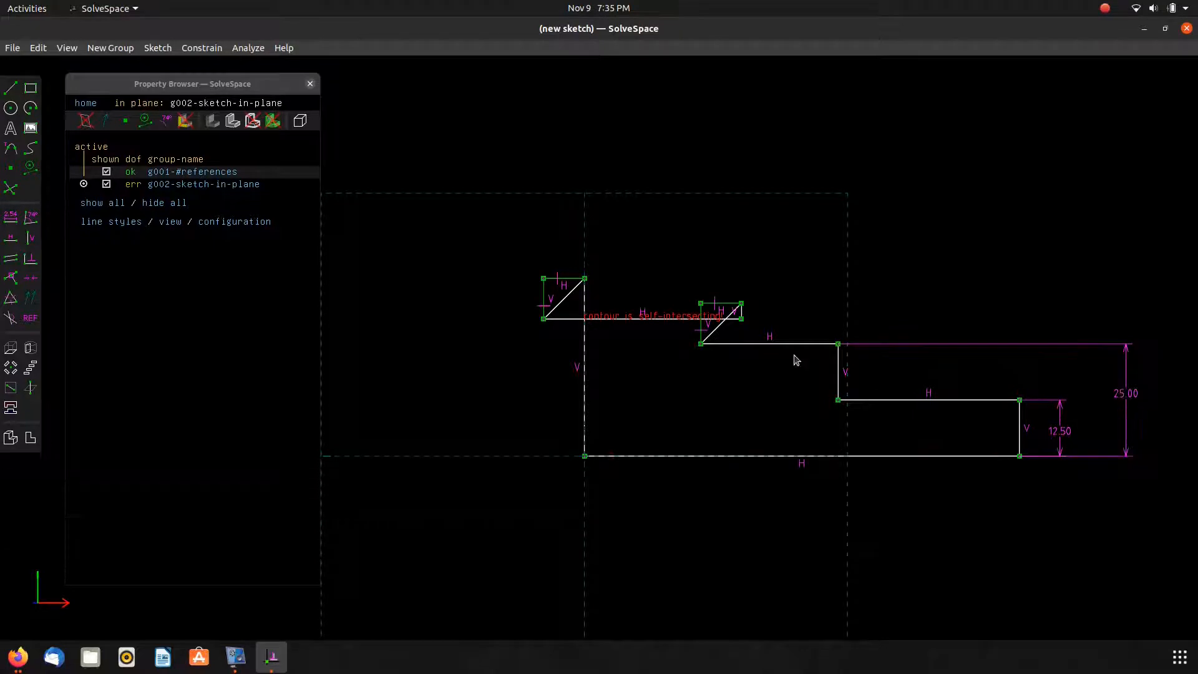
# Drag the loose chamfer triangles onto the profile corners so the outline forms a closed contour.
pyautogui.scroll(5, 690, 332)
pyautogui.moveTo(808, 265)
pyautogui.mouseDown()
pyautogui.moveTo(714, 407)
pyautogui.moveTo(768, 382)
pyautogui.moveTo(769, 241)
pyautogui.moveTo(857, 281)
pyautogui.moveTo(856, 339)
pyautogui.moveTo(872, 342)
pyautogui.moveTo(872, 363)
pyautogui.moveTo(811, 376)
pyautogui.moveTo(823, 381)
pyautogui.moveTo(849, 350)
pyautogui.moveTo(769, 341)
pyautogui.moveTo(832, 365)
pyautogui.mouseUp()
pyautogui.moveTo(796, 312); pyautogui.dragTo(810, 508)
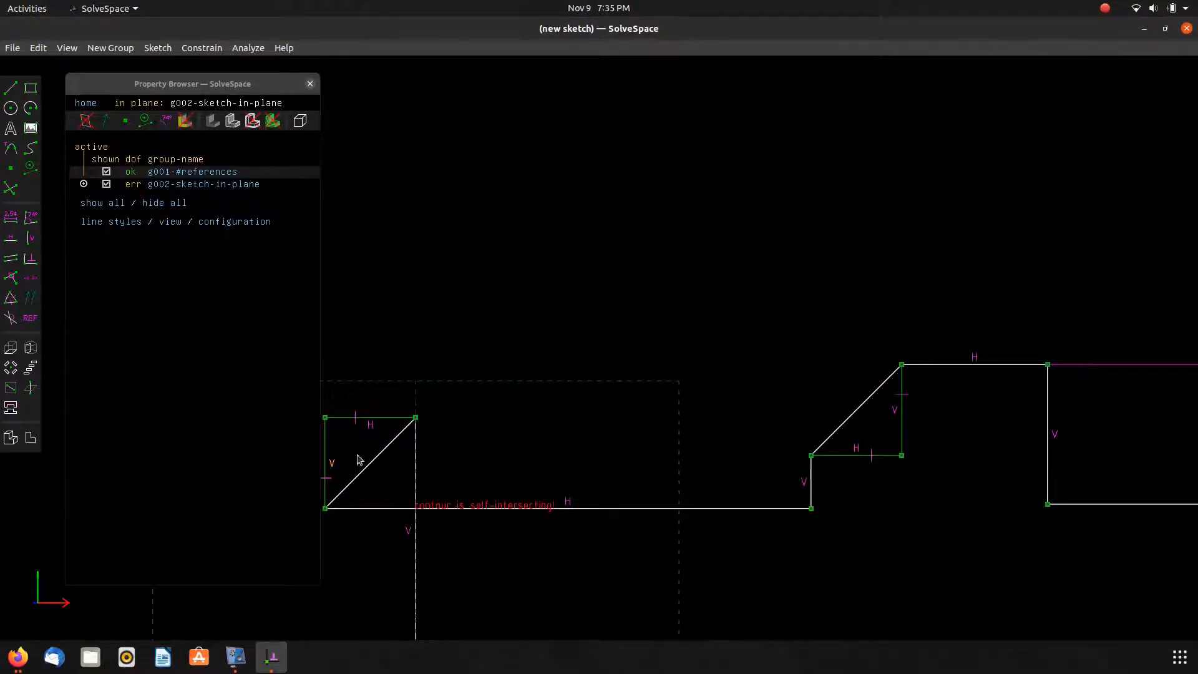
pyautogui.moveTo(414, 429); pyautogui.dragTo(420, 570)
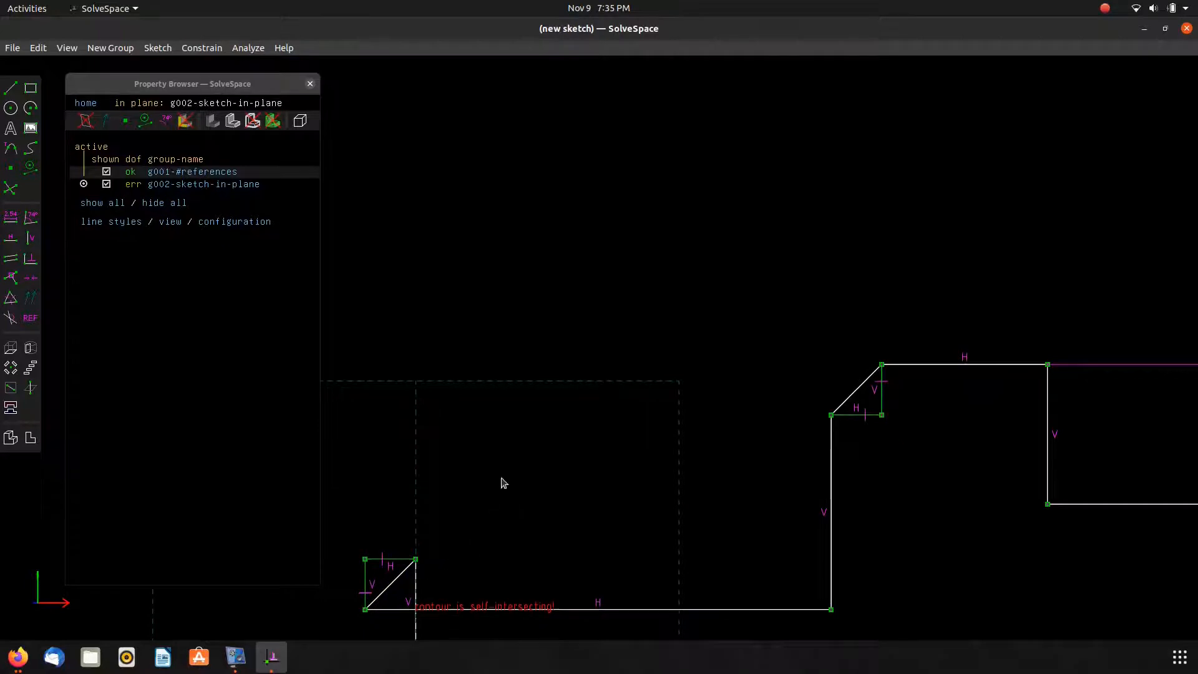
pyautogui.scroll(3, 537, 450)
pyautogui.scroll(-5, 743, 156)
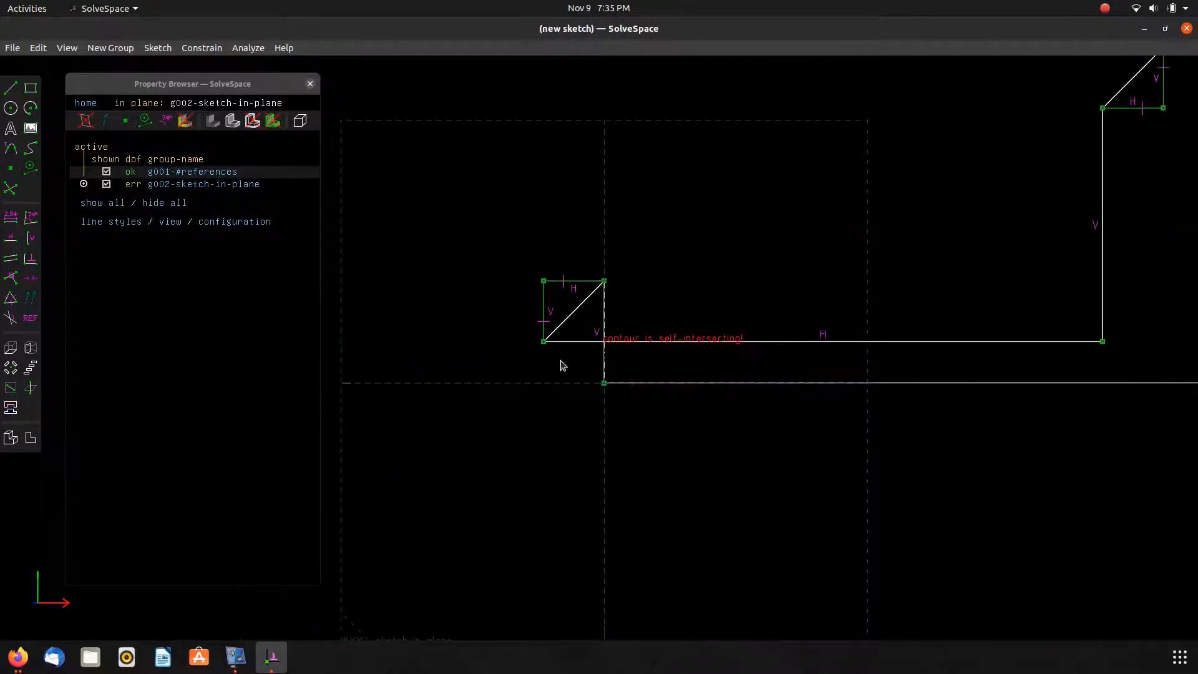
pyautogui.moveTo(543, 342); pyautogui.dragTo(651, 283)
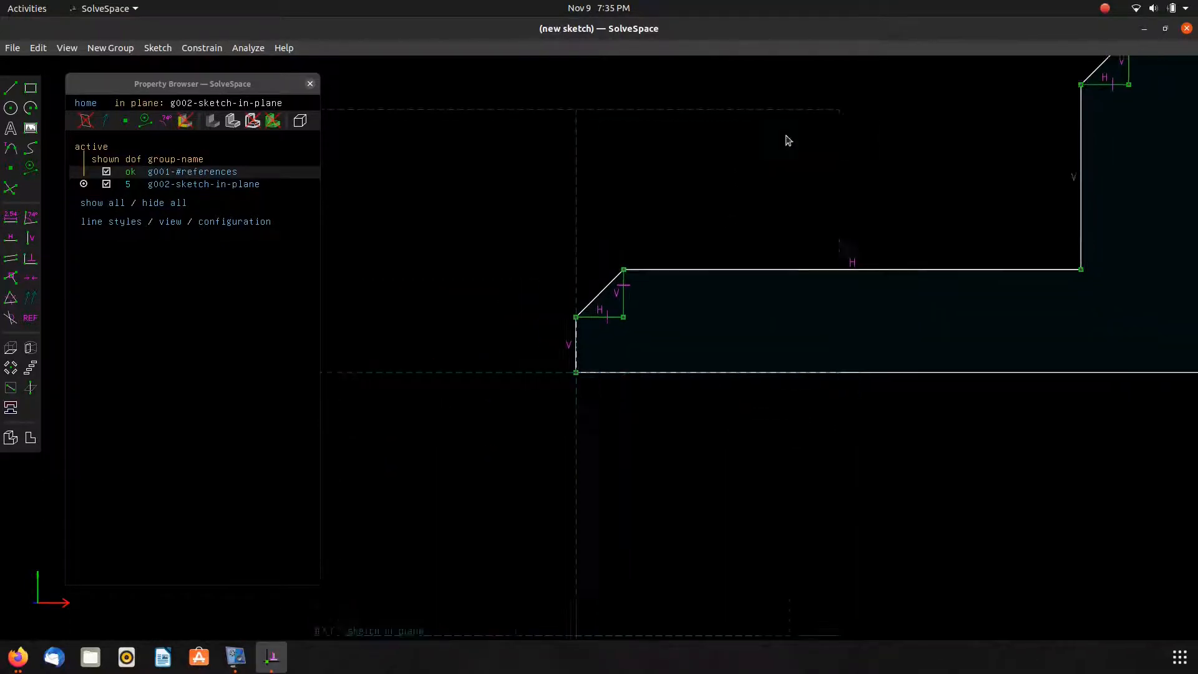
# Drag the profile vertices to reshape the outline into the stepped flange shape.
pyautogui.scroll(-4, 655, 177)
pyautogui.moveTo(547, 227); pyautogui.dragTo(581, 314, button='right')
pyautogui.moveTo(697, 360); pyautogui.dragTo(554, 368)
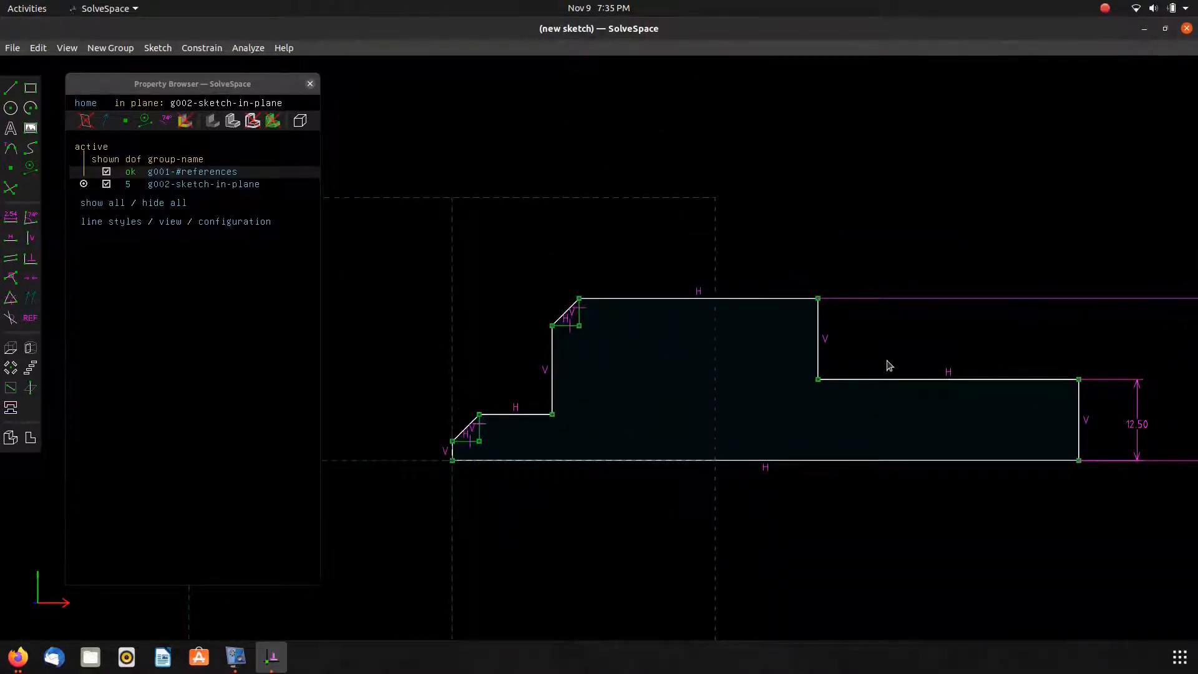
# Check the reference drawing in the browser and return to the sketch.
pyautogui.hotkey('alt', 'Tab')
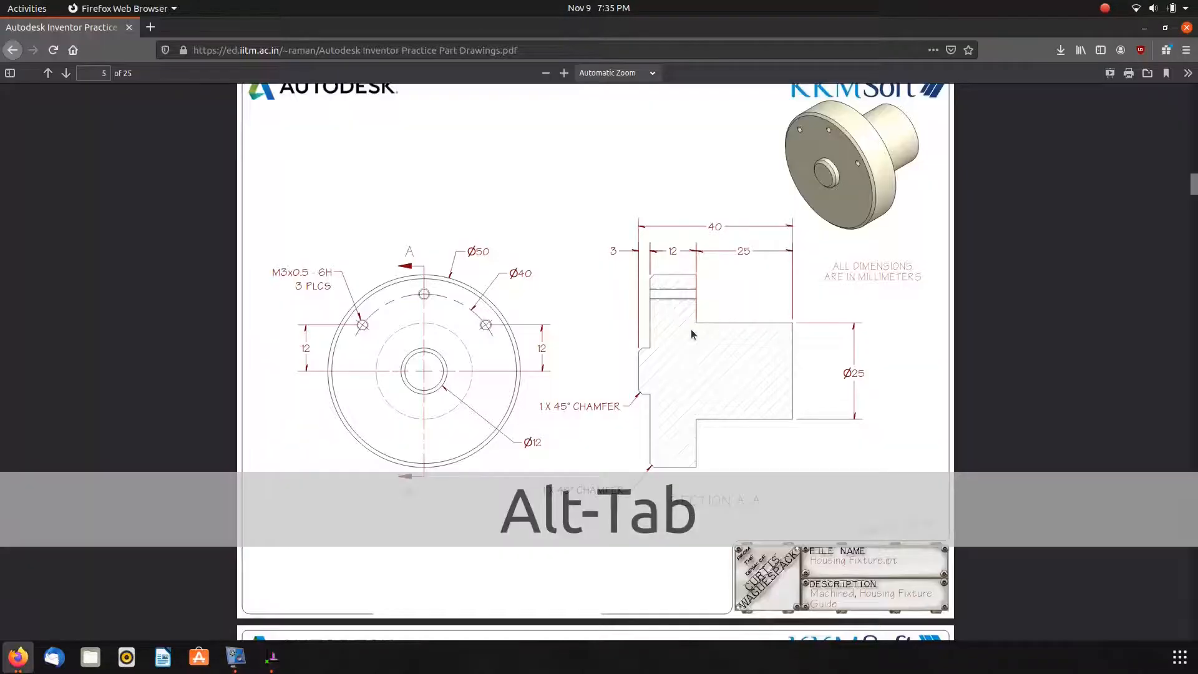
pyautogui.hotkey('alt', 'Tab')
pyautogui.click(818, 299)
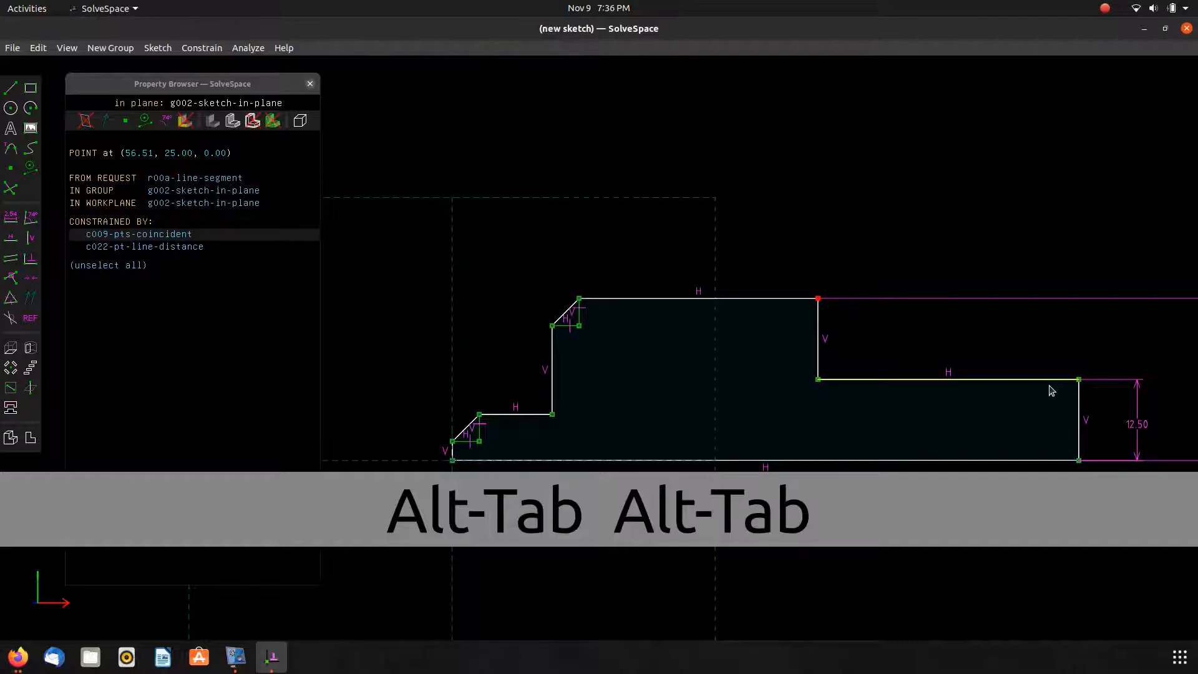
pyautogui.click(1078, 380)
pyautogui.press('d')
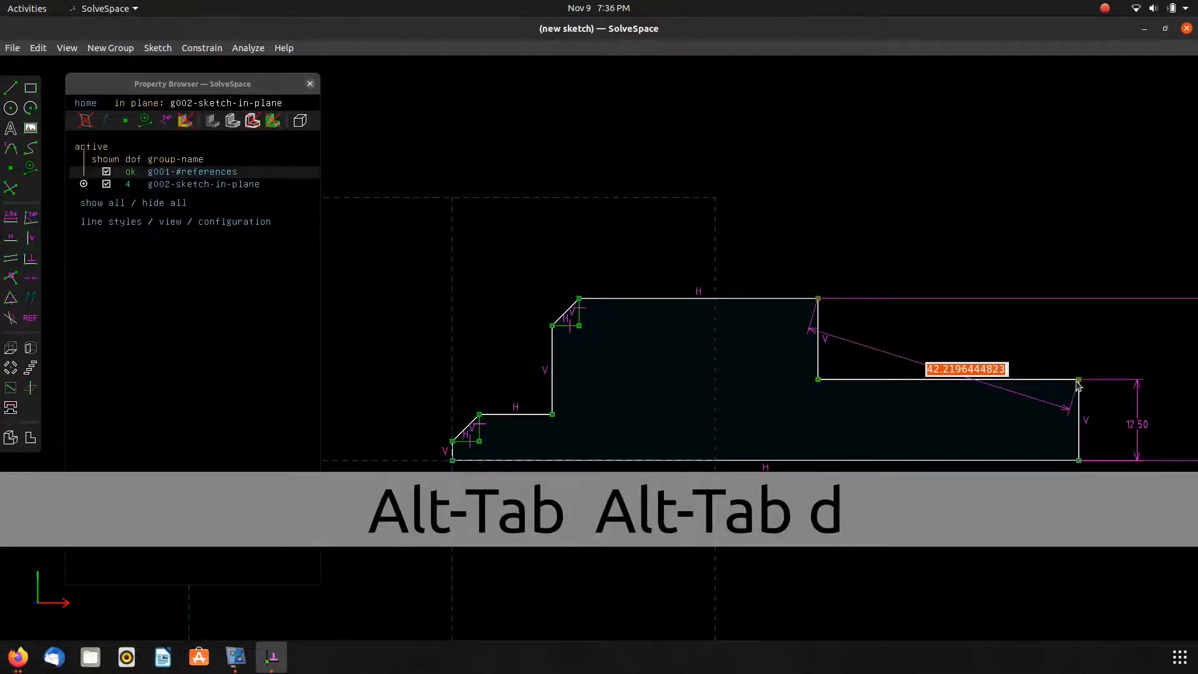
pyautogui.press('Escape')
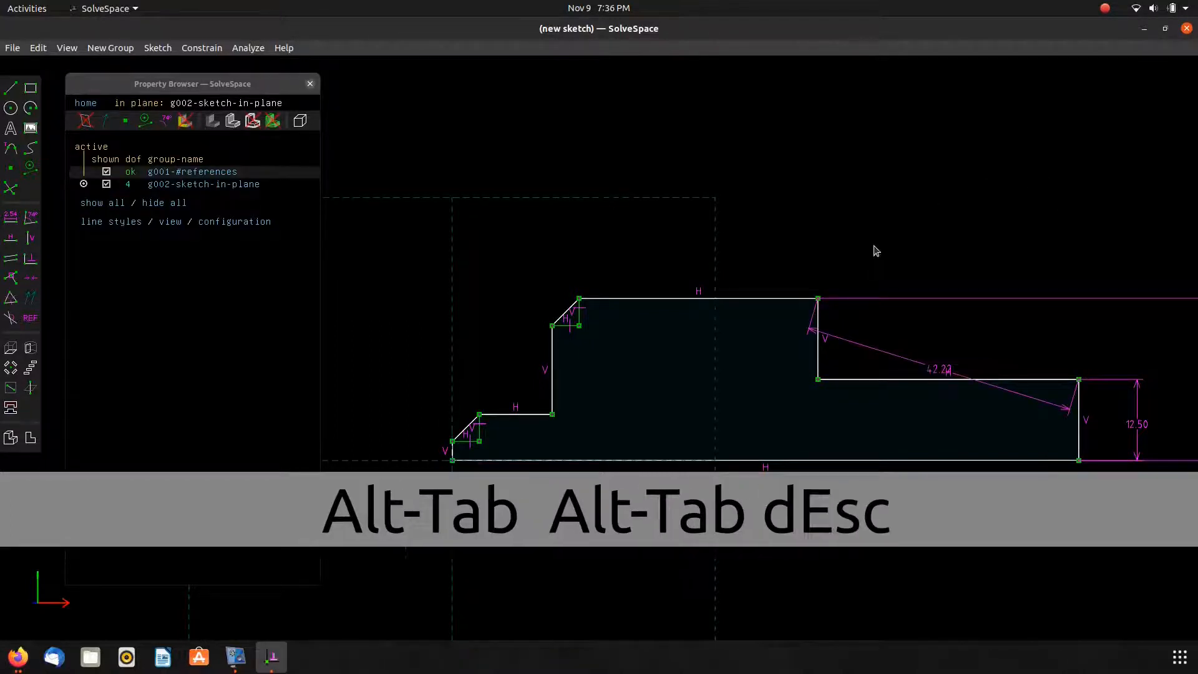
pyautogui.click(887, 355)
pyautogui.press('Delete')
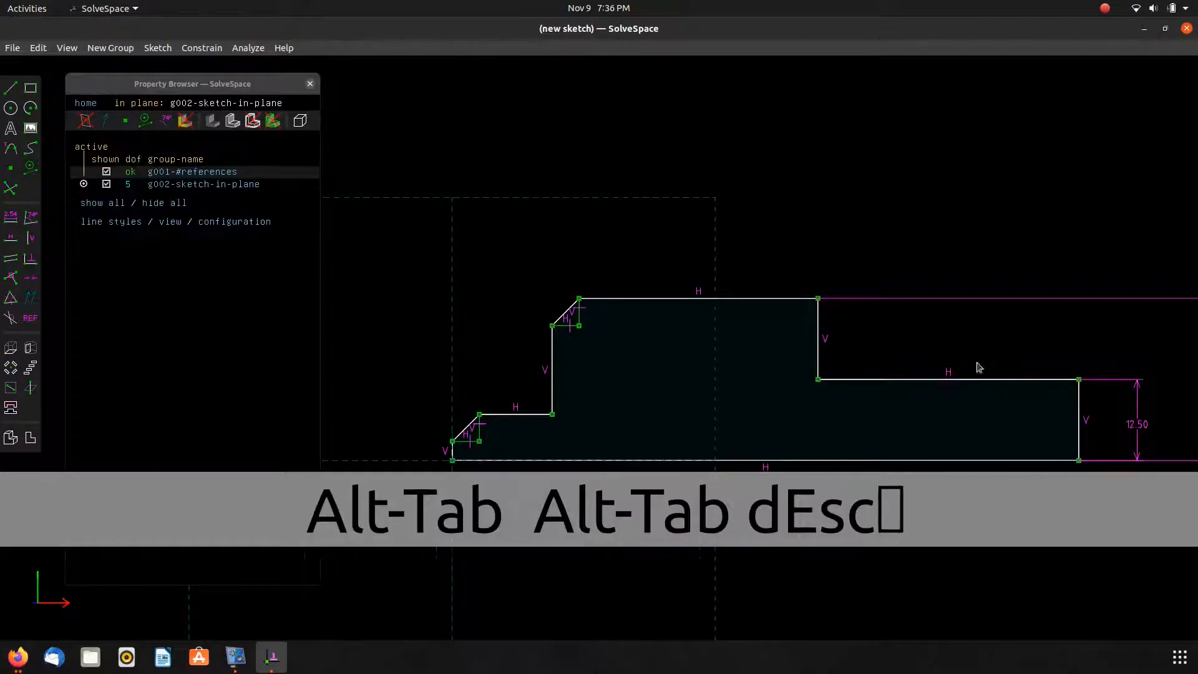
# Dimension the middle horizontal edge as 25 mm and move its label above the edge.
pyautogui.click(867, 382)
pyautogui.press('d')
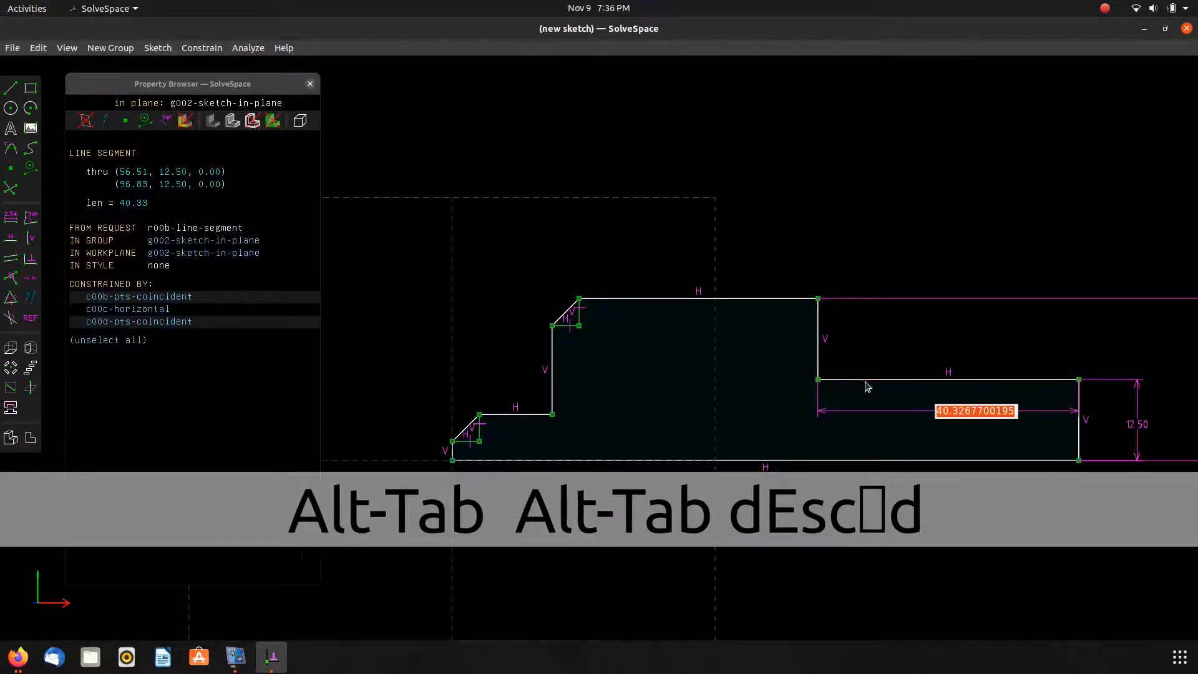
pyautogui.hotkey('alt', 'Tab')
pyautogui.hotkey('alt', 'Tab')
pyautogui.write('25')
pyautogui.press('Return')
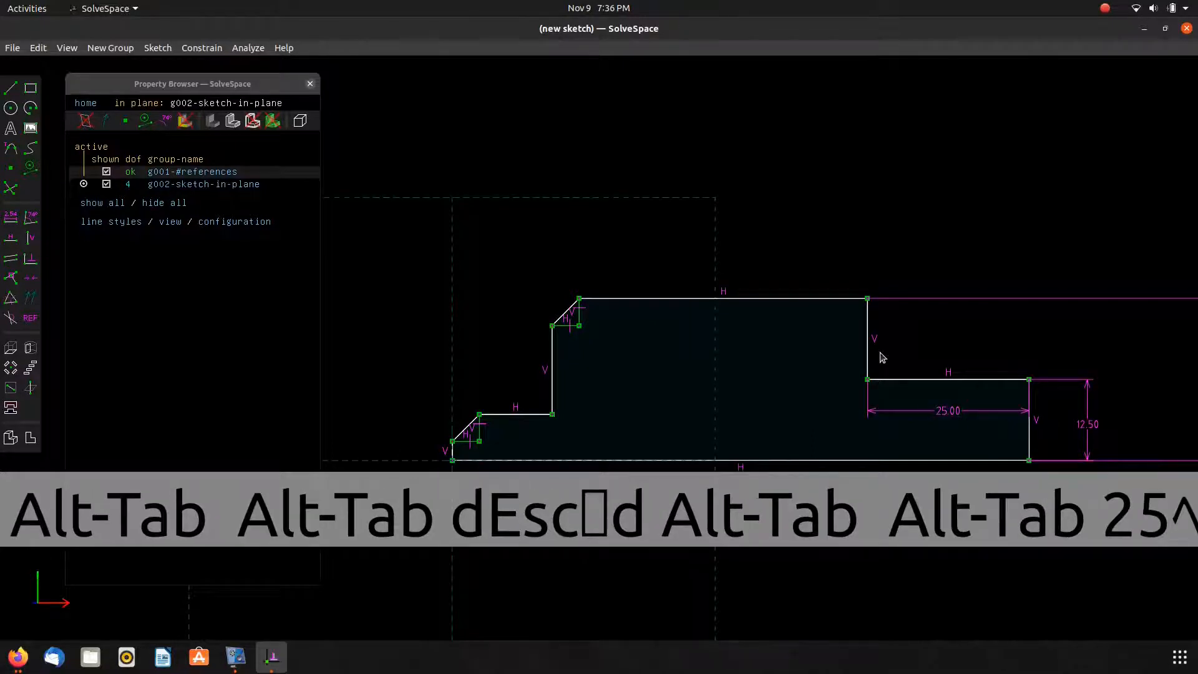
pyautogui.moveTo(949, 410); pyautogui.dragTo(953, 332)
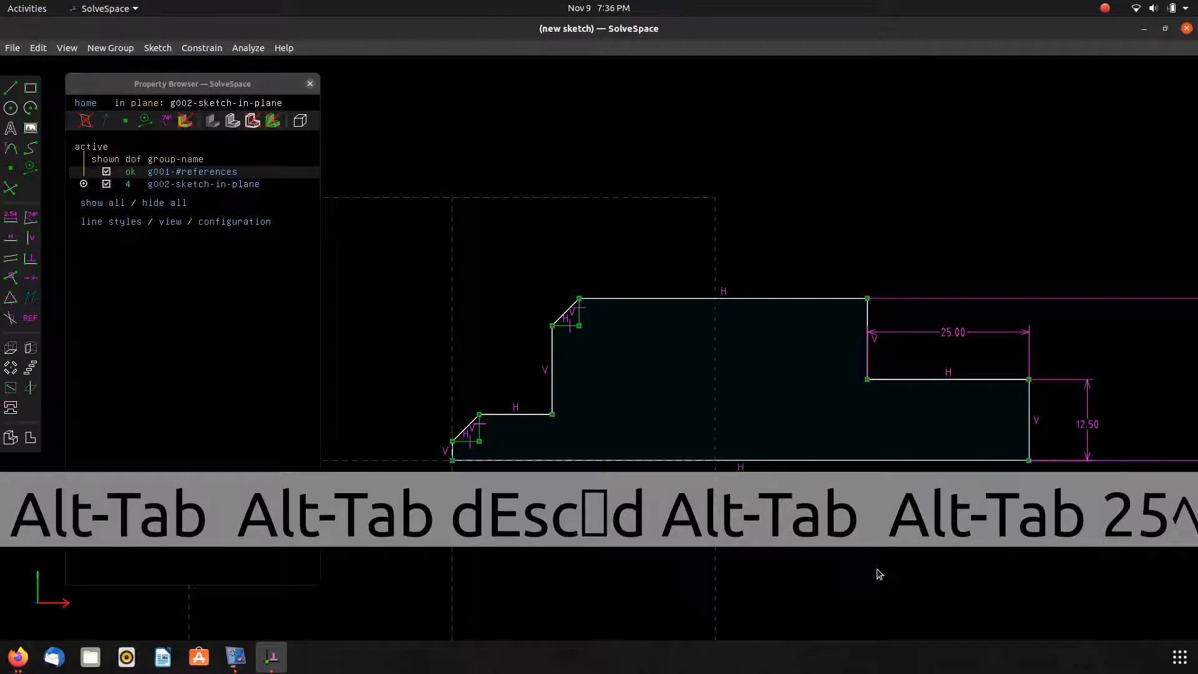
# After checking the reference drawing, dimension the distance from the left edge to the right step corner as 40 mm.
pyautogui.hotkey('alt', 'Tab')
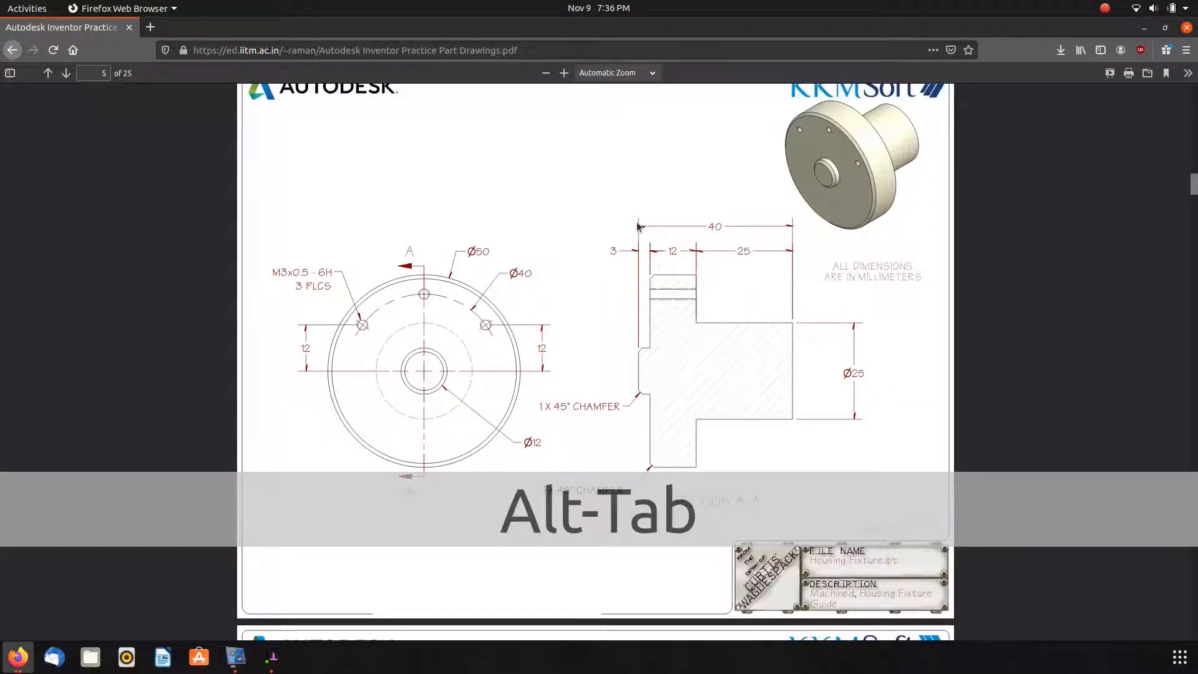
pyautogui.hotkey('alt', 'Tab')
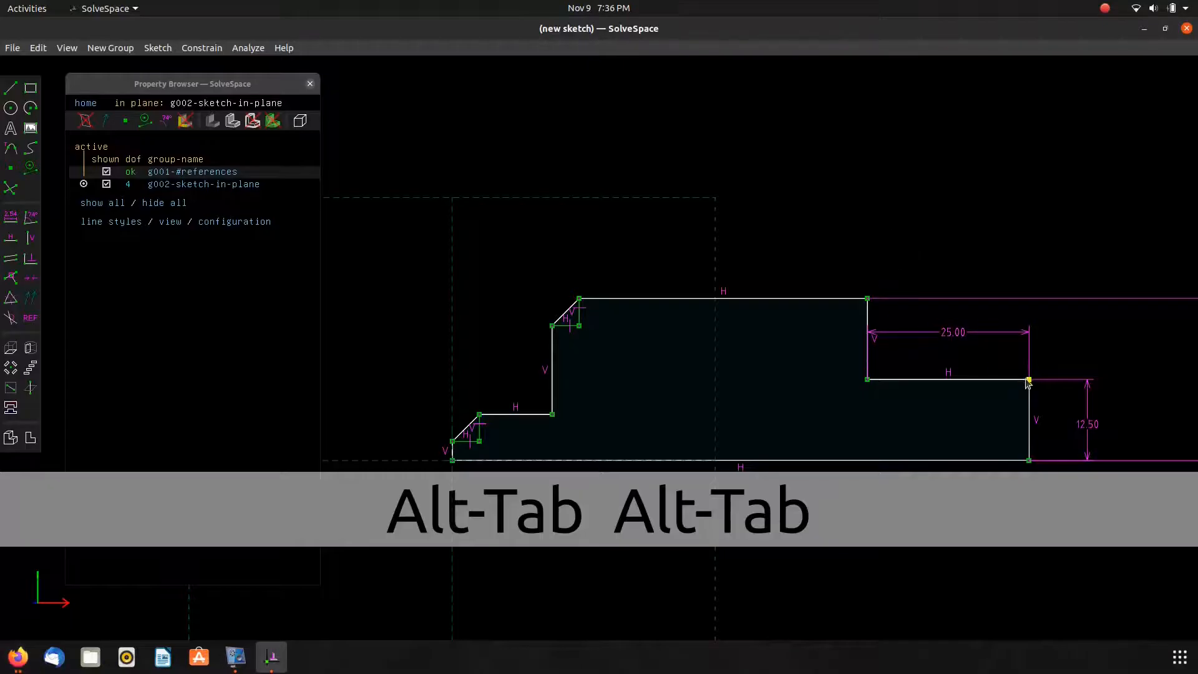
pyautogui.click(1030, 386)
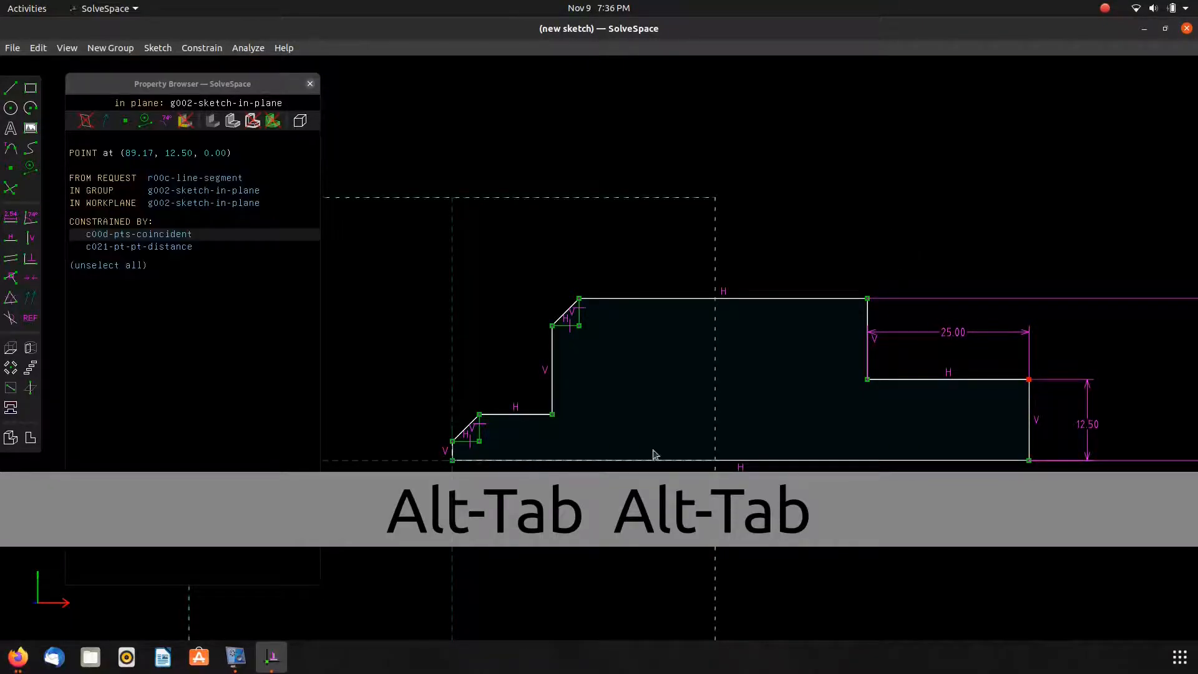
pyautogui.scroll(10, 453, 460)
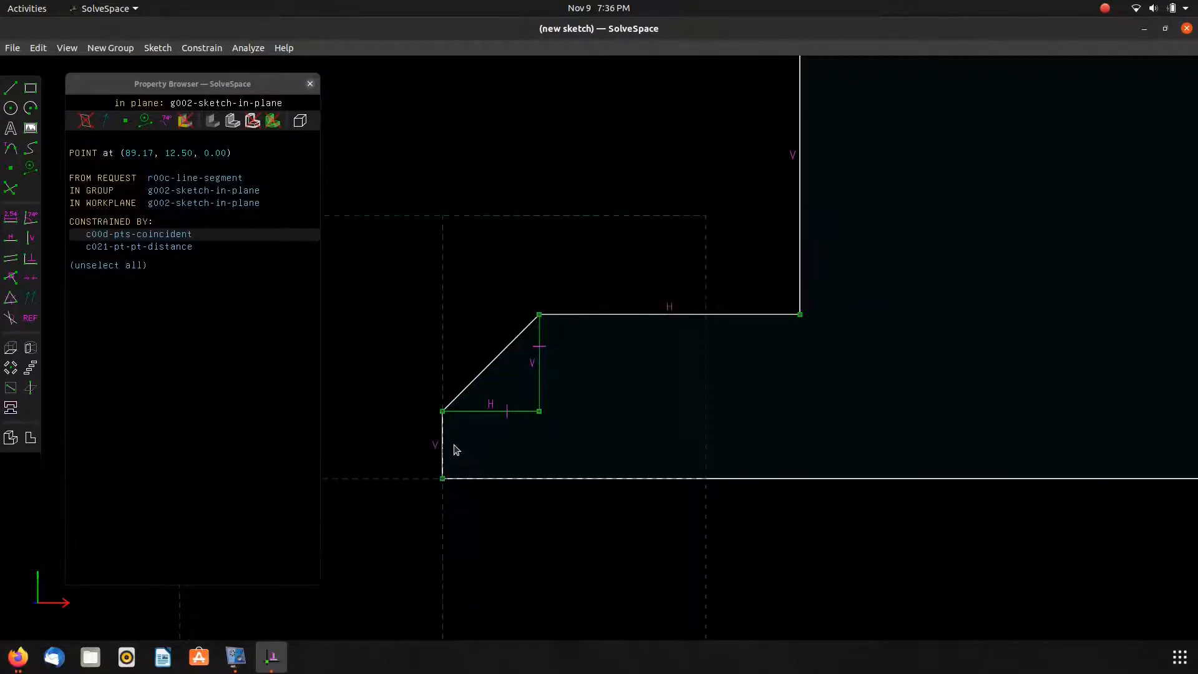
pyautogui.click(431, 423)
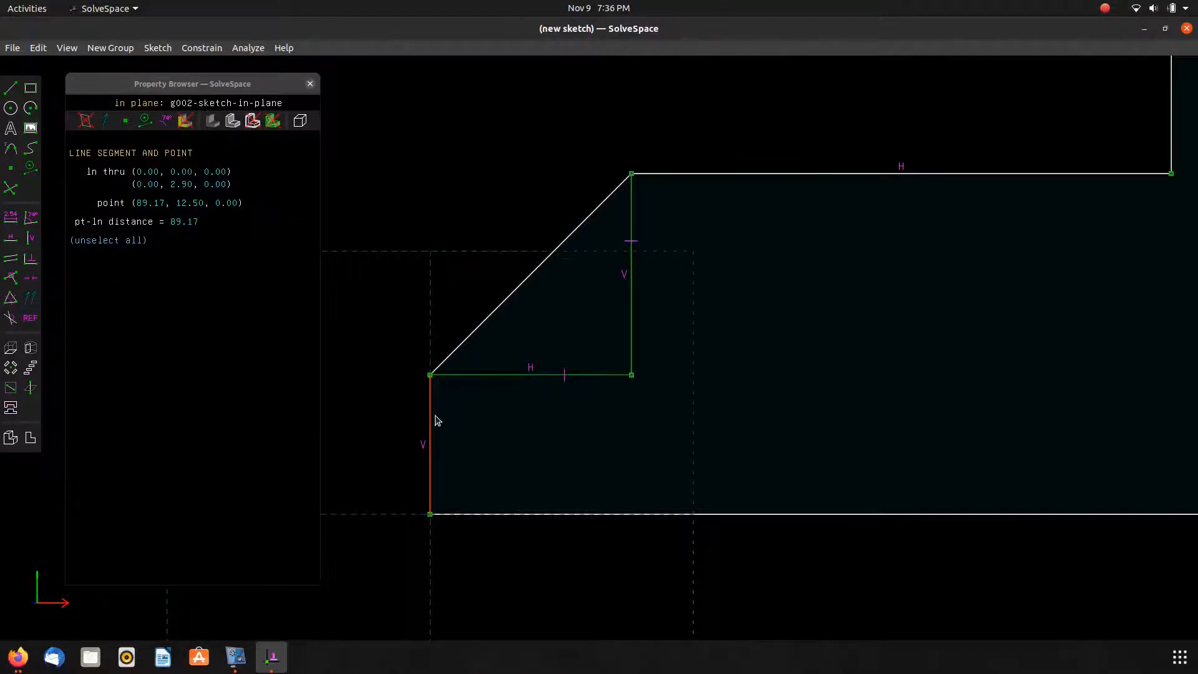
pyautogui.press('d')
pyautogui.scroll(-10, 463, 412)
pyautogui.hotkey('alt', 'Tab')
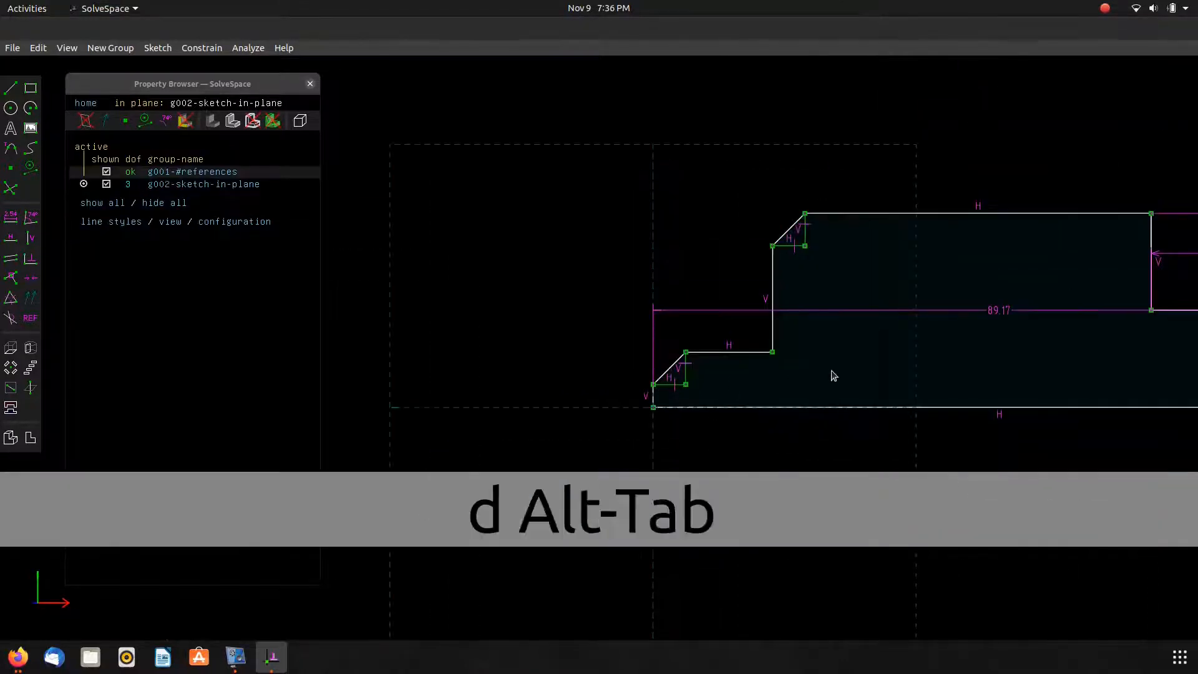
pyautogui.hotkey('alt', 'Tab')
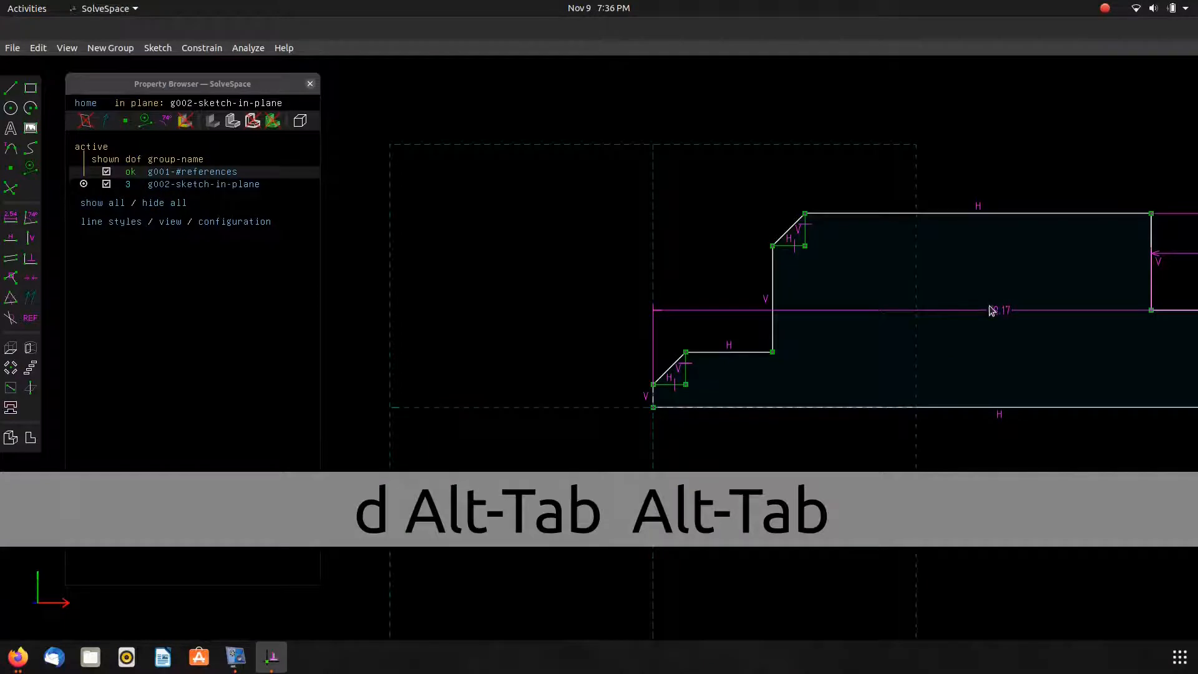
pyautogui.moveTo(988, 305); pyautogui.dragTo(995, 308, button='right')
pyautogui.moveTo(546, 281)
pyautogui.mouseDown(button='right')
pyautogui.moveTo(601, 268)
pyautogui.moveTo(942, 276)
pyautogui.moveTo(979, 320)
pyautogui.mouseUp(button='right')
pyautogui.doubleClick(714, 352)
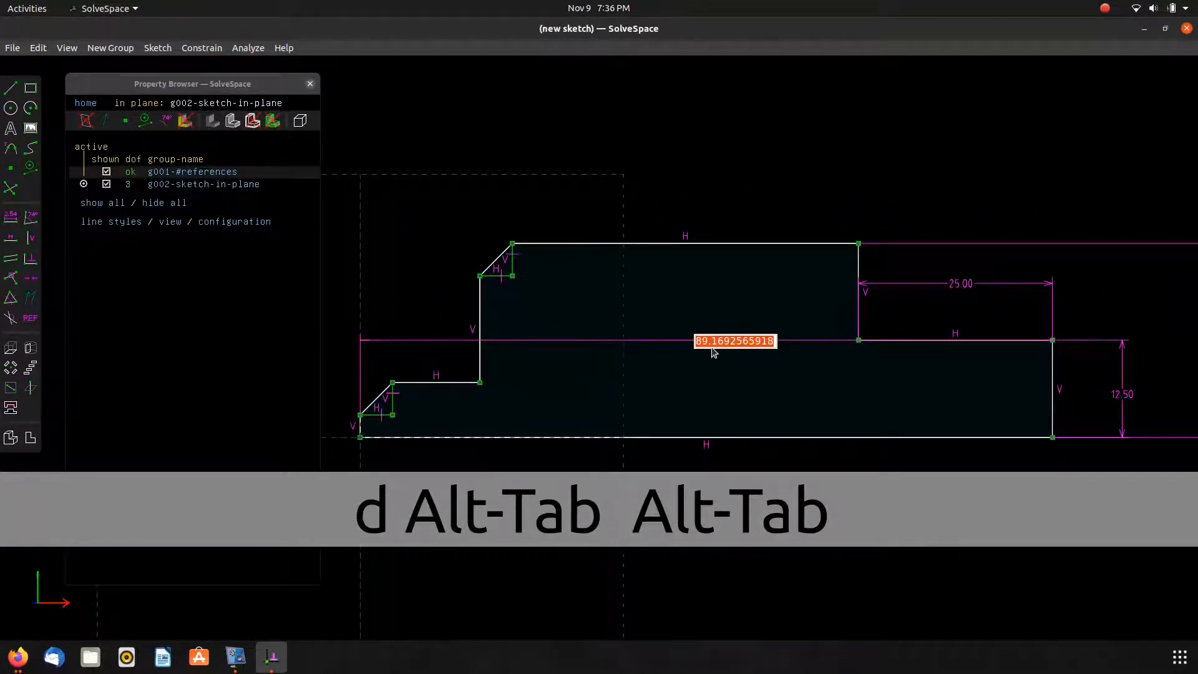
pyautogui.write('40')
pyautogui.press('Return')
# Move the 40 mm label above the sketch and drag the upper chamfer back to untangle the profile.
pyautogui.moveTo(393, 218)
pyautogui.mouseDown(button='right')
pyautogui.moveTo(485, 193)
pyautogui.moveTo(515, 212)
pyautogui.mouseUp(button='right')
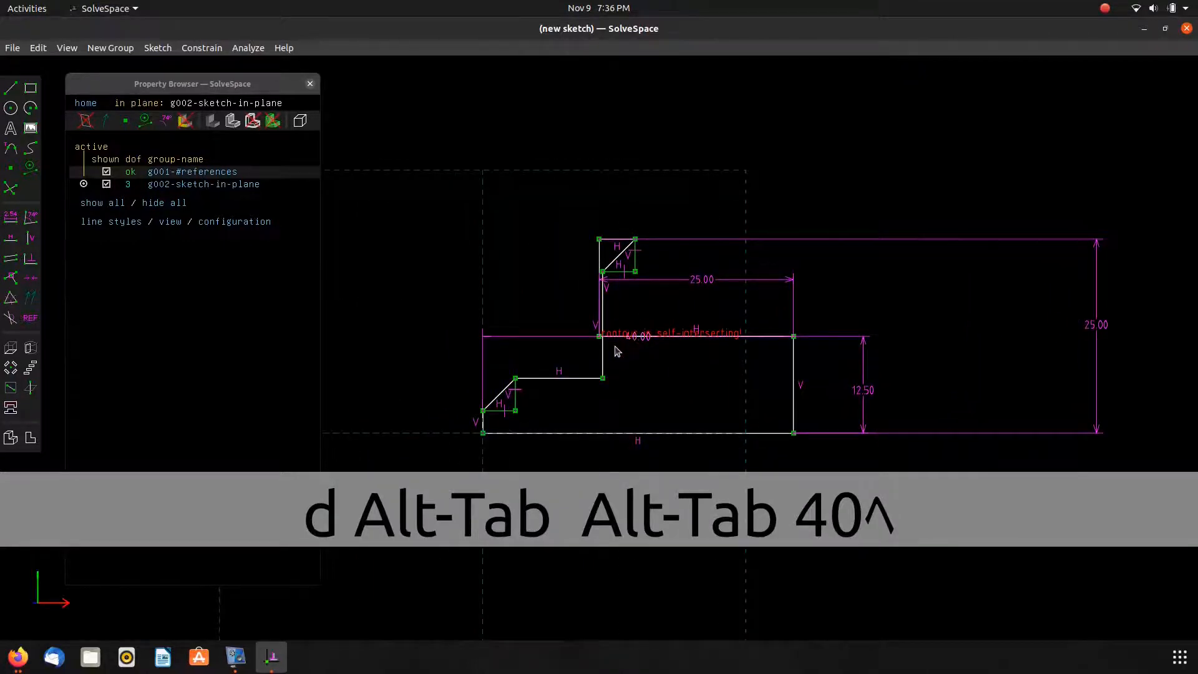
pyautogui.moveTo(548, 340); pyautogui.dragTo(556, 163)
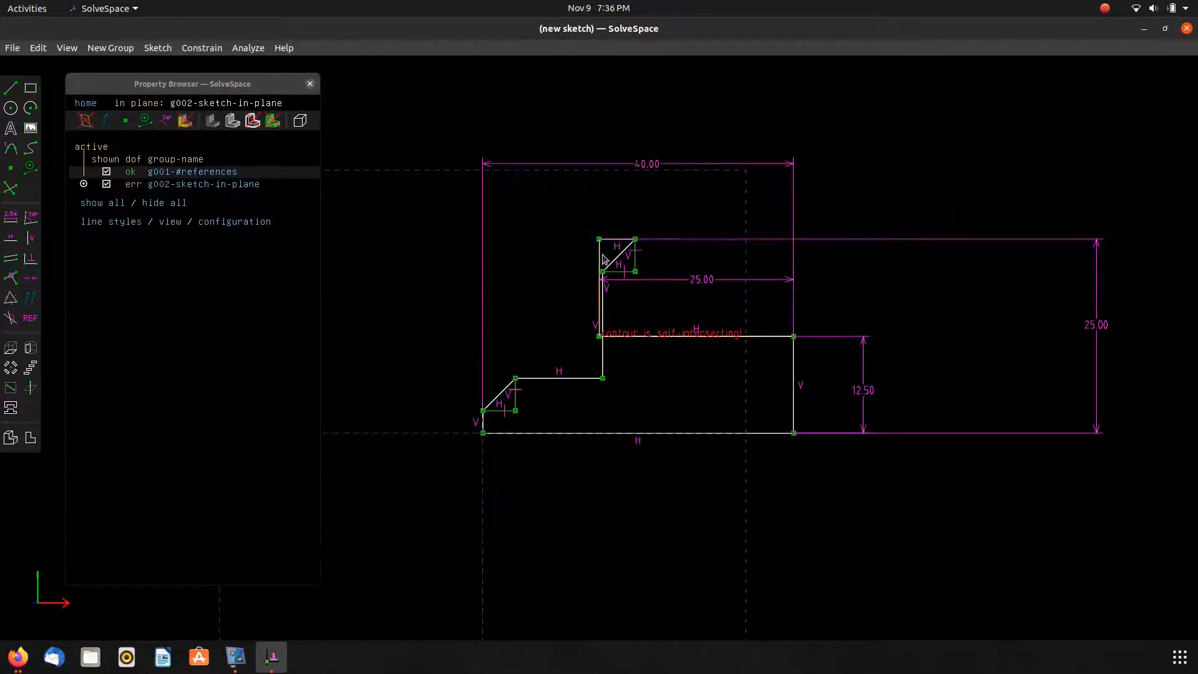
pyautogui.moveTo(627, 247); pyautogui.dragTo(566, 308)
pyautogui.scroll(3, 490, 396)
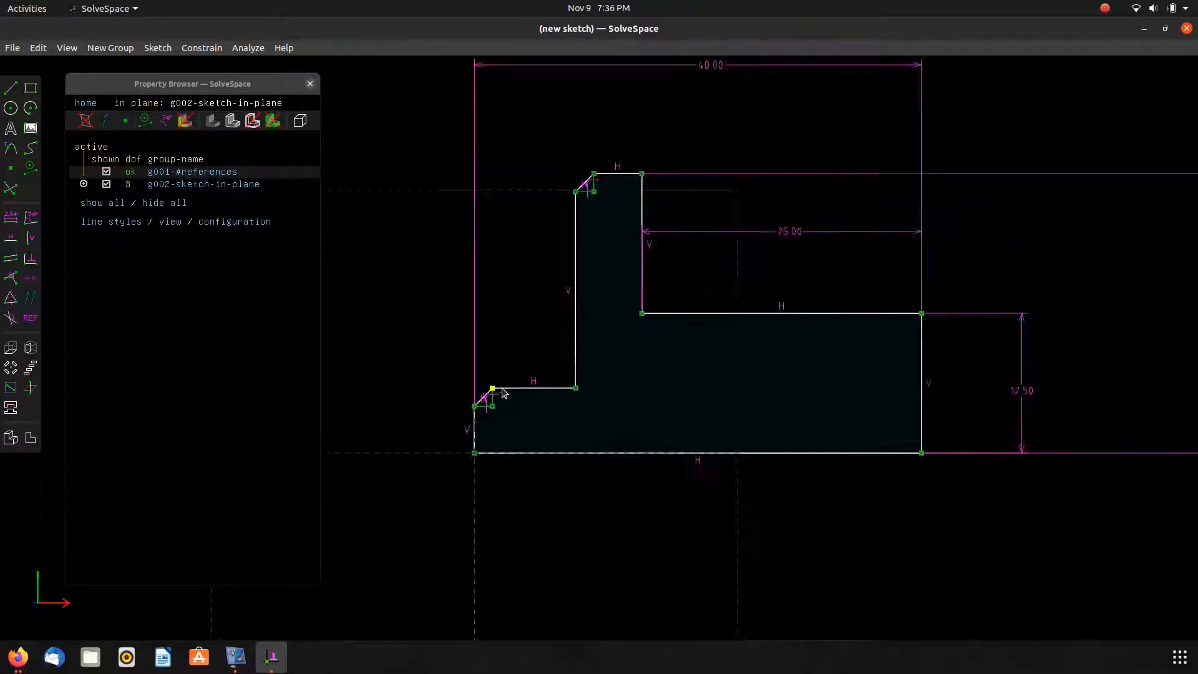
# Dimension the gap from the left edge's chamfer point to the first step's vertical edge as 3 mm.
pyautogui.hotkey('alt', 'Tab')
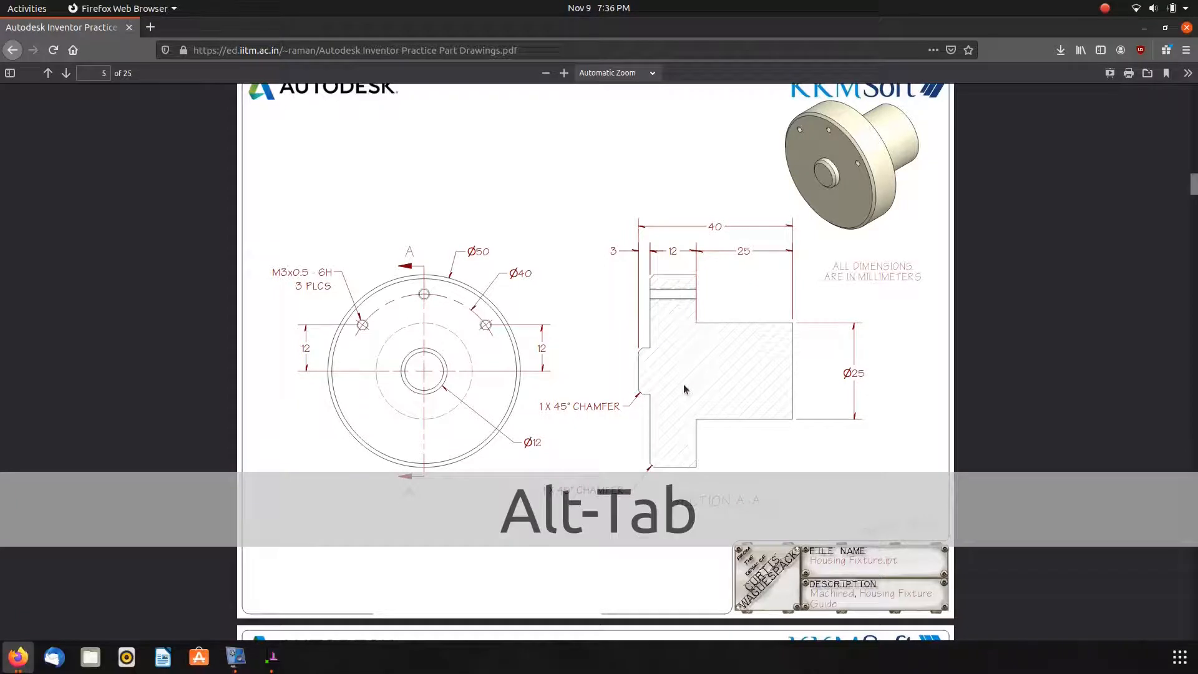
pyautogui.hotkey('alt', 'Tab')
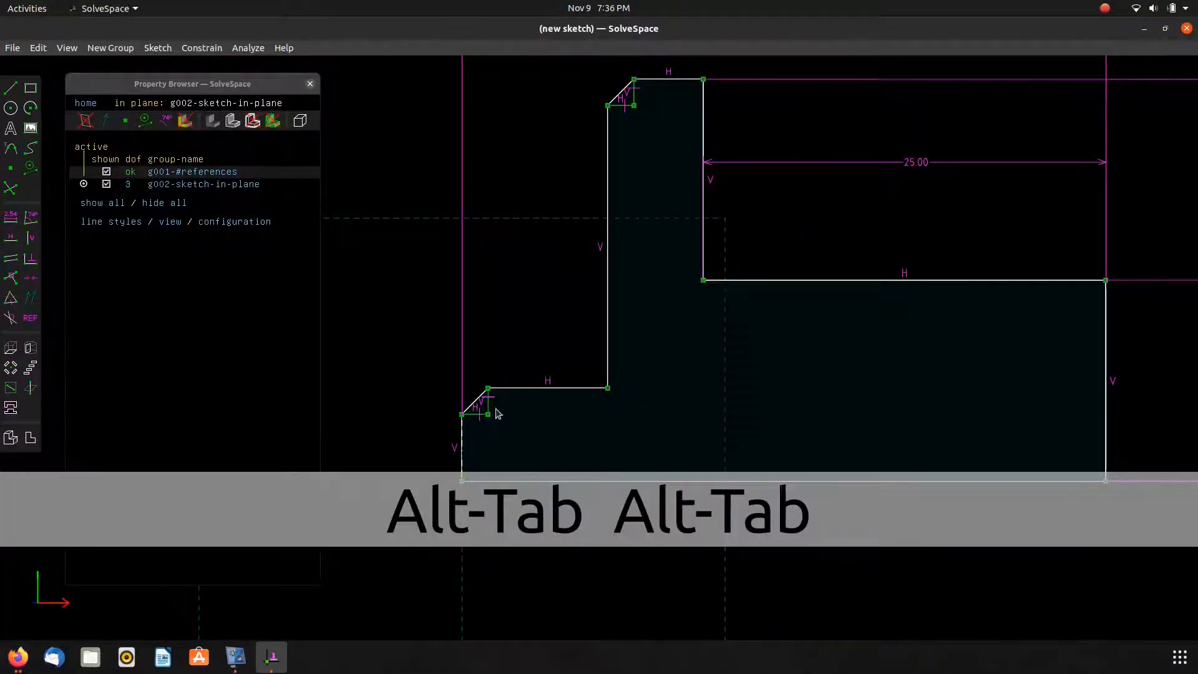
pyautogui.click(463, 414)
pyautogui.click(612, 364)
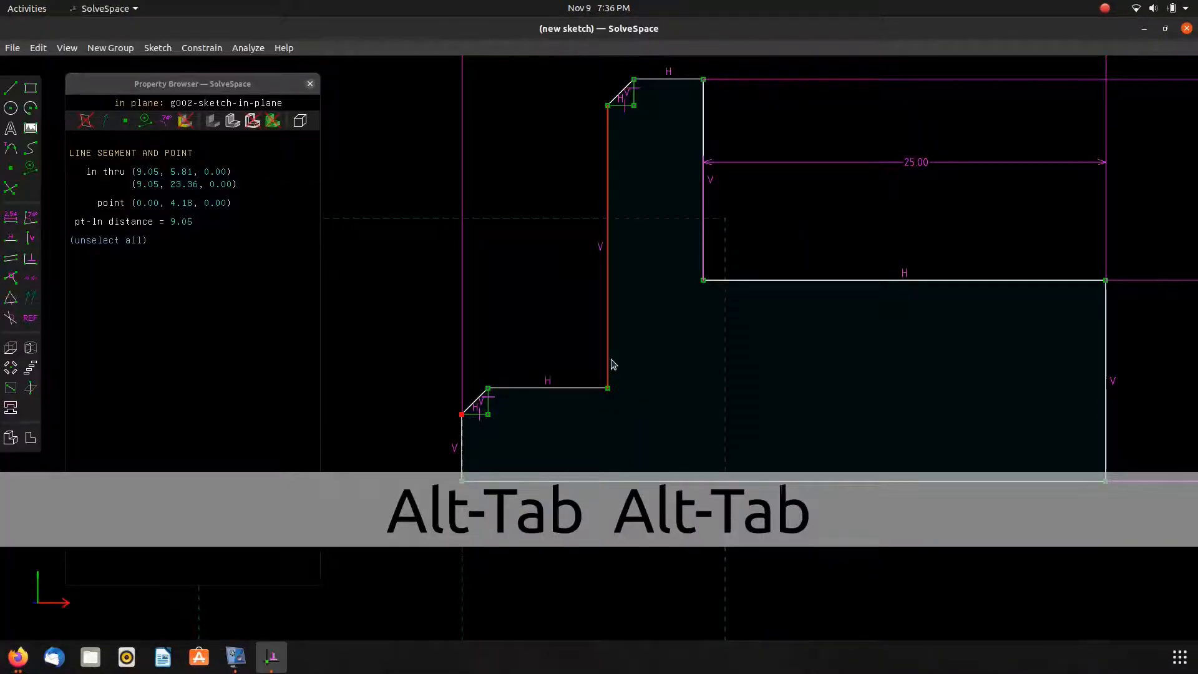
pyautogui.write('d3.0')
pyautogui.press('Return')
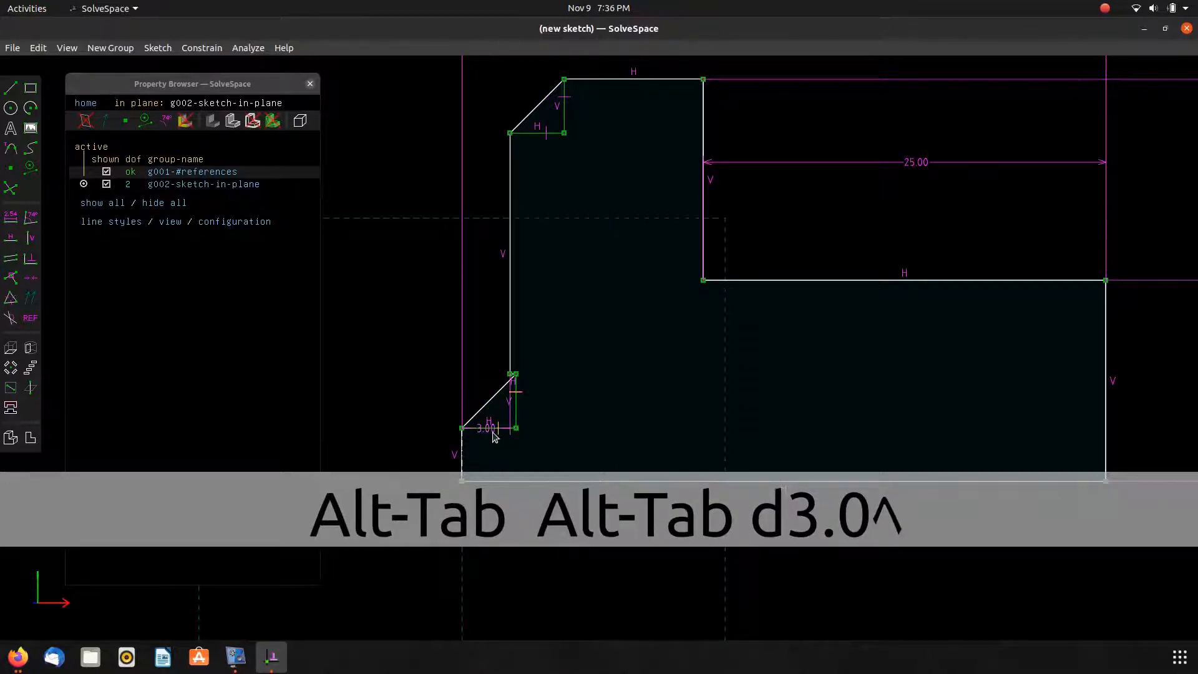
# Move the 3 mm label below the profile and drag the lower chamfer back onto its corner.
pyautogui.scroll(-2, 655, 351)
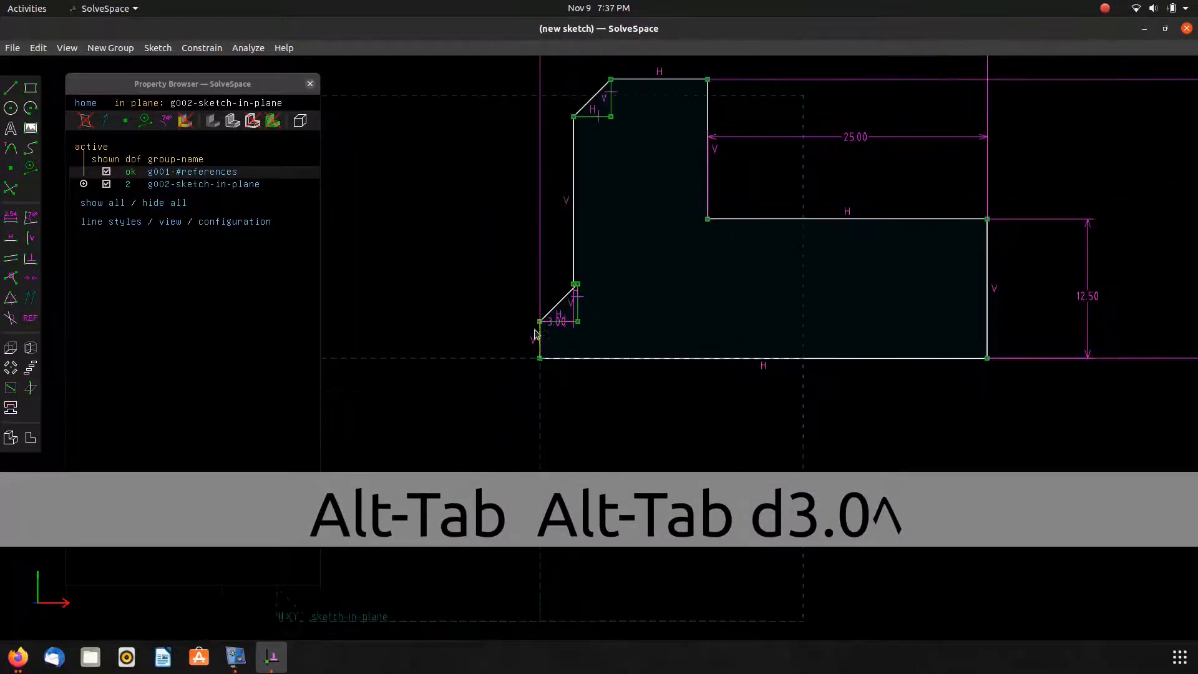
pyautogui.moveTo(554, 329)
pyautogui.mouseDown()
pyautogui.moveTo(564, 416)
pyautogui.moveTo(495, 417)
pyautogui.moveTo(495, 393)
pyautogui.mouseUp()
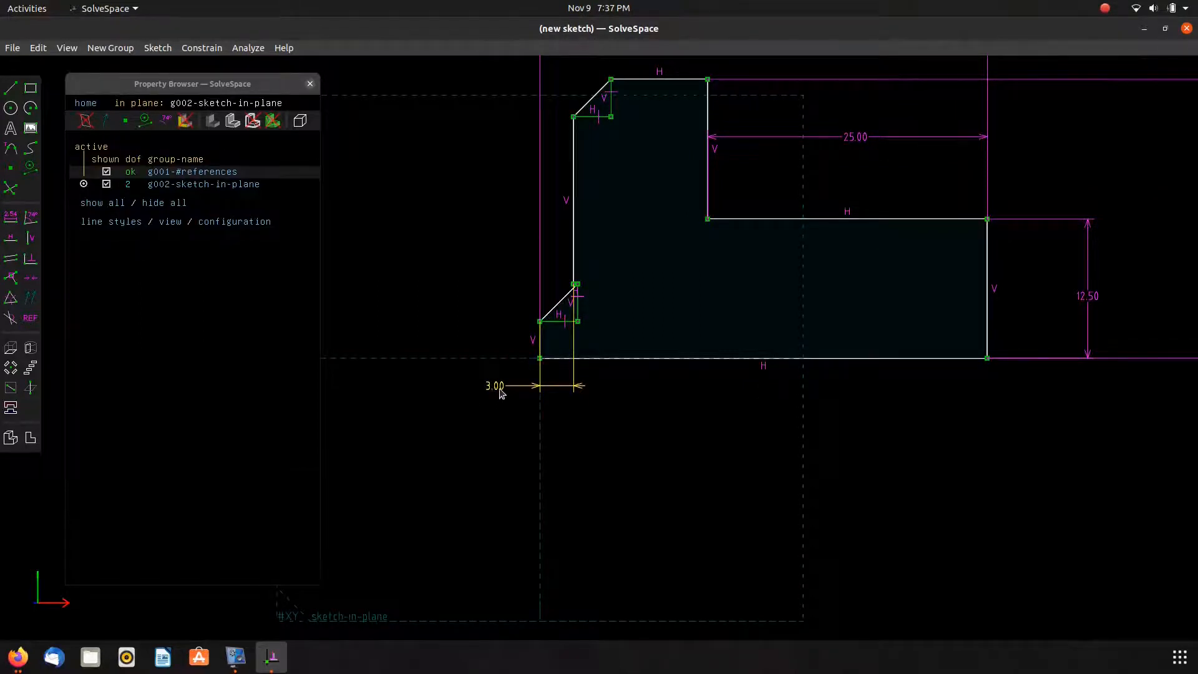
pyautogui.scroll(-2, 564, 295)
pyautogui.scroll(5, 563, 294)
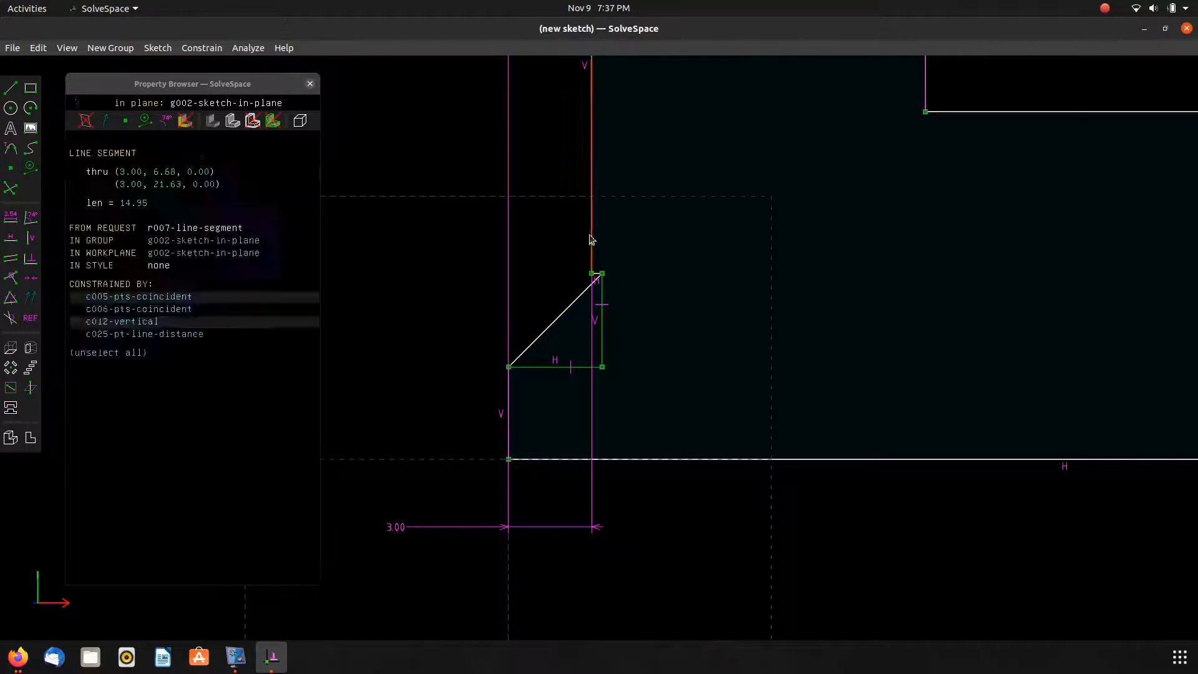
pyautogui.moveTo(610, 281); pyautogui.dragTo(557, 260)
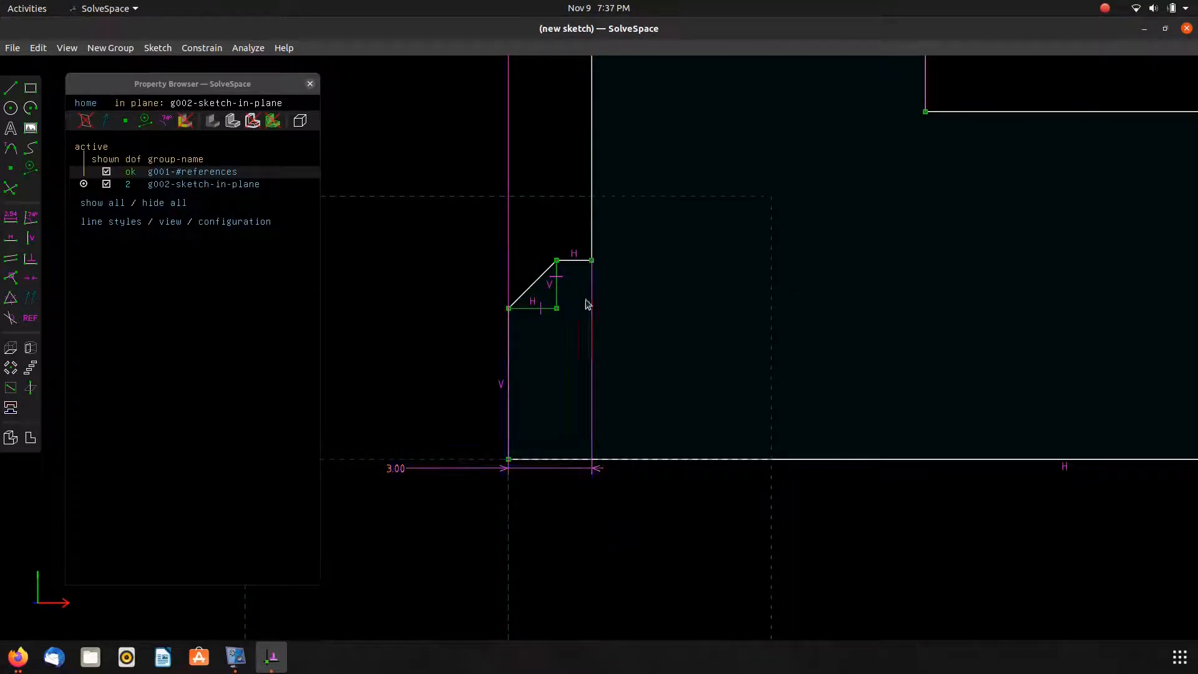
pyautogui.hotkey('alt', 'Tab')
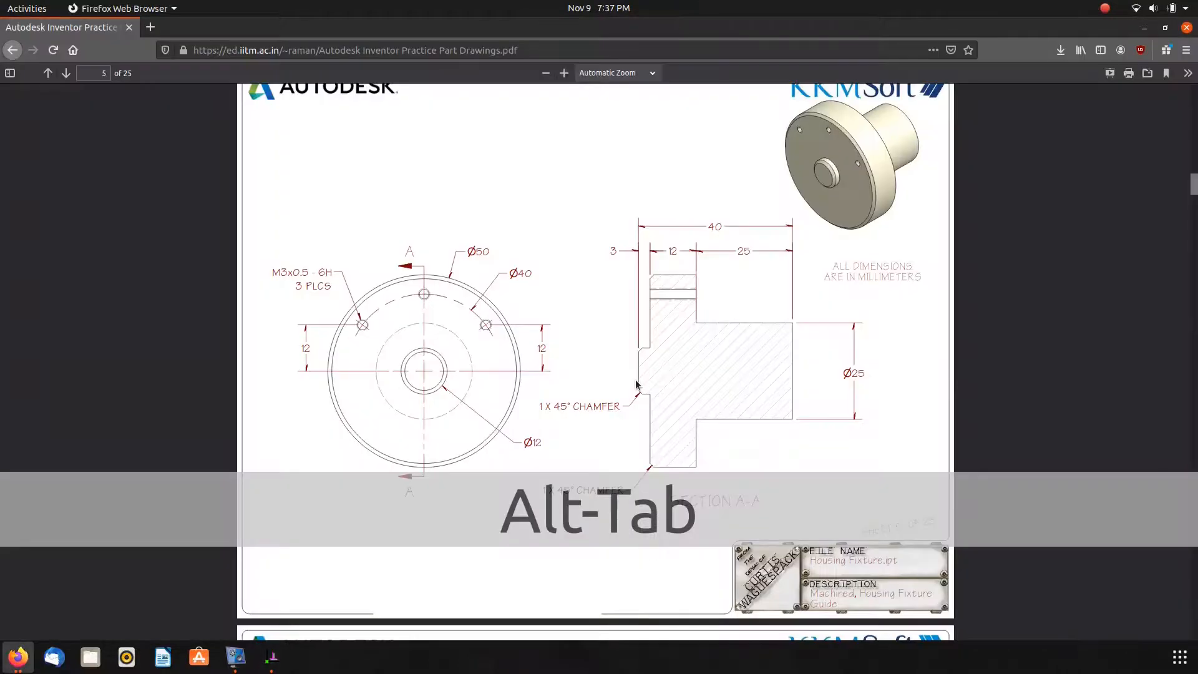
pyautogui.hotkey('alt', 'Tab')
pyautogui.scroll(-5, 680, 262)
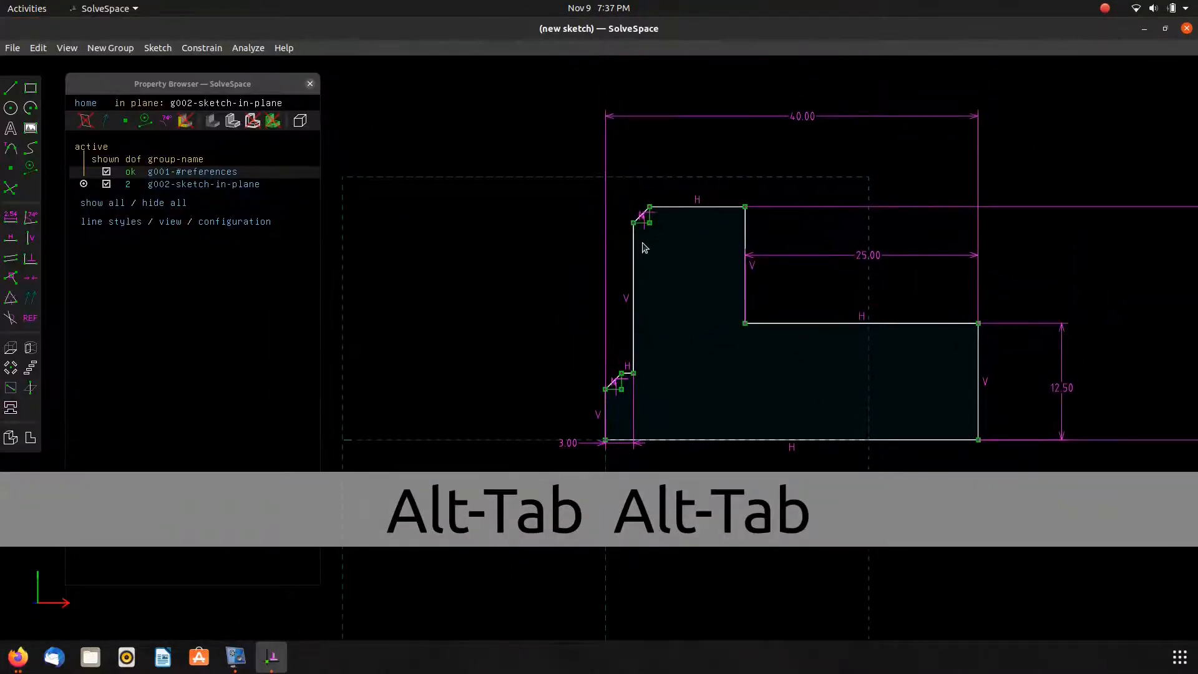
pyautogui.click(635, 224)
pyautogui.click(744, 235)
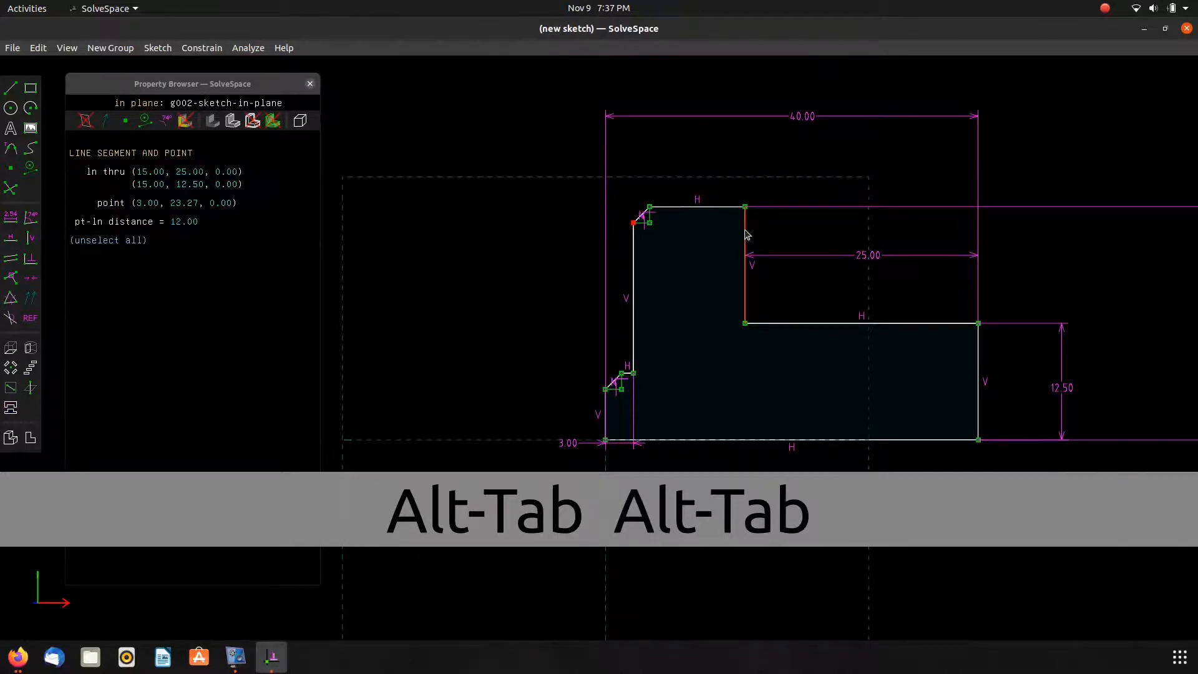
pyautogui.press('d')
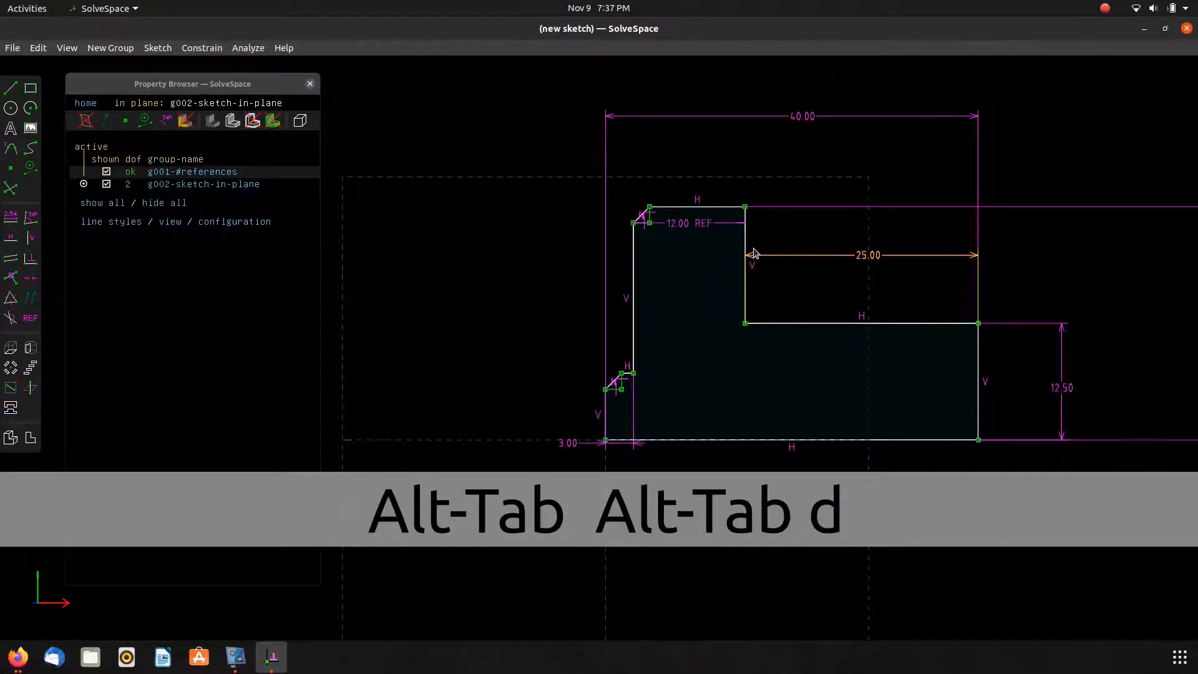
pyautogui.moveTo(702, 225); pyautogui.dragTo(710, 156)
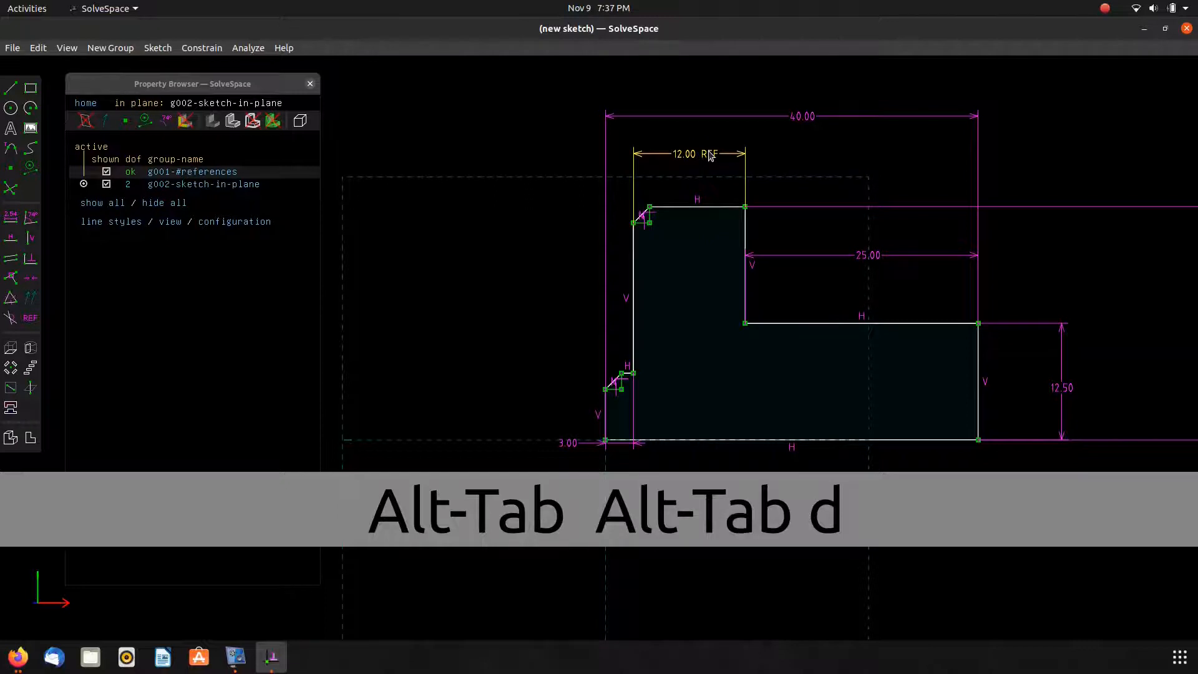
pyautogui.click(746, 171)
pyautogui.press('Delete')
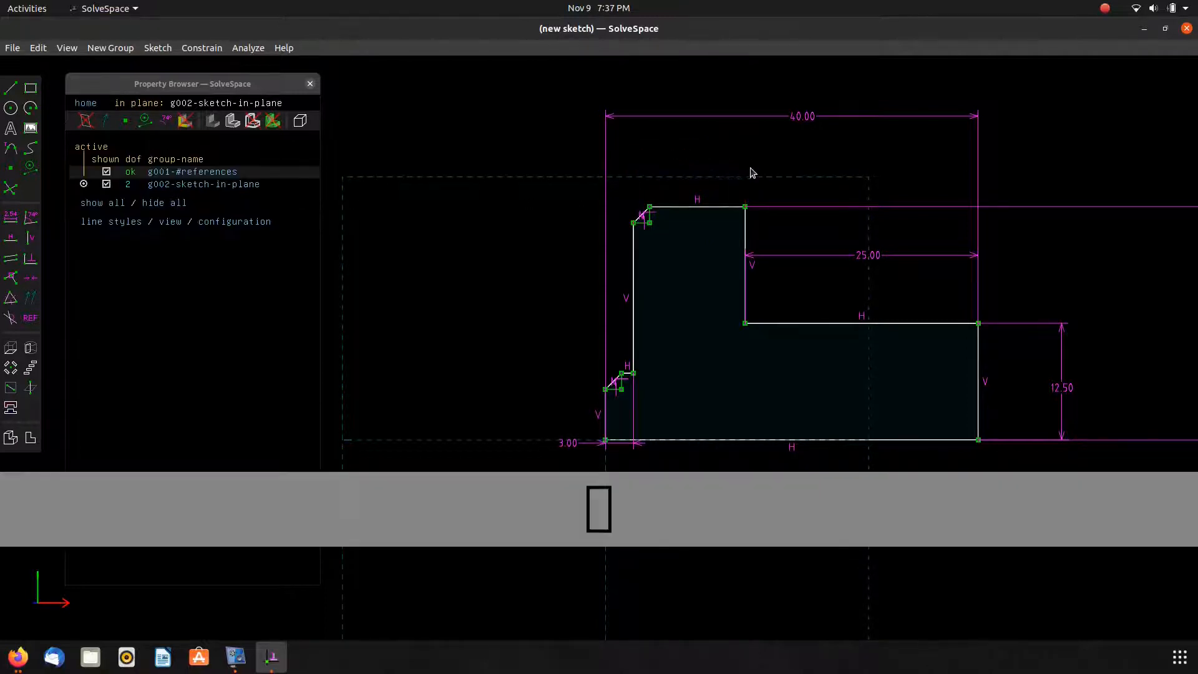
# Open the sketch group's constraint list and drag both chamfers smaller so they sit on their corners.
pyautogui.scroll(-1, 718, 230)
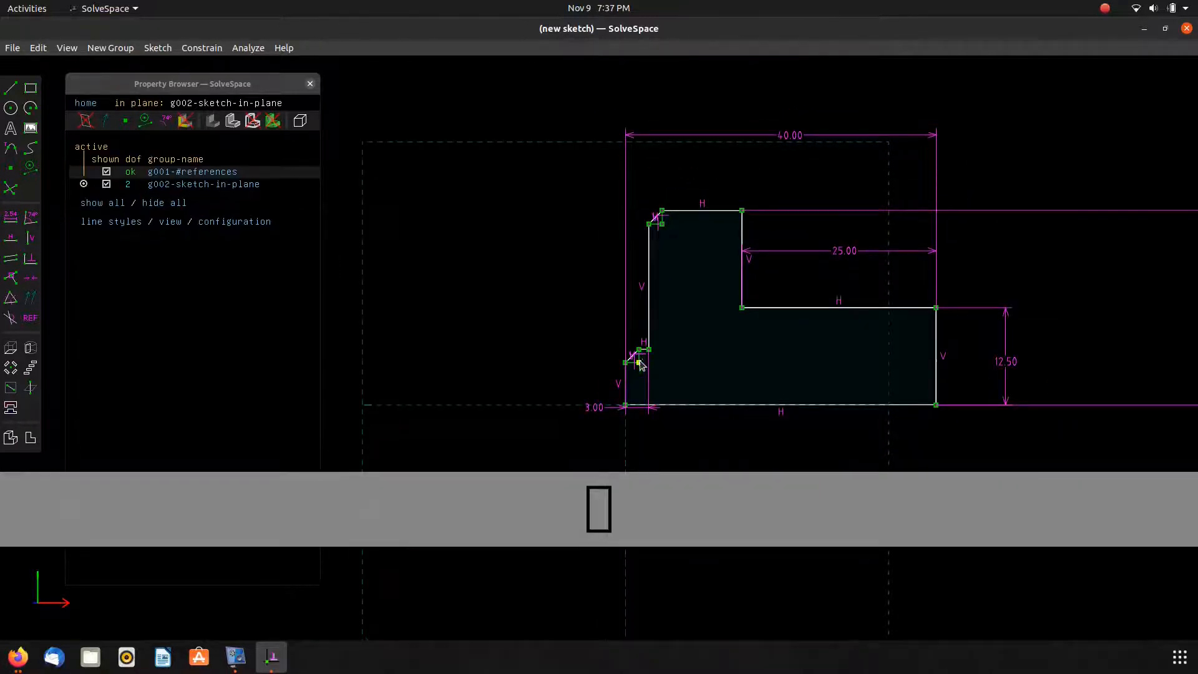
pyautogui.click(227, 185)
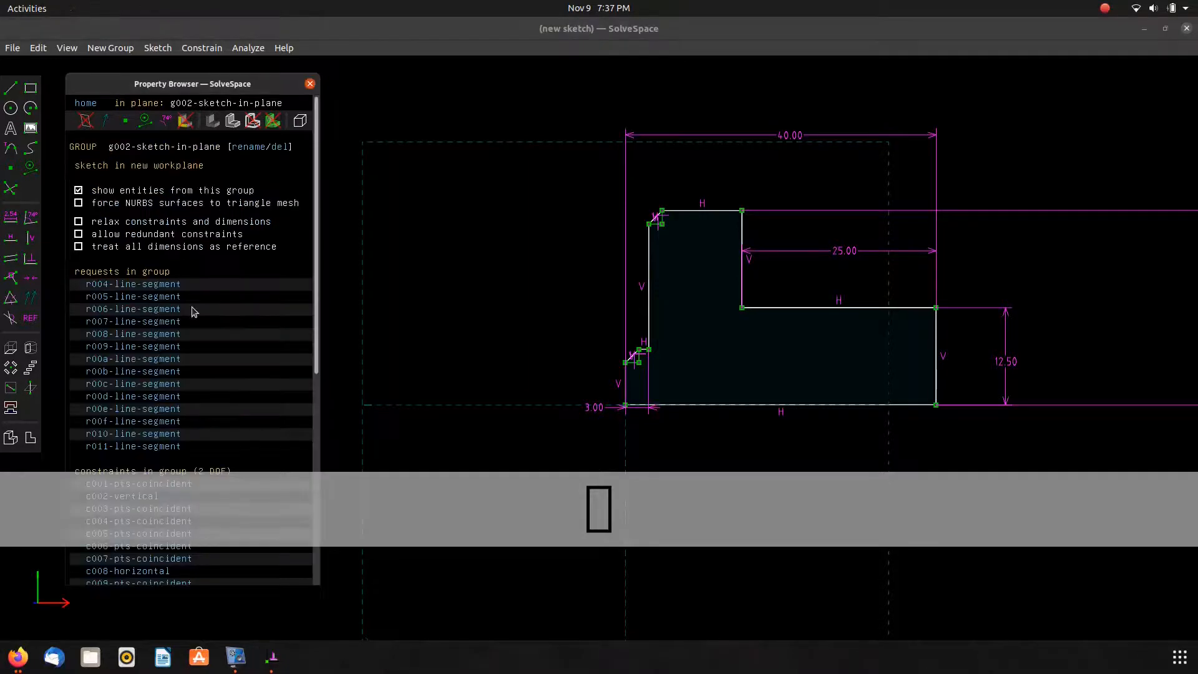
pyautogui.scroll(-5, 195, 331)
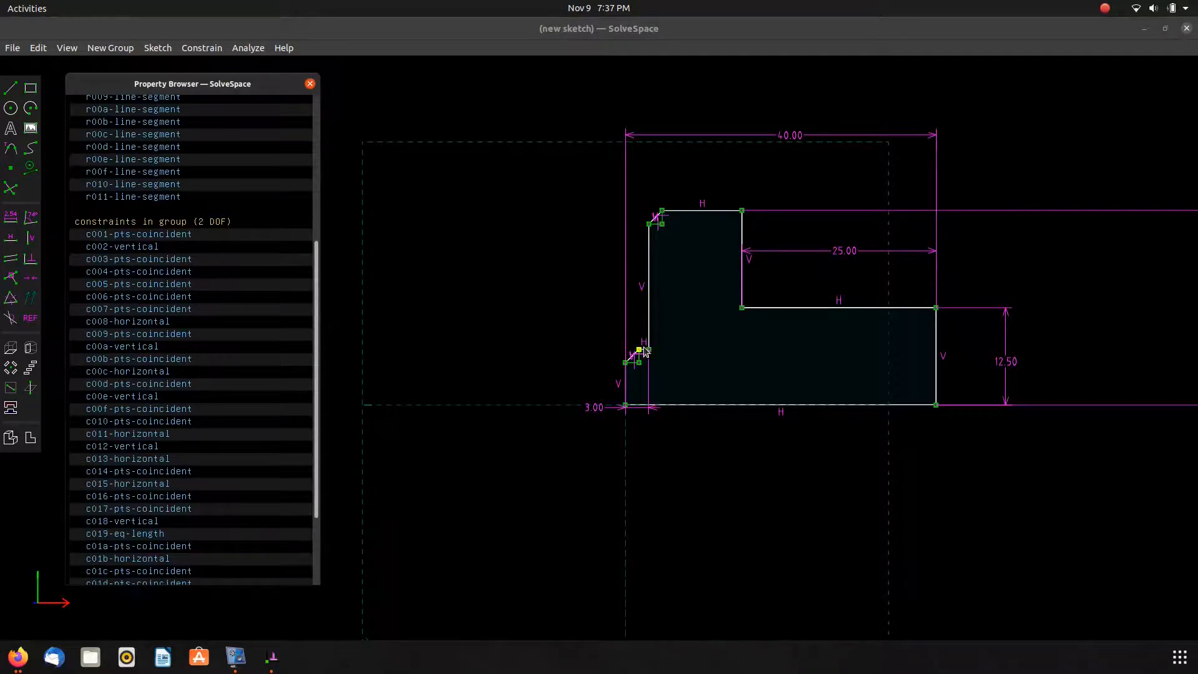
pyautogui.moveTo(648, 349)
pyautogui.mouseDown()
pyautogui.moveTo(674, 334)
pyautogui.moveTo(664, 359)
pyautogui.moveTo(666, 337)
pyautogui.mouseUp()
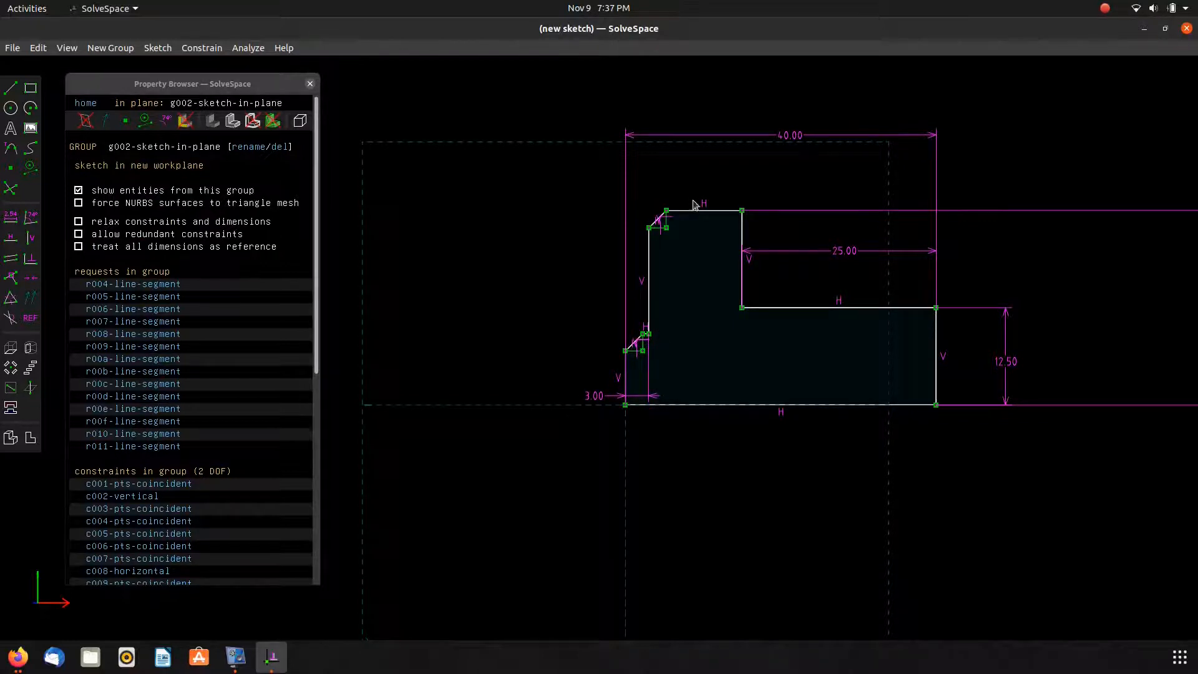
pyautogui.moveTo(668, 215)
pyautogui.mouseDown()
pyautogui.moveTo(658, 219)
pyautogui.moveTo(674, 232)
pyautogui.mouseUp()
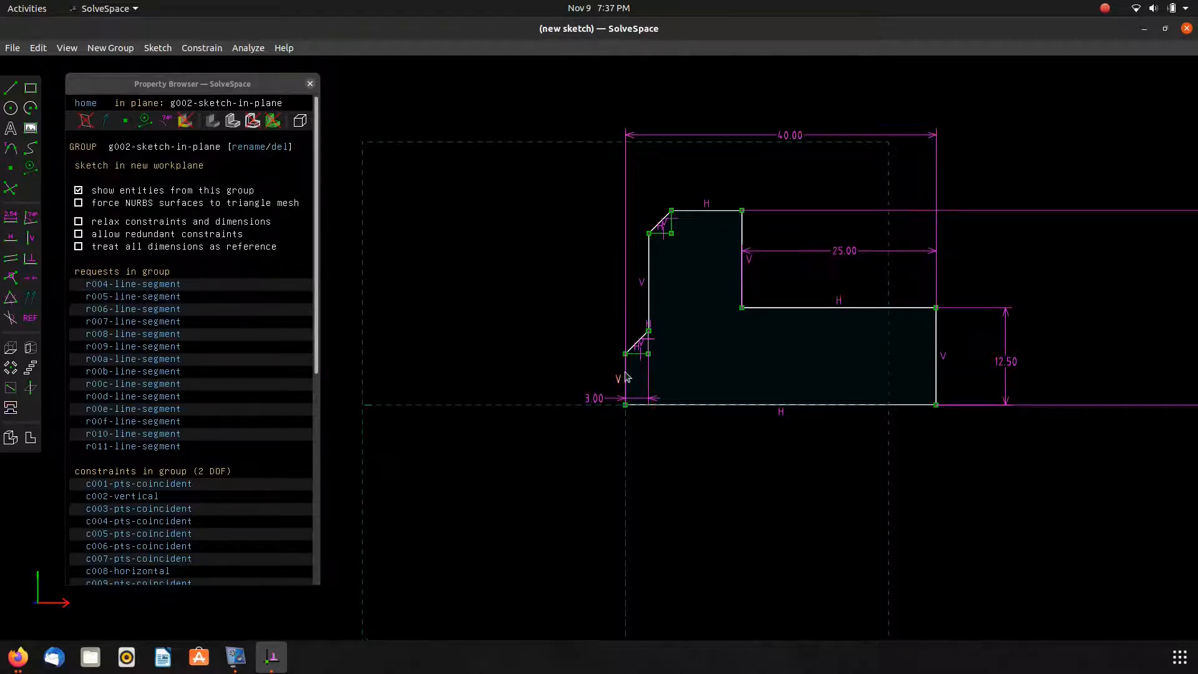
# Check the chamfer size in the reference drawing, then dimension the upper chamfer's horizontal leg as 1 mm.
pyautogui.hotkey('alt', 'Tab')
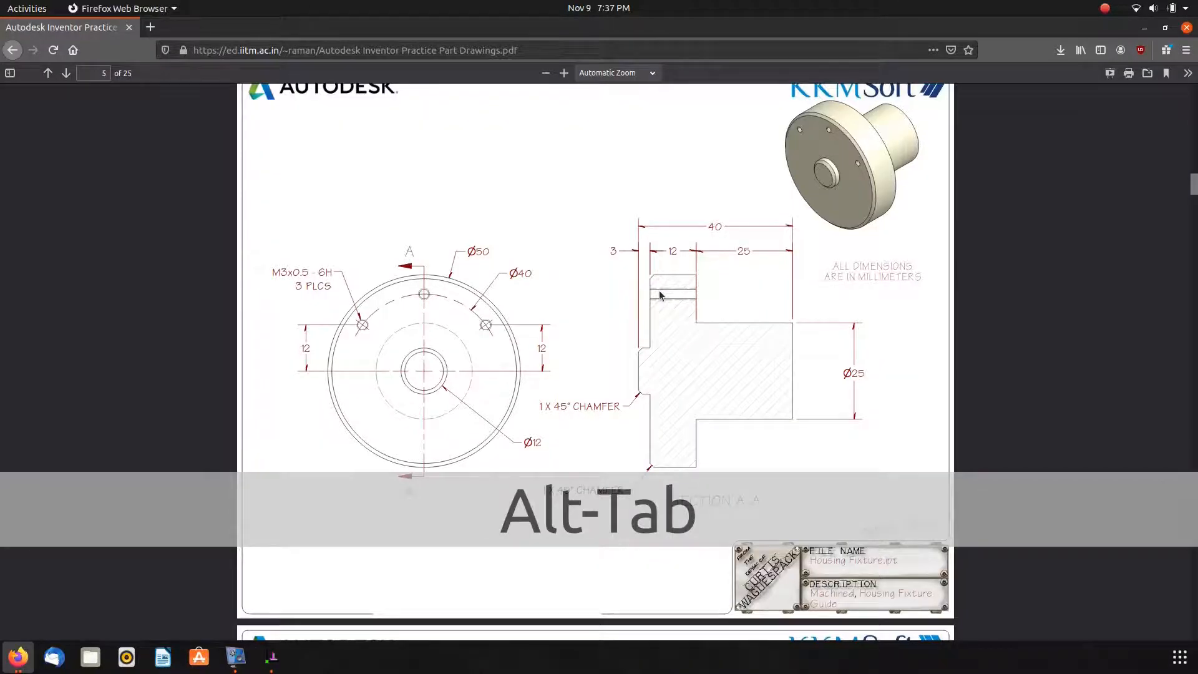
pyautogui.moveTo(541, 404); pyautogui.dragTo(573, 406)
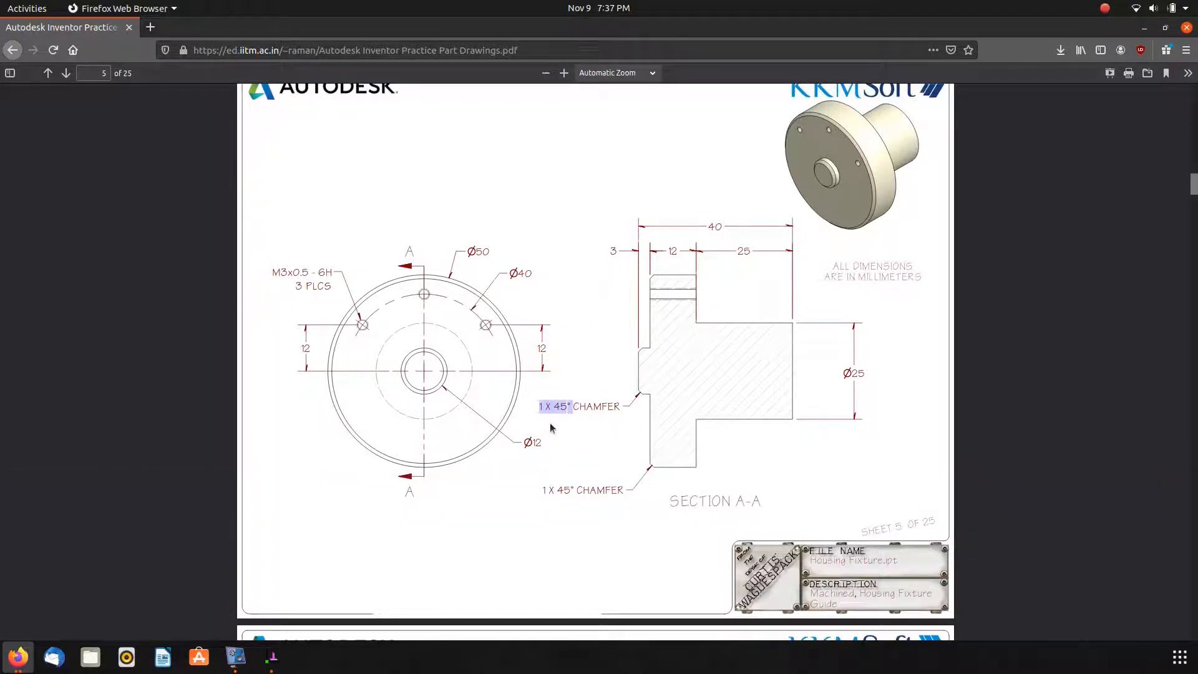
pyautogui.hotkey('alt', 'Tab')
pyautogui.scroll(8, 651, 234)
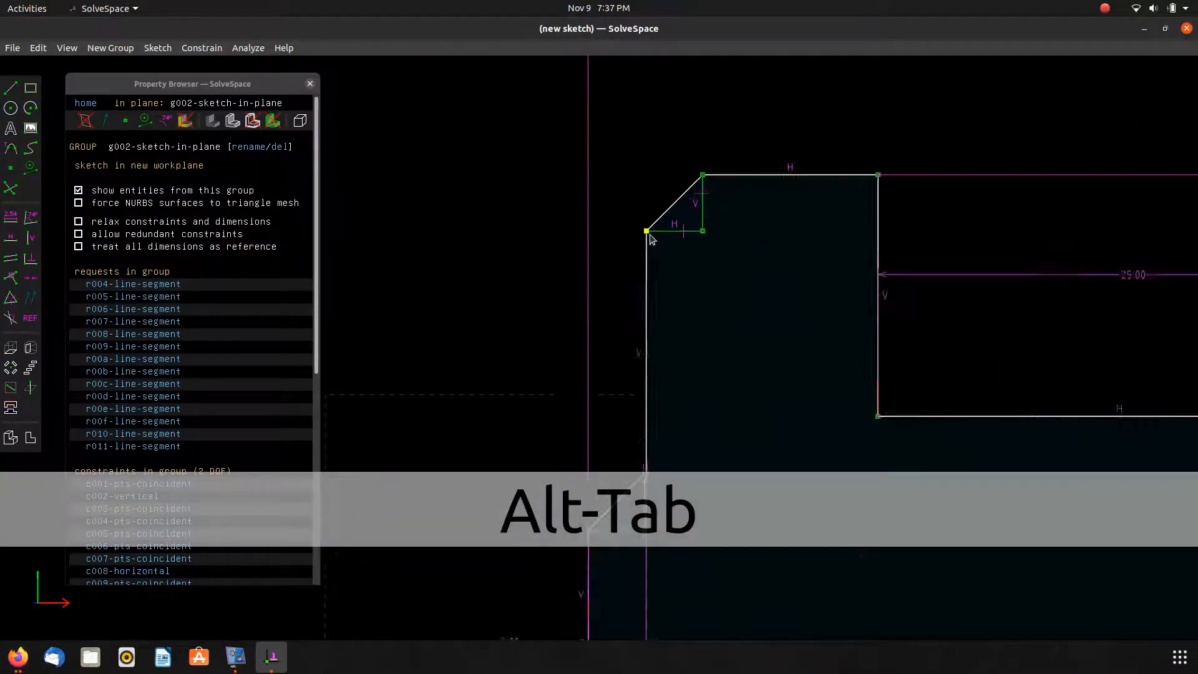
pyautogui.click(683, 231)
pyautogui.write('d1.0')
pyautogui.press('Return')
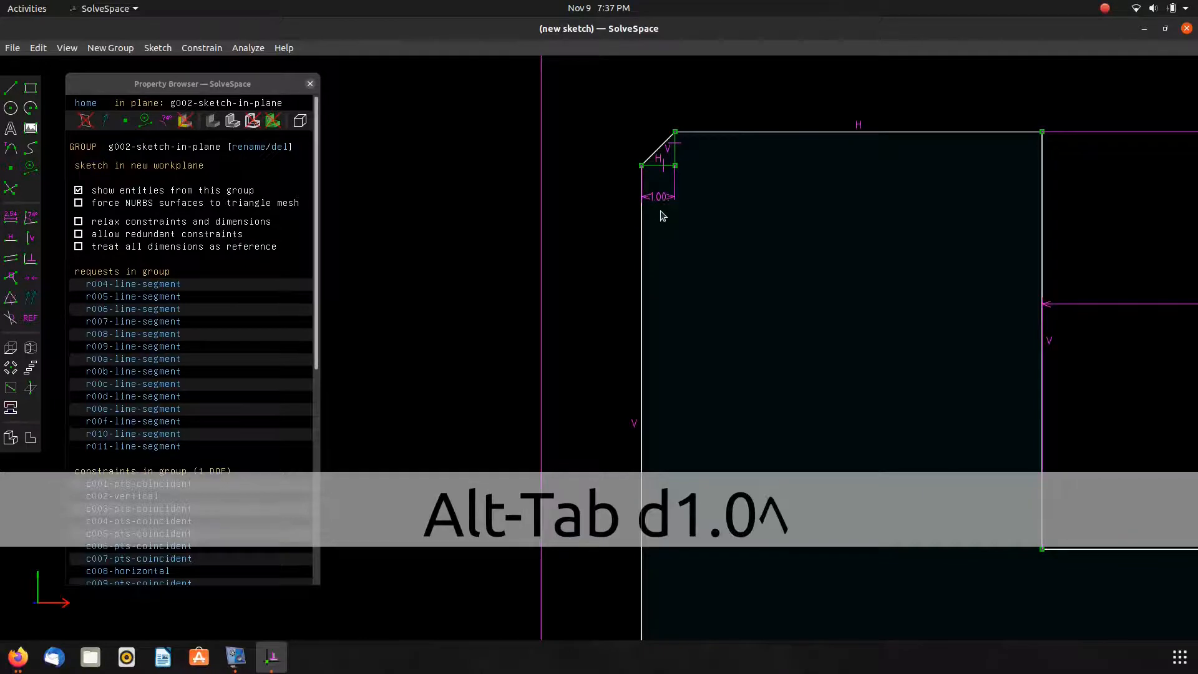
pyautogui.moveTo(663, 200); pyautogui.dragTo(619, 208)
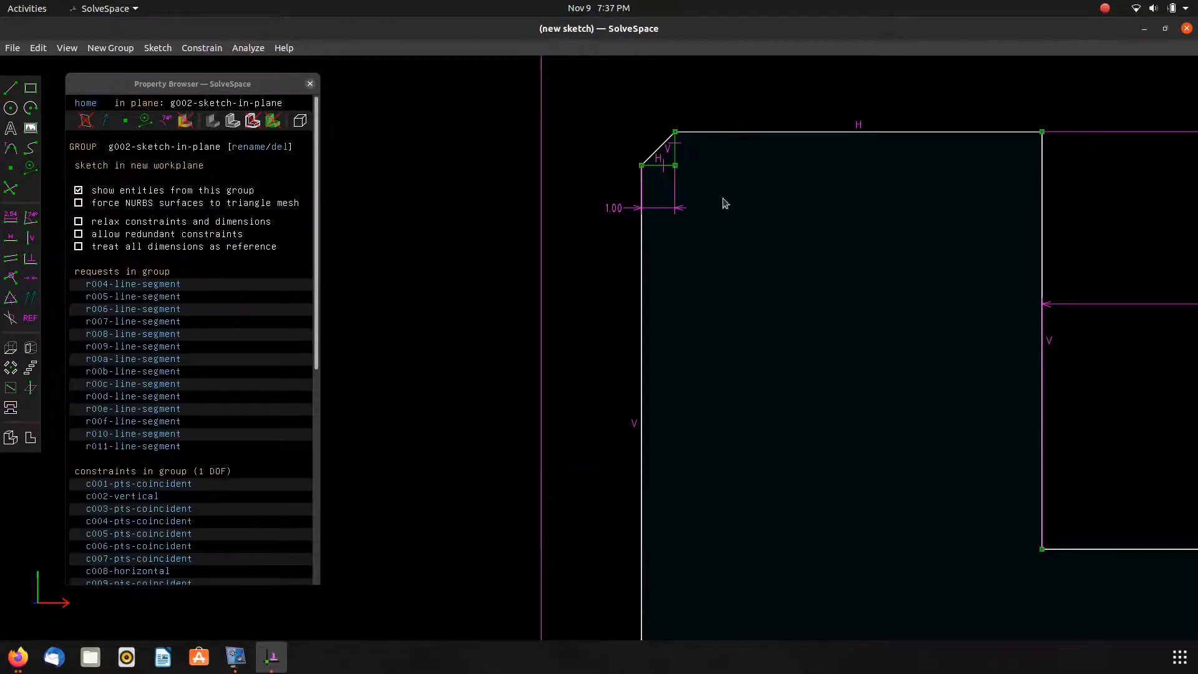
# Dimension the height from the bottom edge to the lower chamfer's point as 12 mm and move the labels aside.
pyautogui.scroll(-6, 722, 200)
pyautogui.moveTo(671, 364)
pyautogui.mouseDown()
pyautogui.moveTo(672, 348)
pyautogui.moveTo(677, 366)
pyautogui.moveTo(686, 351)
pyautogui.mouseUp()
pyautogui.click(675, 350)
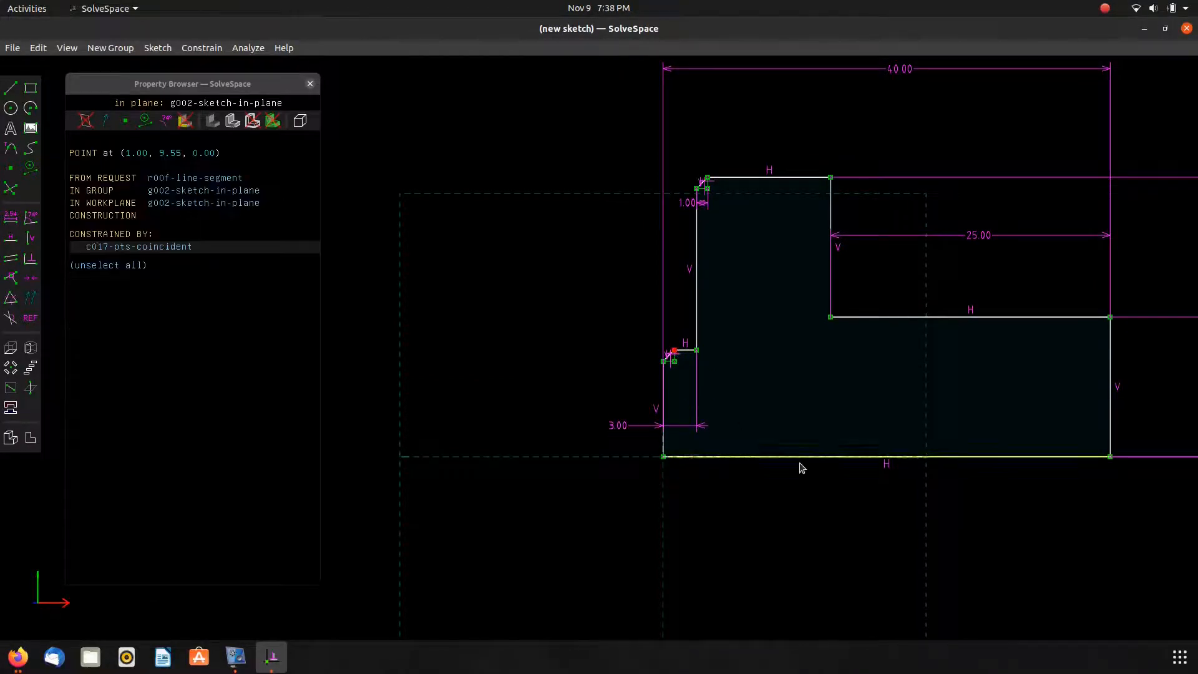
pyautogui.click(795, 460)
pyautogui.press('d')
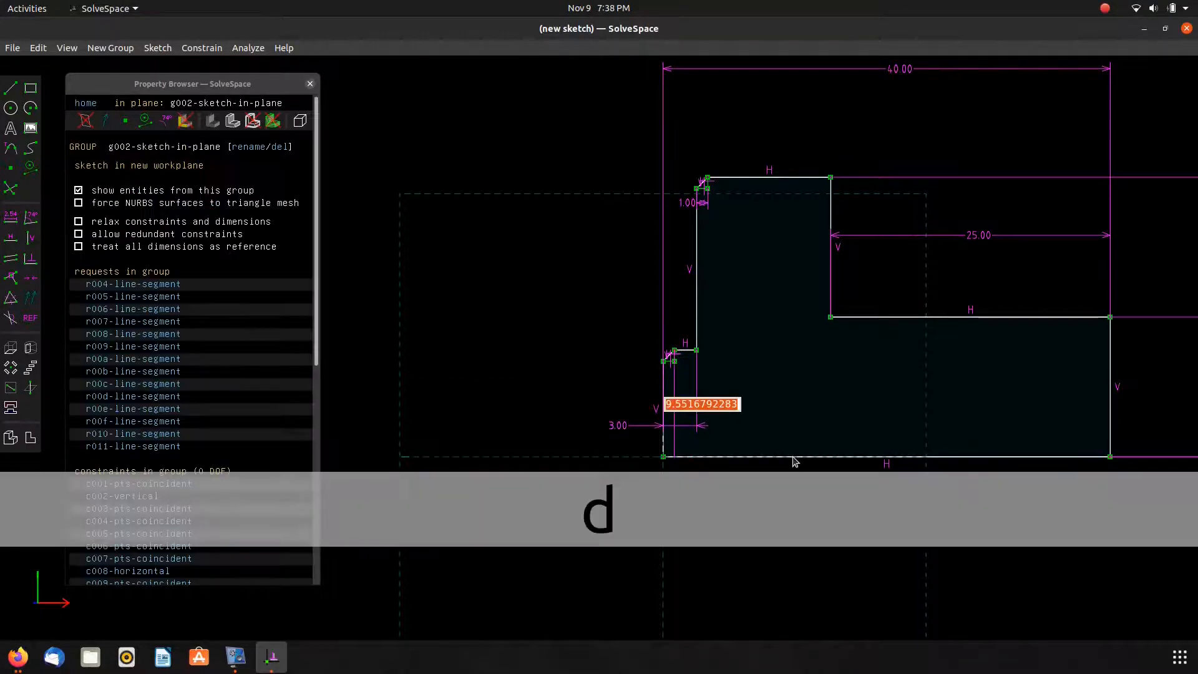
pyautogui.hotkey('alt', 'Tab')
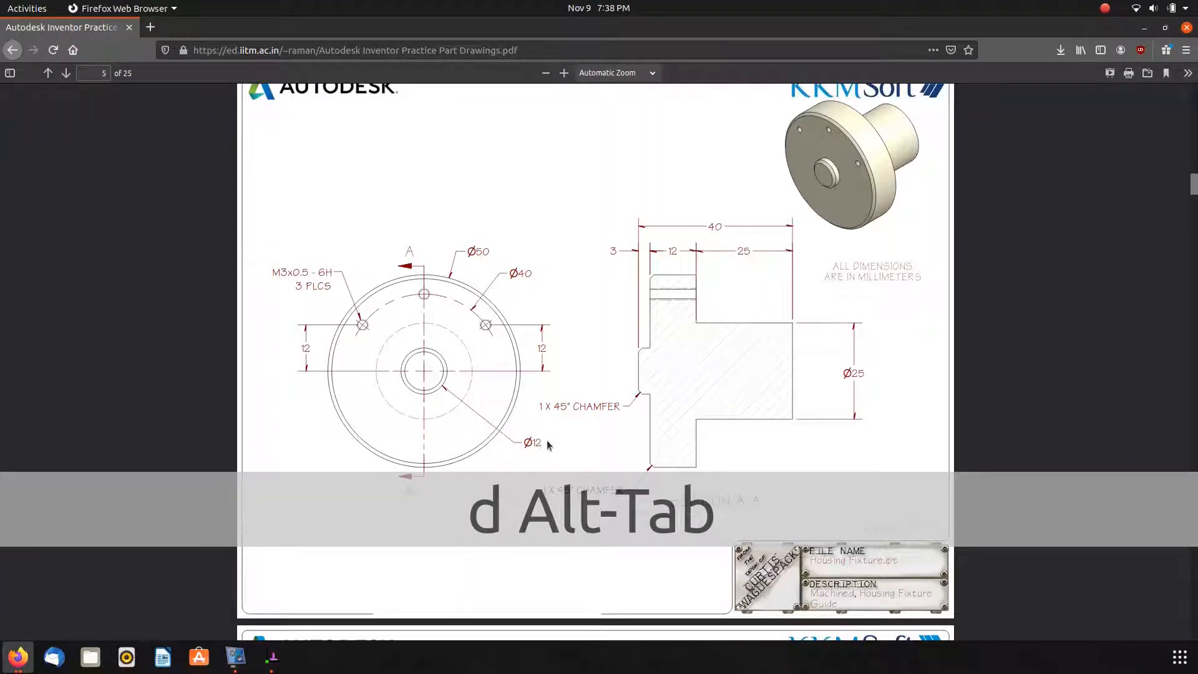
pyautogui.hotkey('alt', 'Tab')
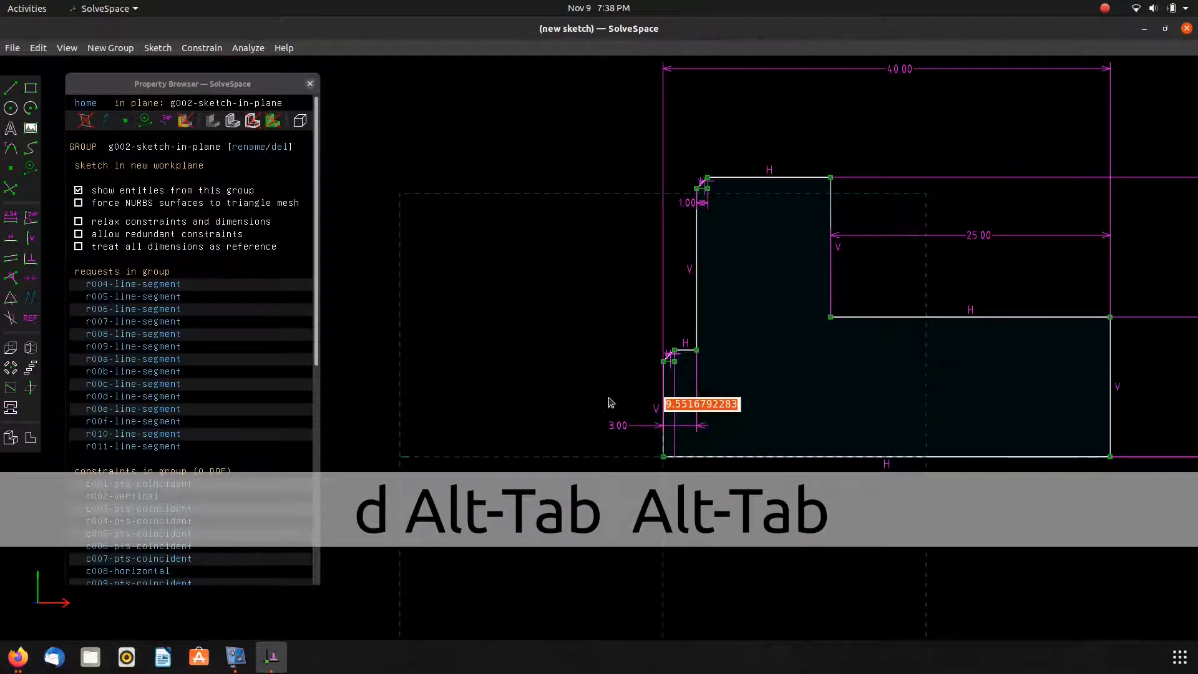
pyautogui.write('12.0')
pyautogui.press('Return')
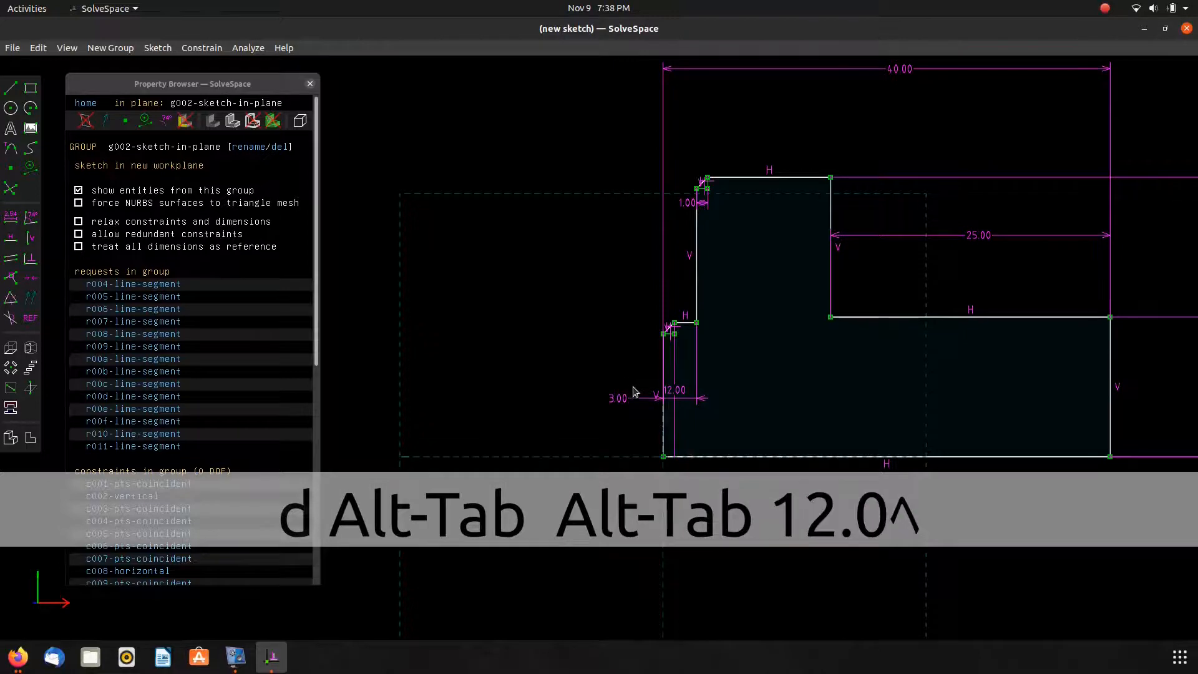
pyautogui.moveTo(674, 390); pyautogui.dragTo(530, 387)
pyautogui.click(622, 406)
pyautogui.moveTo(623, 409); pyautogui.dragTo(624, 422)
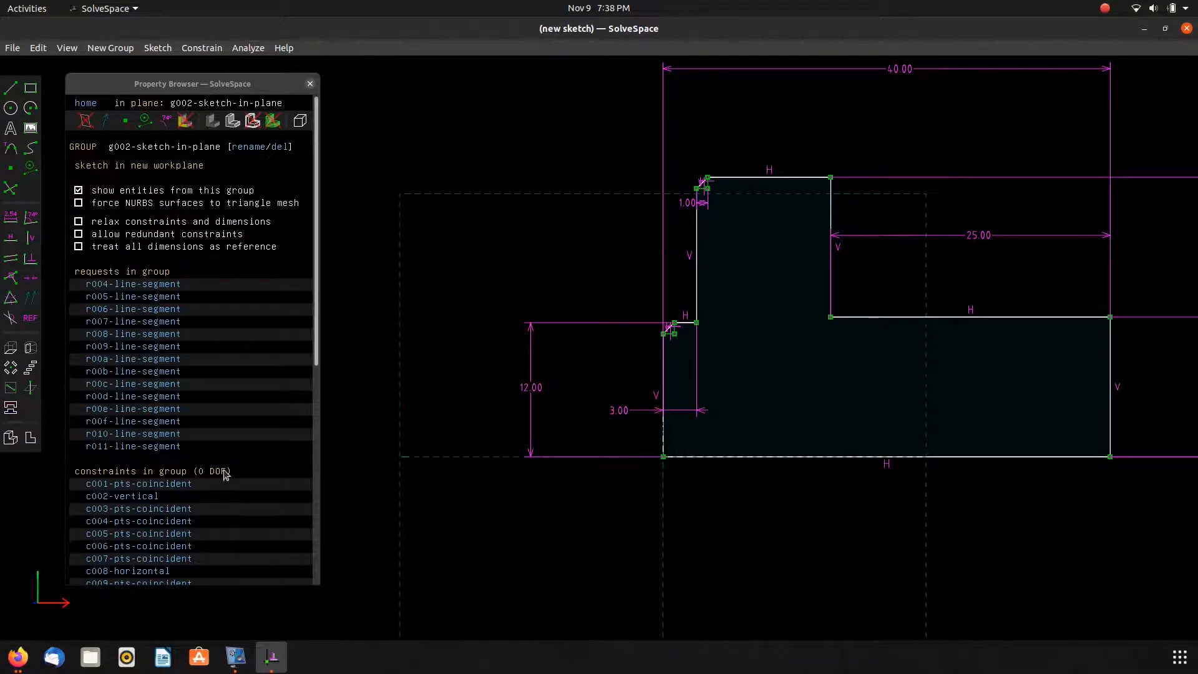
# Revolve the profile with Lathe about its bottom edge, selecting the axis point and line.
pyautogui.click(92, 104)
pyautogui.click(31, 348)
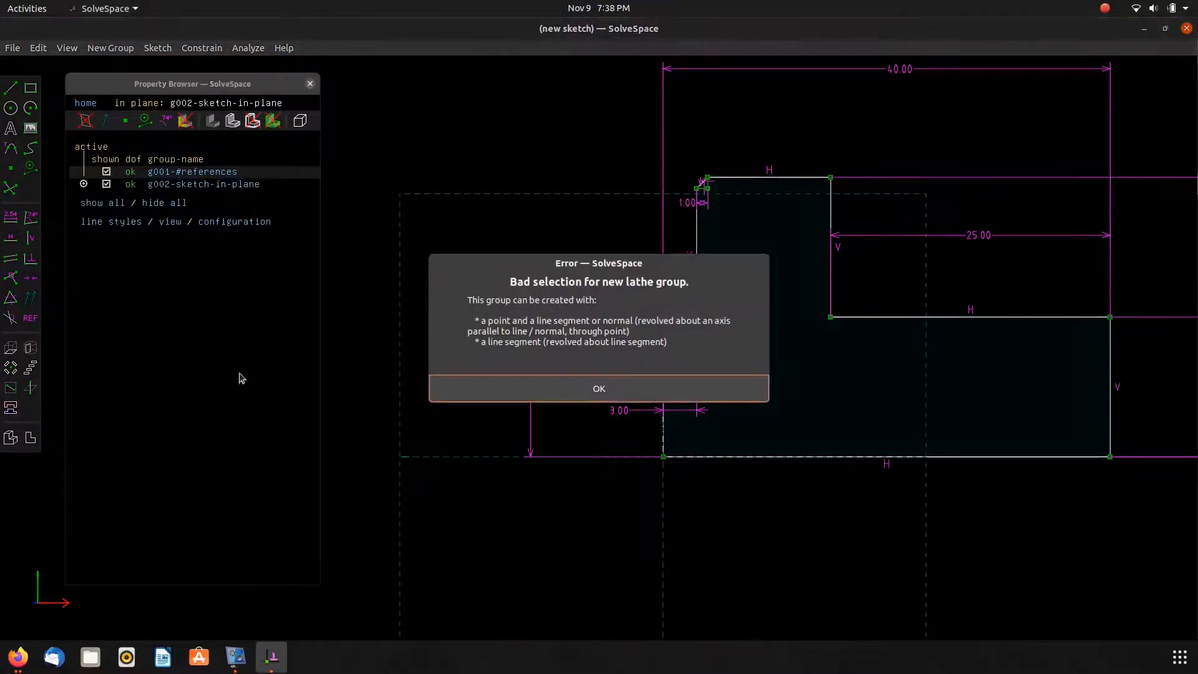
pyautogui.click(517, 390)
pyautogui.click(663, 458)
pyautogui.click(691, 462)
pyautogui.click(30, 348)
pyautogui.scroll(1, 512, 395)
pyautogui.moveTo(512, 395); pyautogui.dragTo(540, 395, button='right')
pyautogui.moveTo(541, 395); pyautogui.dragTo(657, 429, button='middle')
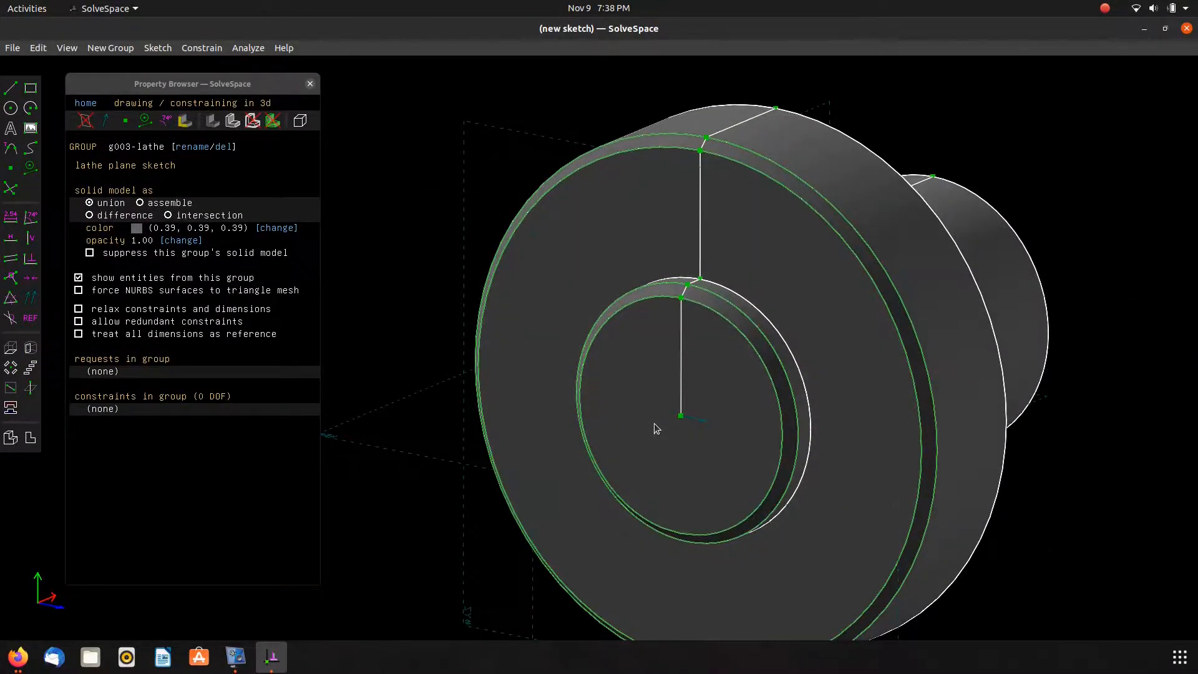
# Select the centre of the front face and start a new sketch in a workplane there.
pyautogui.scroll(-3, 654, 423)
pyautogui.moveTo(503, 466); pyautogui.dragTo(452, 385, button='middle')
pyautogui.hotkey('alt', 'Tab')
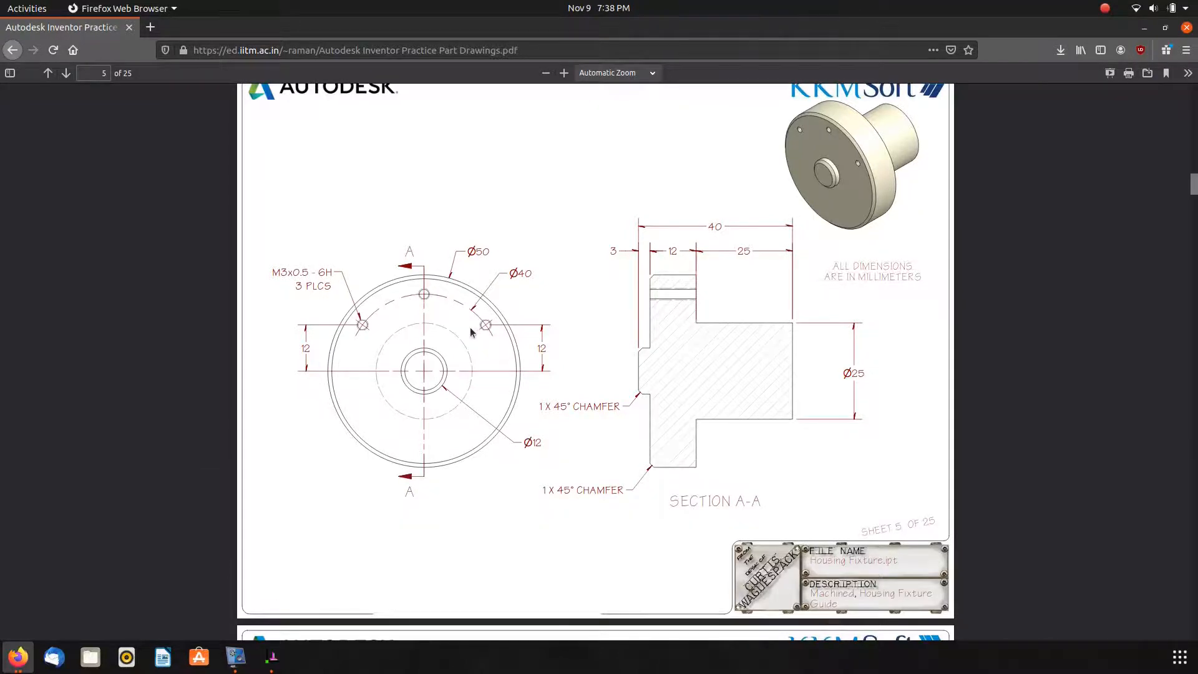
pyautogui.hotkey('alt', 'Tab')
pyautogui.scroll(3, 676, 329)
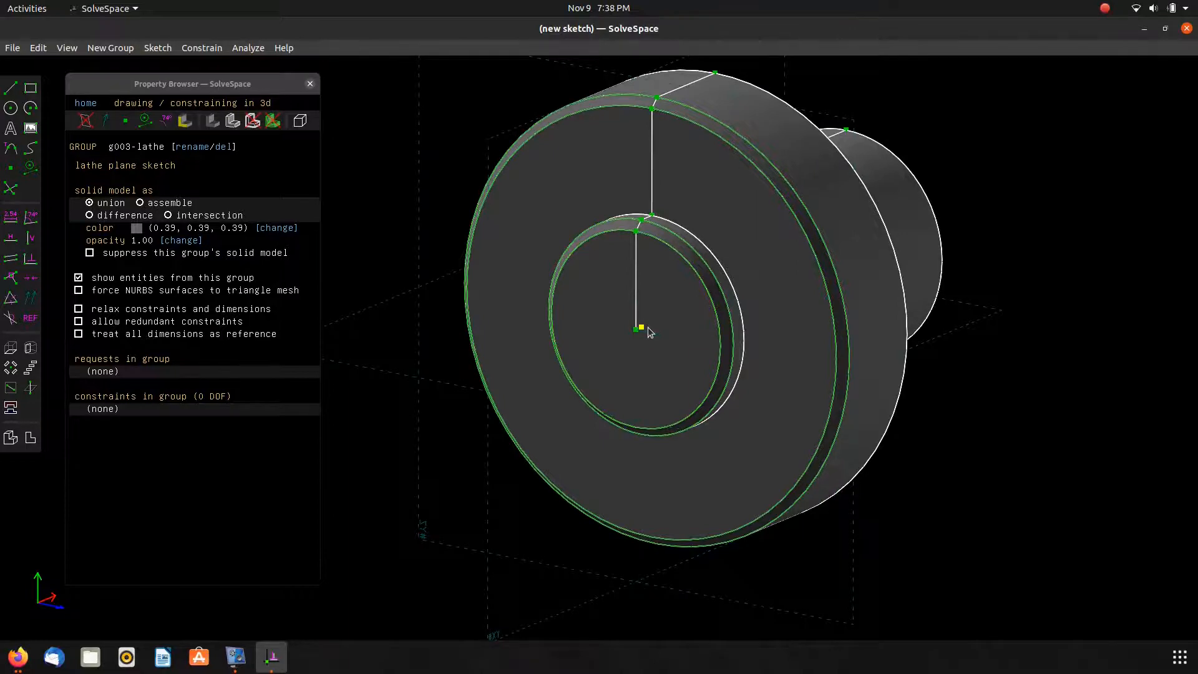
pyautogui.click(648, 327)
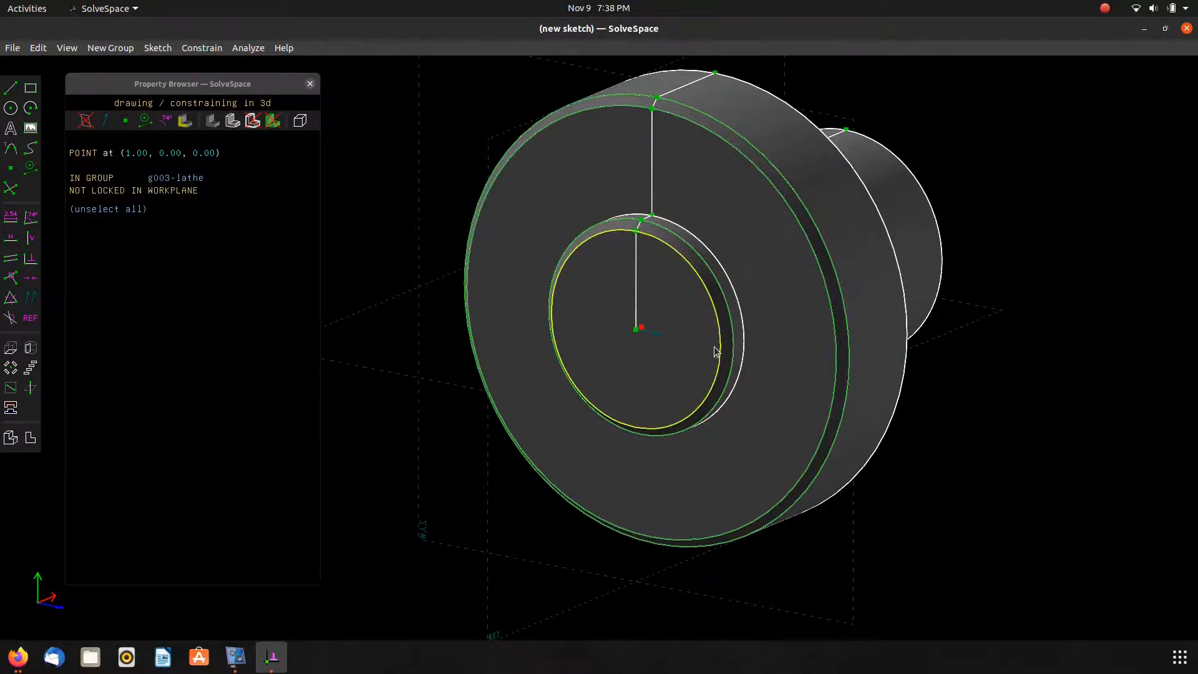
pyautogui.hotkey('shift', 'w')
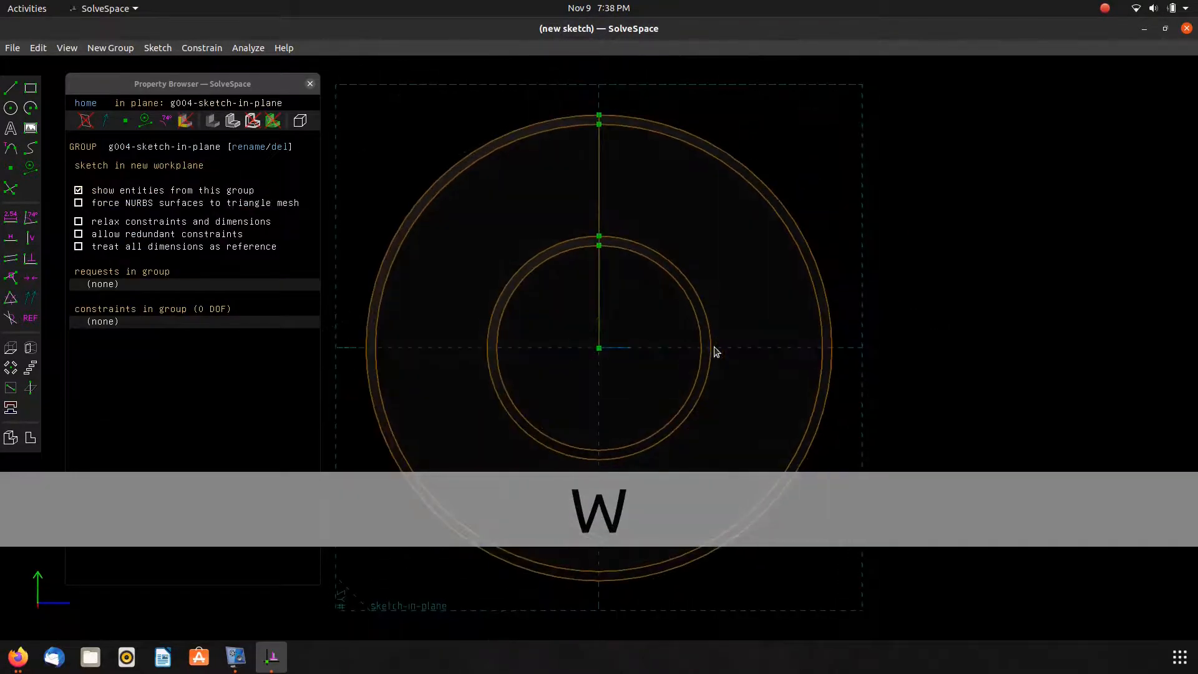
# Draw a small circle centred on the vertical radial line near the top of the face.
pyautogui.click(14, 110)
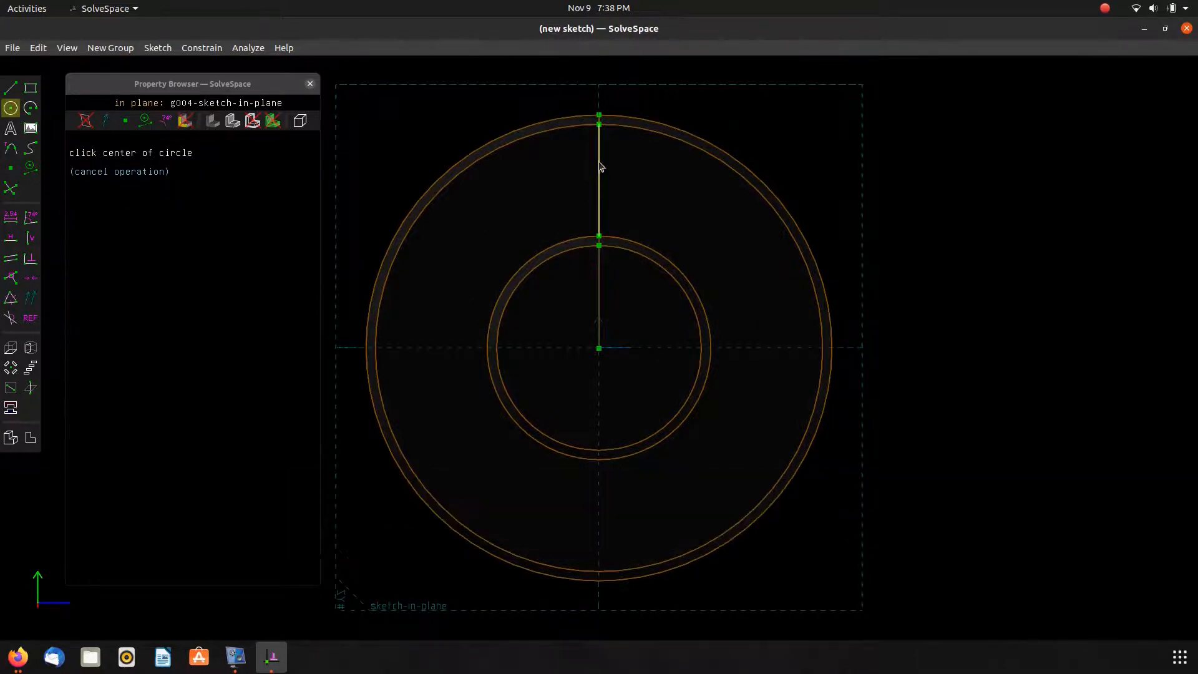
pyautogui.click(599, 163)
pyautogui.click(616, 192)
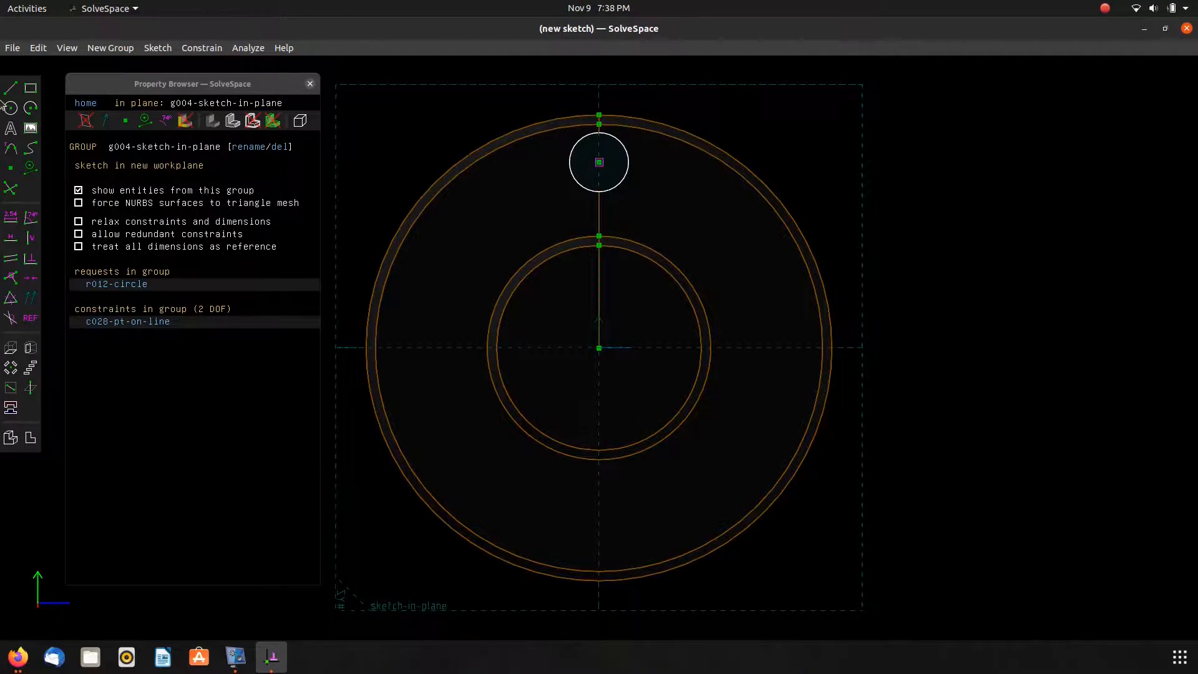
# Draw a circle of about 39 mm diameter centred on the origin.
pyautogui.click(11, 90)
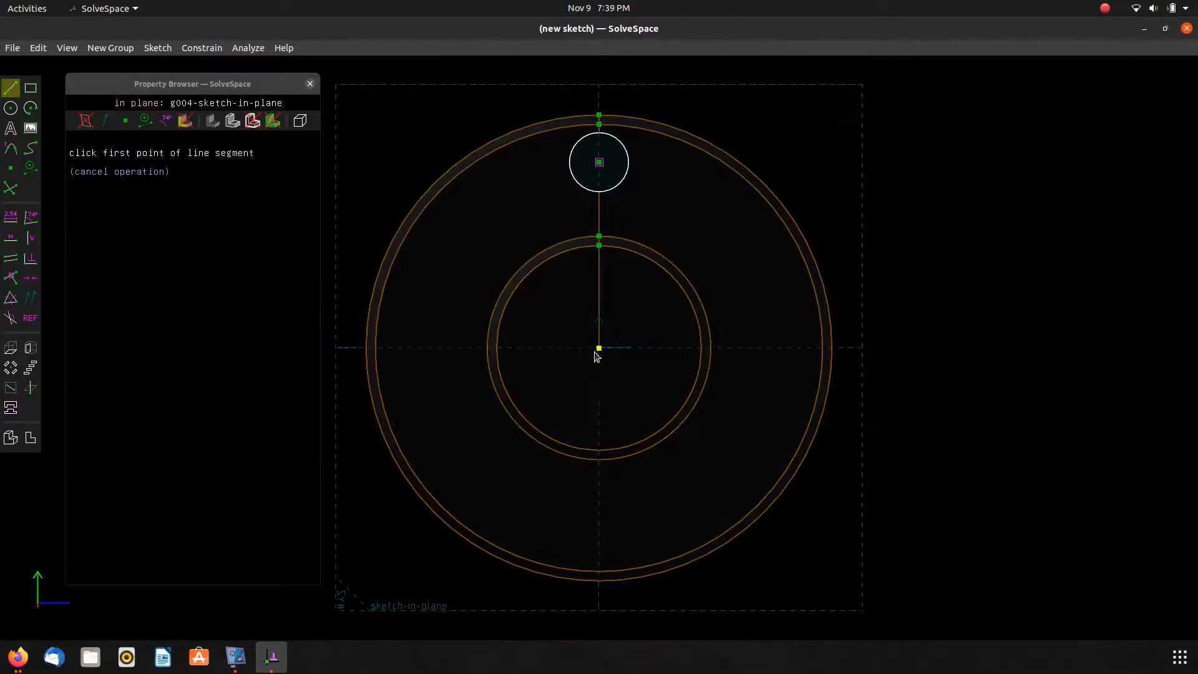
pyautogui.press('c')
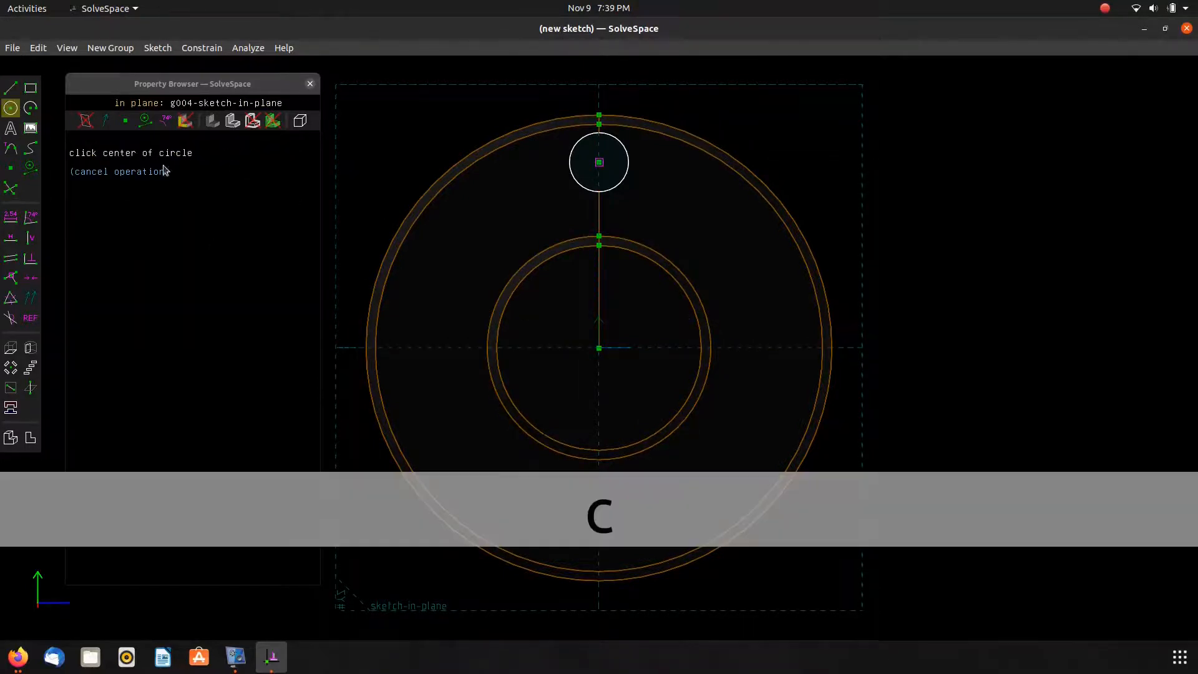
pyautogui.click(602, 355)
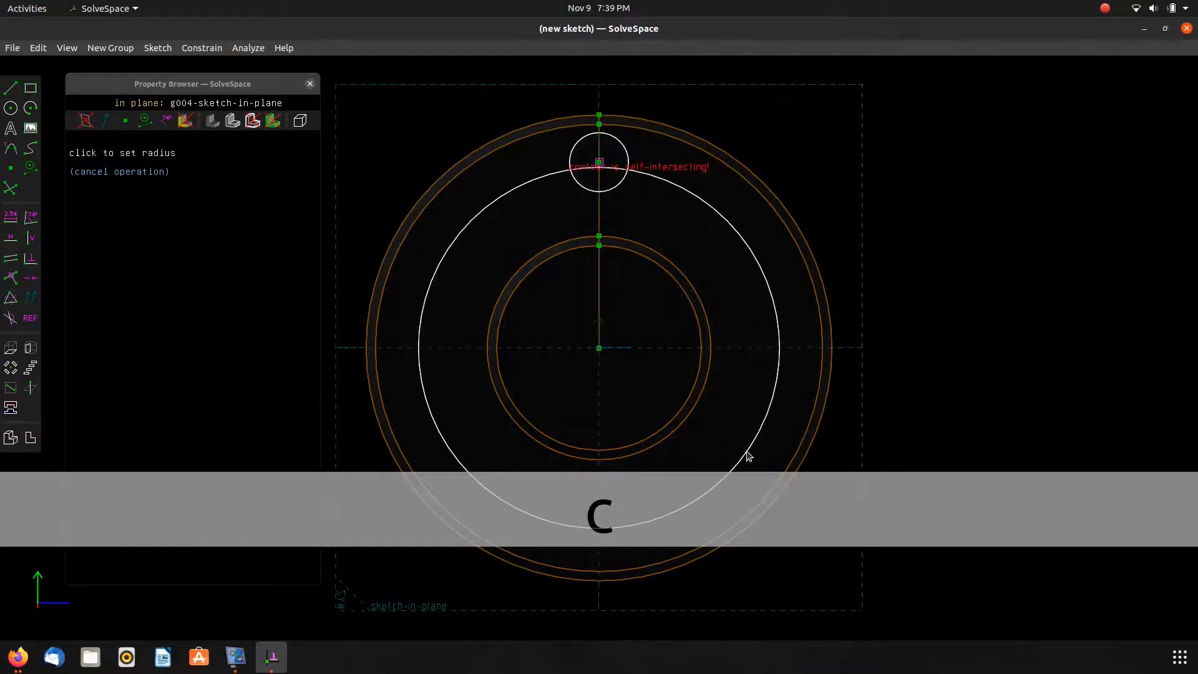
pyautogui.click(749, 456)
# Constrain the small circle's centre to lie on the larger circle.
pyautogui.click(600, 164)
pyautogui.click(544, 180)
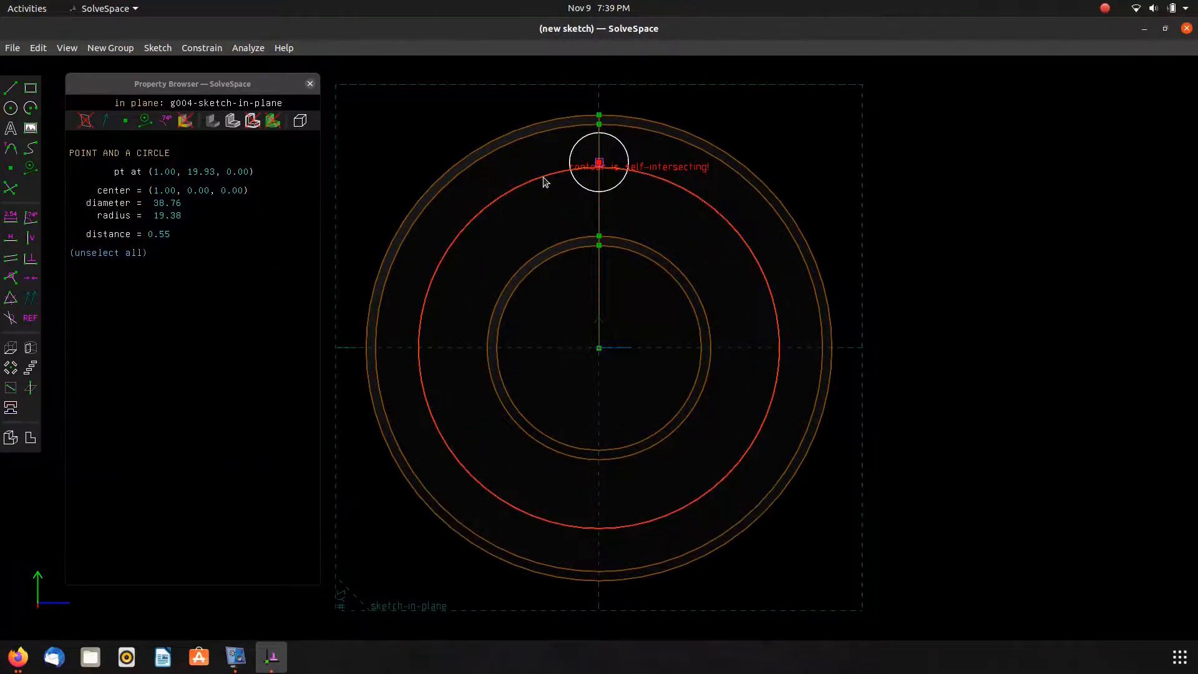
pyautogui.press('o')
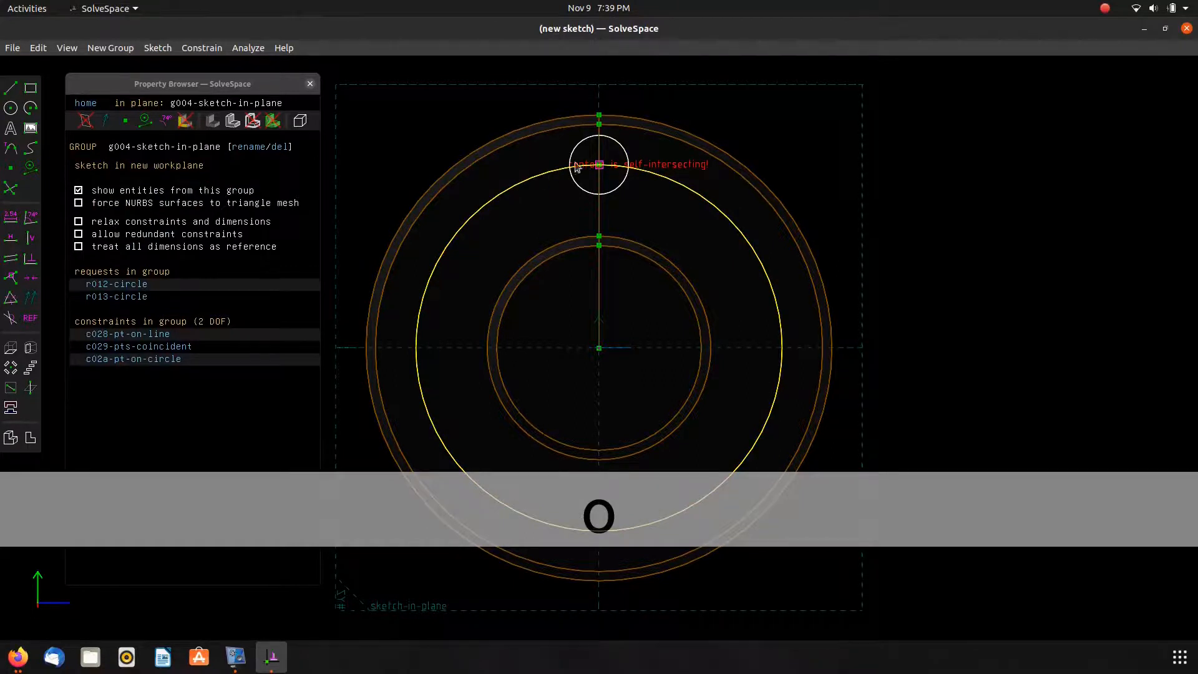
# Make the larger circle construction geometry and set its diameter to 40 mm.
pyautogui.click(532, 180)
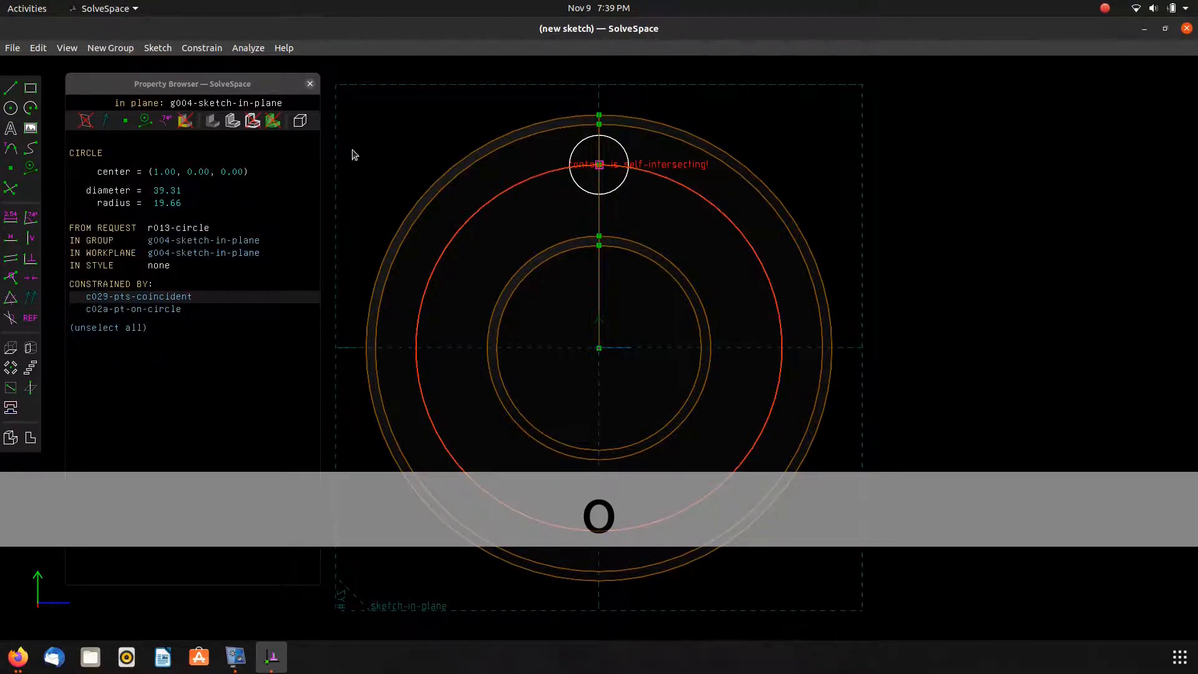
pyautogui.press('g')
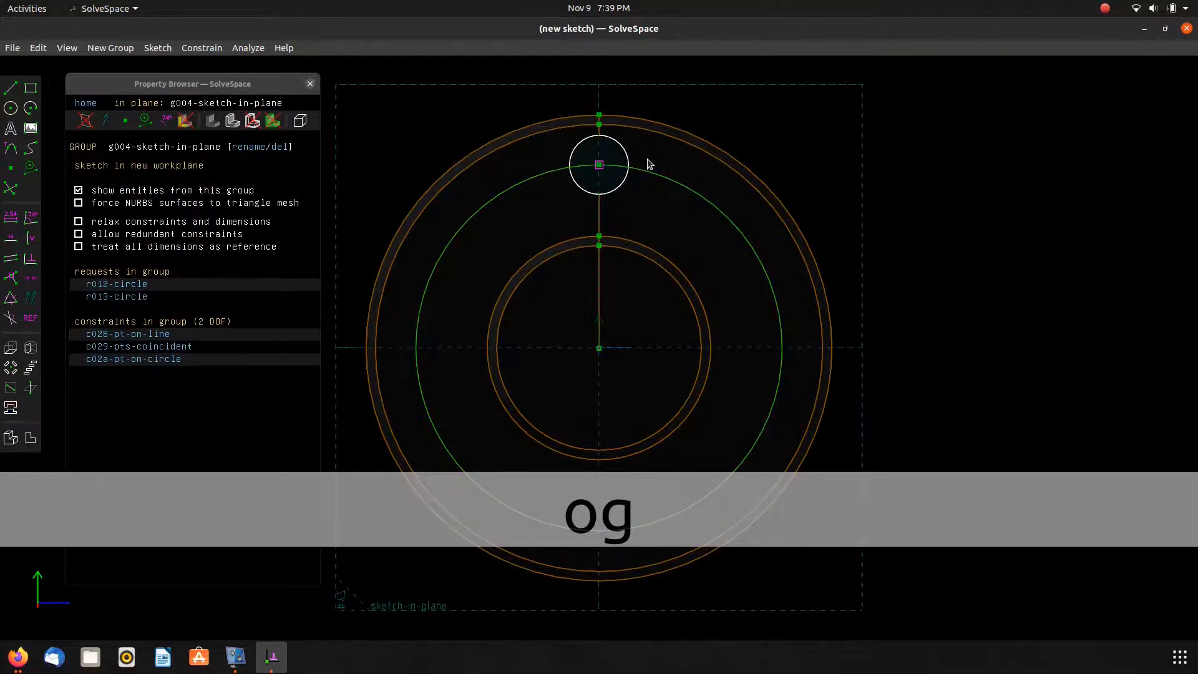
pyautogui.click(689, 192)
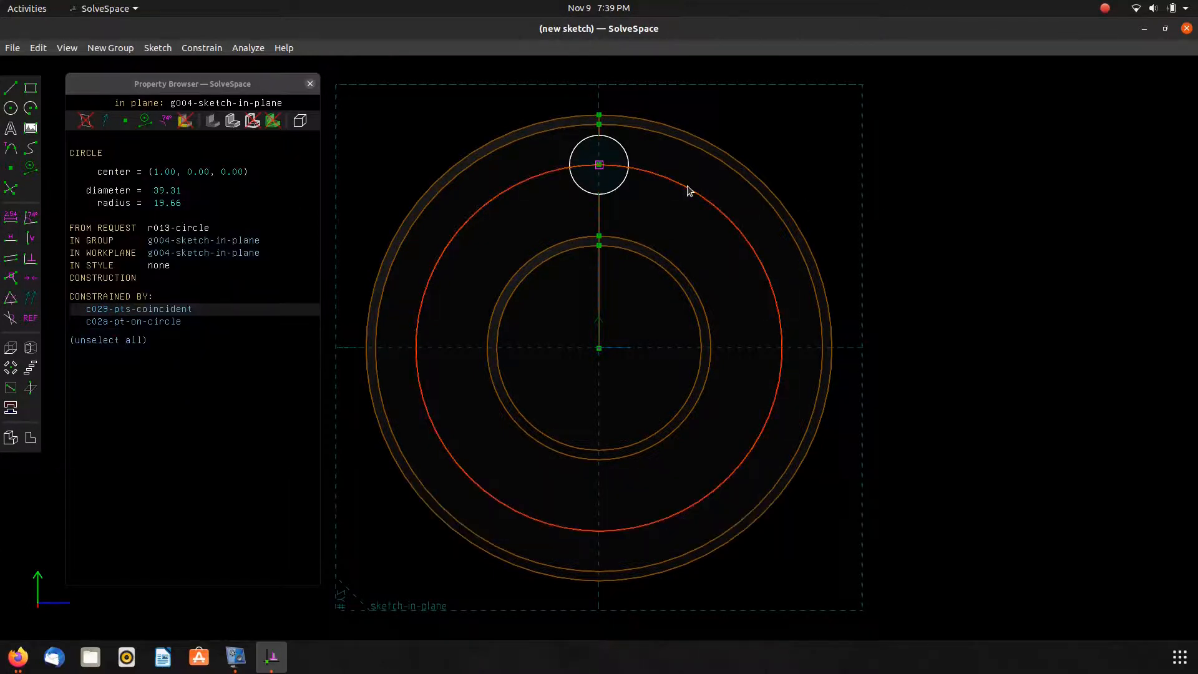
pyautogui.press('d')
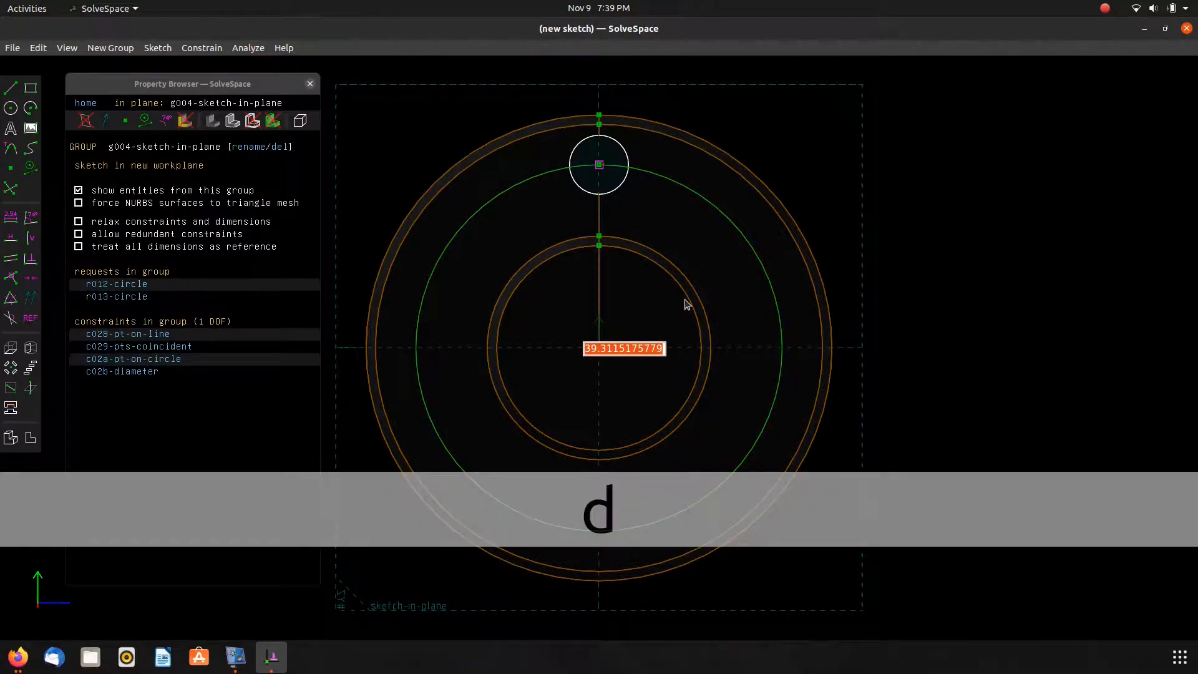
pyautogui.write('40')
pyautogui.press('Return')
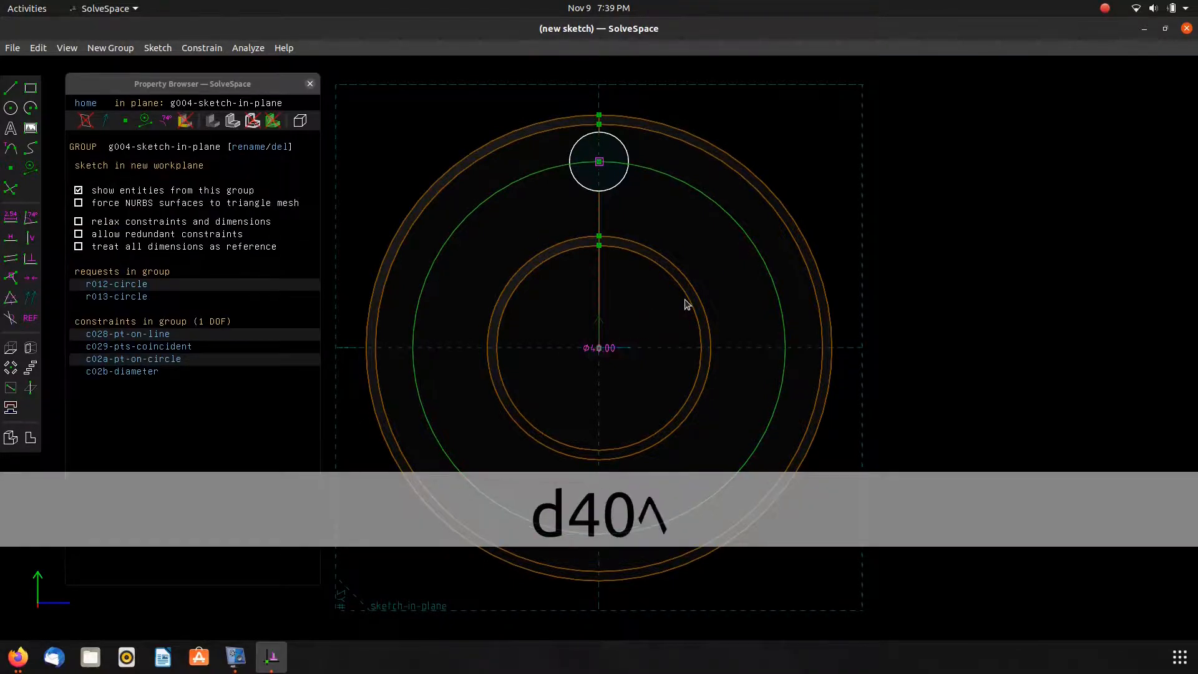
# Move the 40 mm diameter label clear of the part after checking the drawing.
pyautogui.hotkey('alt', 'Tab')
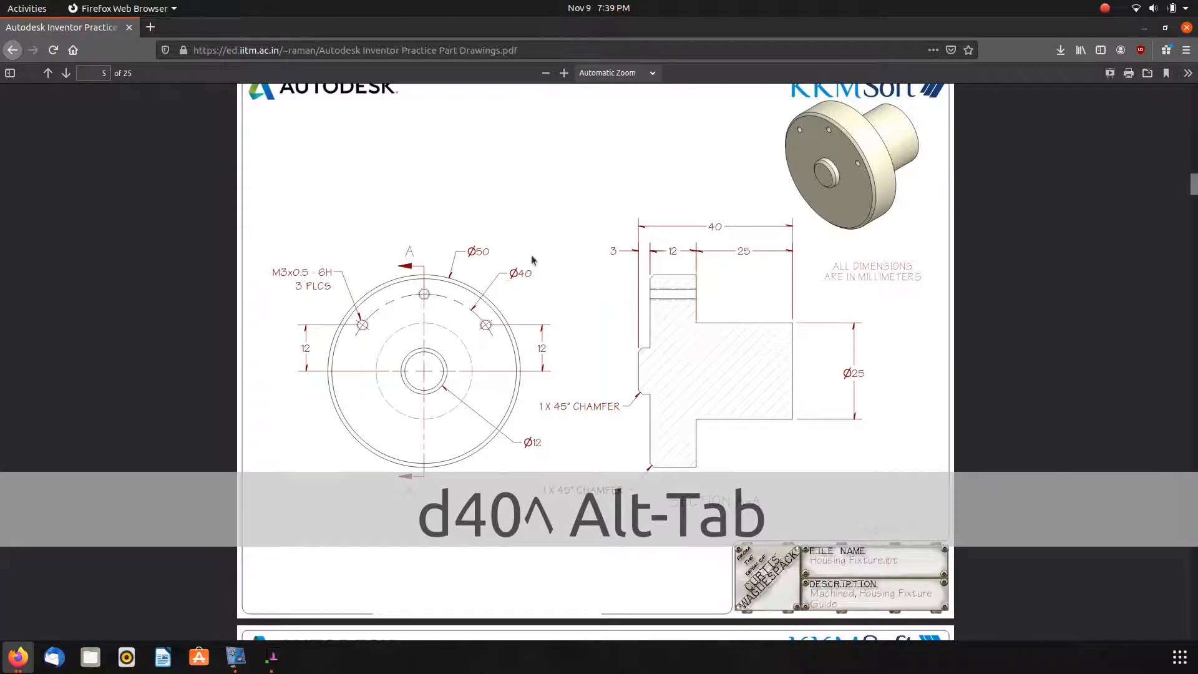
pyautogui.moveTo(530, 278); pyautogui.dragTo(527, 274)
pyautogui.hotkey('alt', 'Tab')
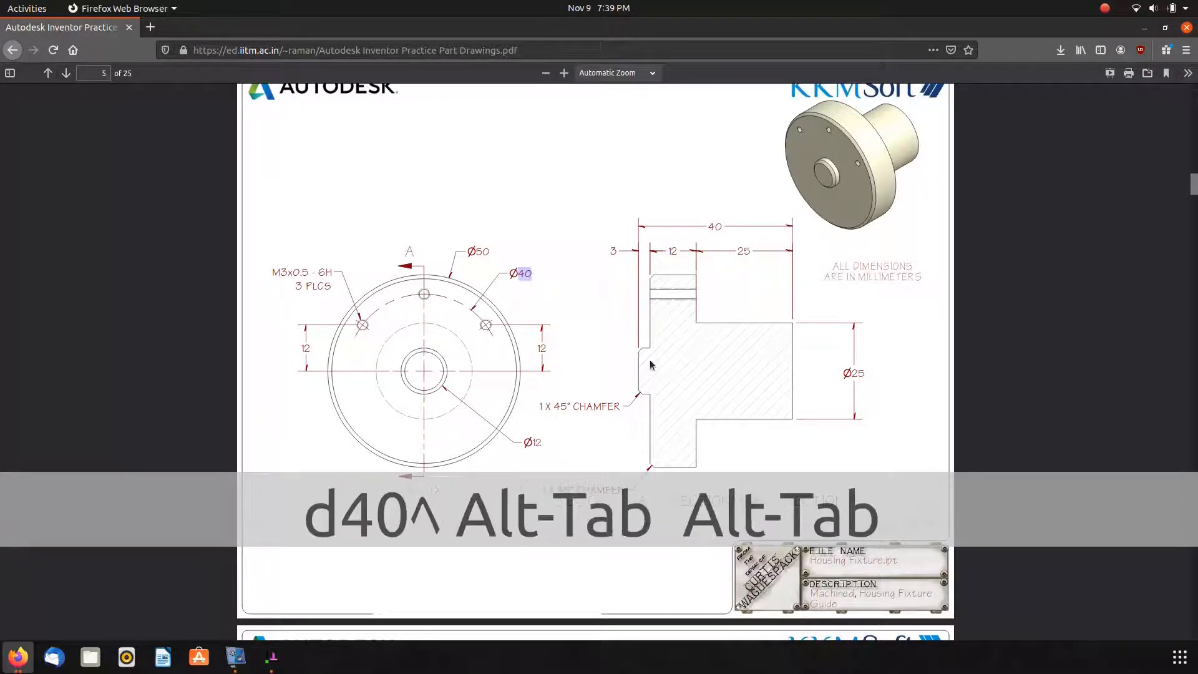
pyautogui.moveTo(779, 165); pyautogui.dragTo(823, 86)
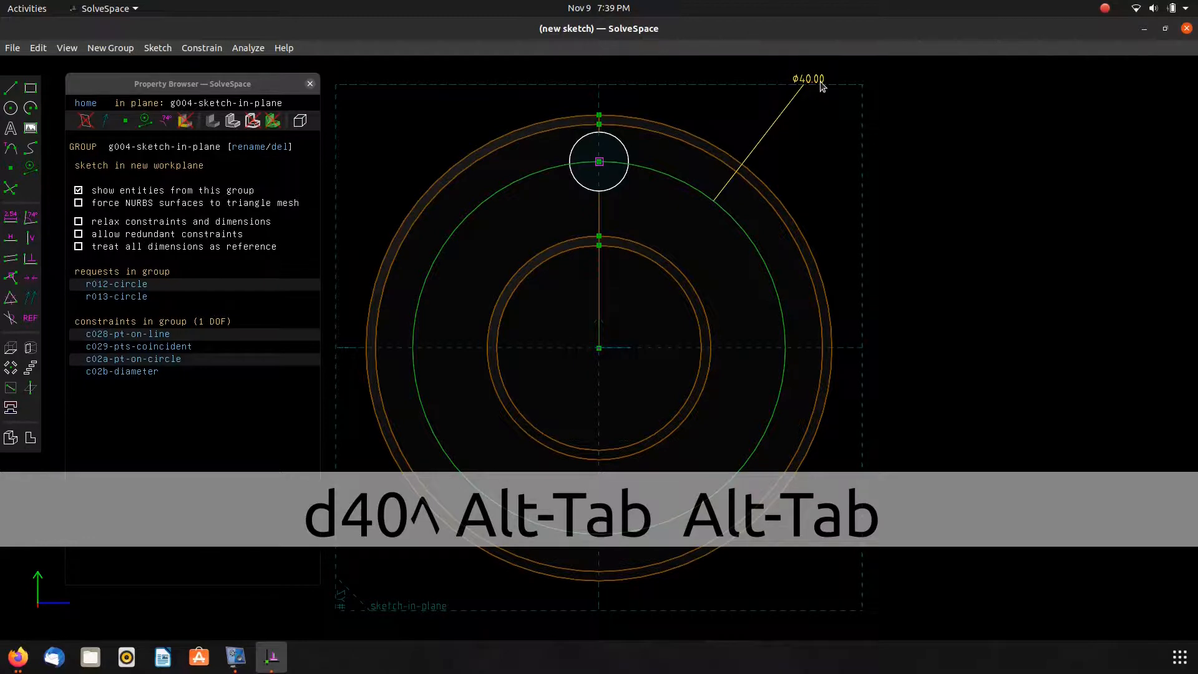
# Set the small hole circle's diameter to 3 mm and place its label above the part.
pyautogui.click(627, 151)
pyautogui.write('d')
pyautogui.write('3.0')
pyautogui.press('Return')
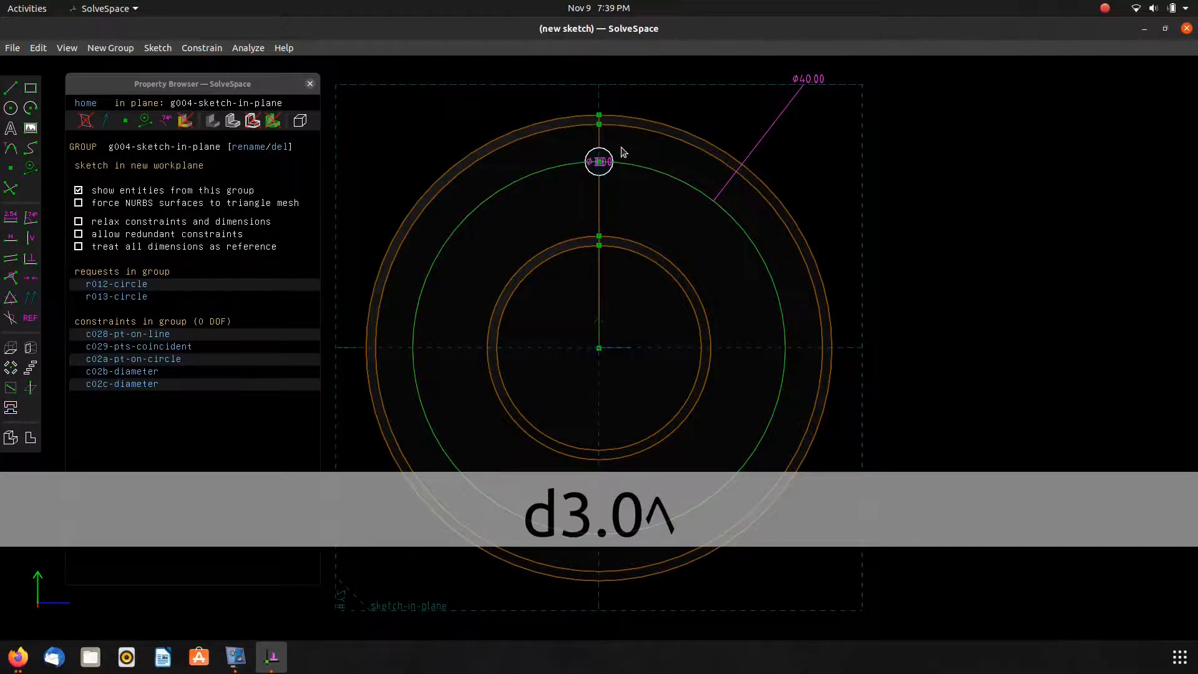
pyautogui.moveTo(615, 163); pyautogui.dragTo(673, 77)
pyautogui.hotkey('alt', 'Tab')
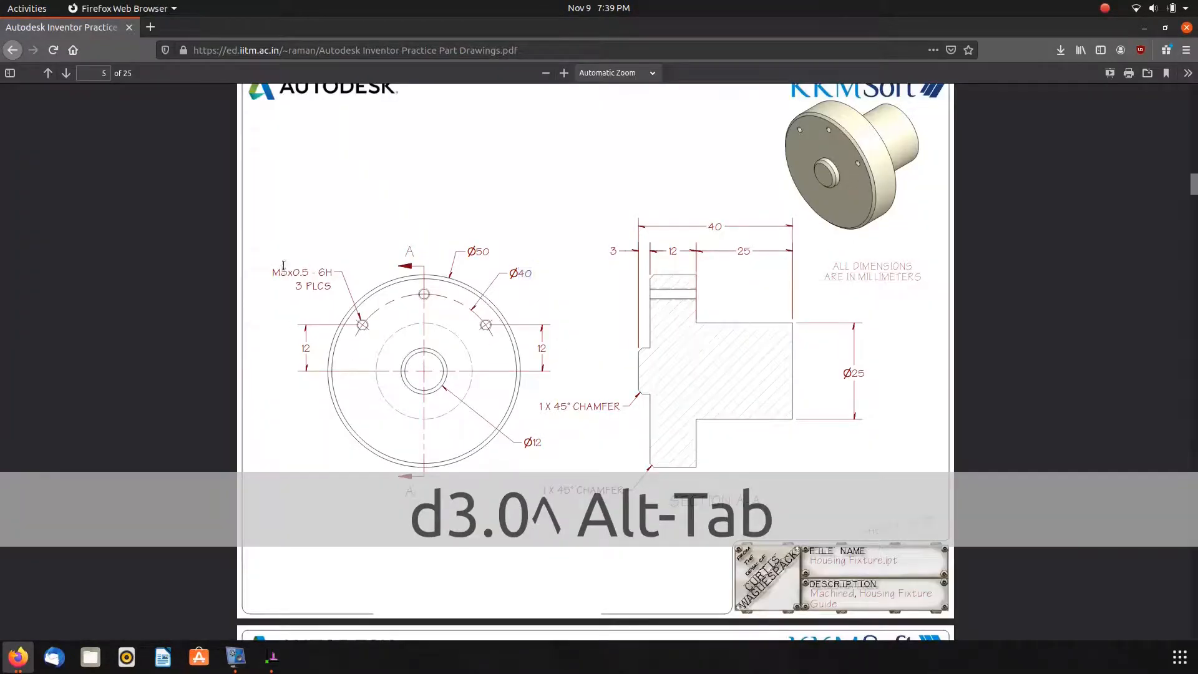
pyautogui.moveTo(283, 269); pyautogui.dragTo(306, 273)
pyautogui.click(635, 331)
pyautogui.hotkey('alt', 'Tab')
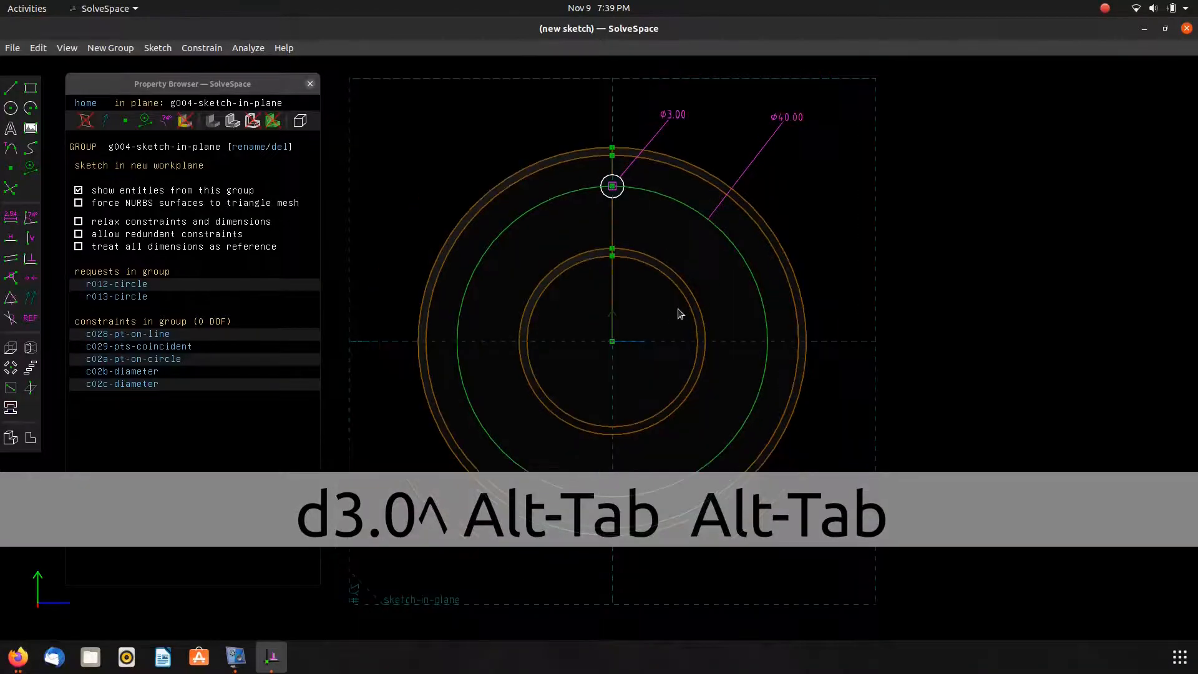
# Pattern the hole sketch around the origin point with a two-sided rotate group of 3 copies.
pyautogui.scroll(-1, 680, 314)
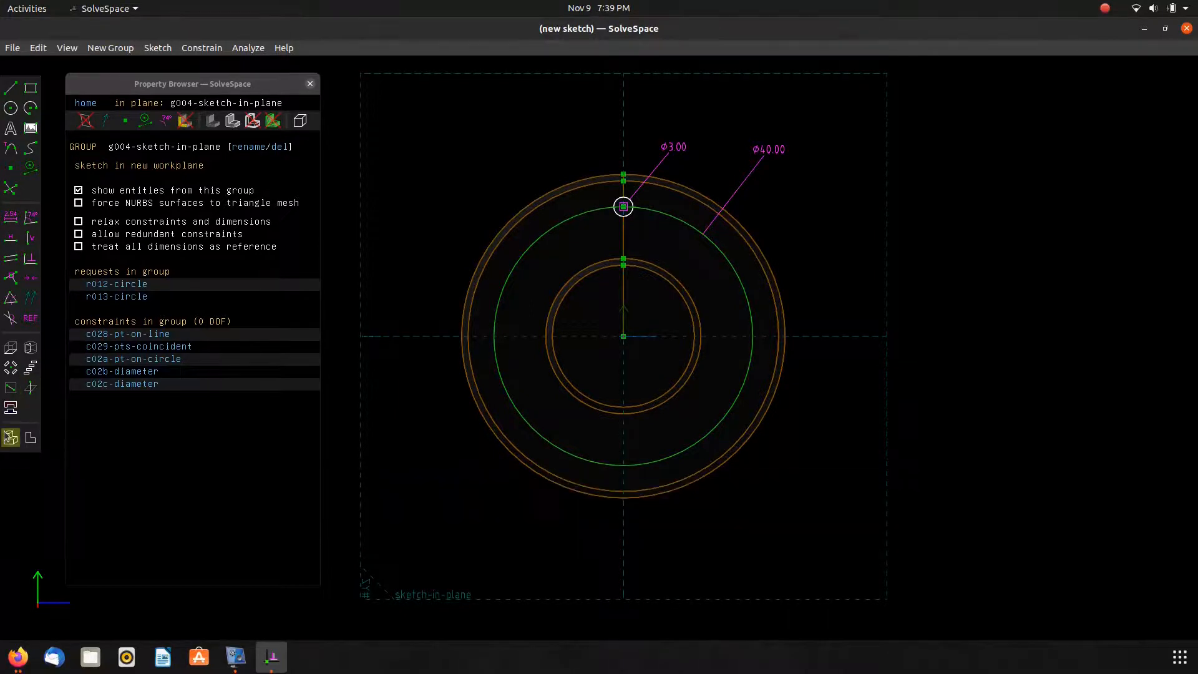
pyautogui.click(11, 368)
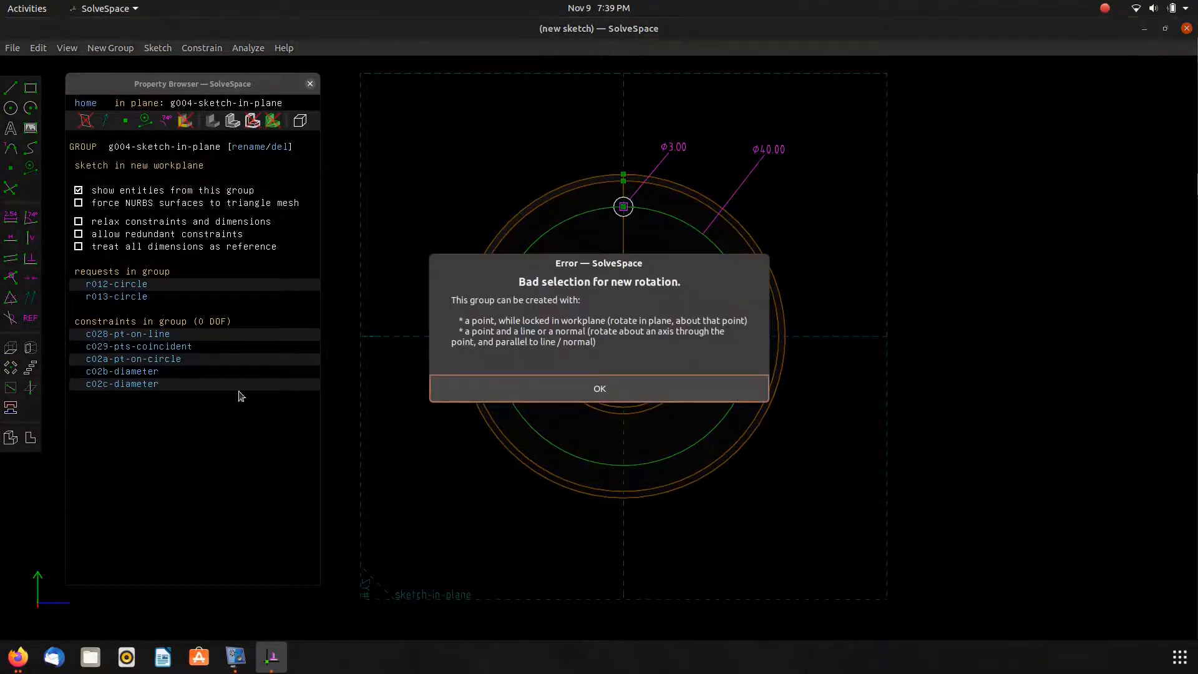
pyautogui.click(575, 385)
pyautogui.click(624, 336)
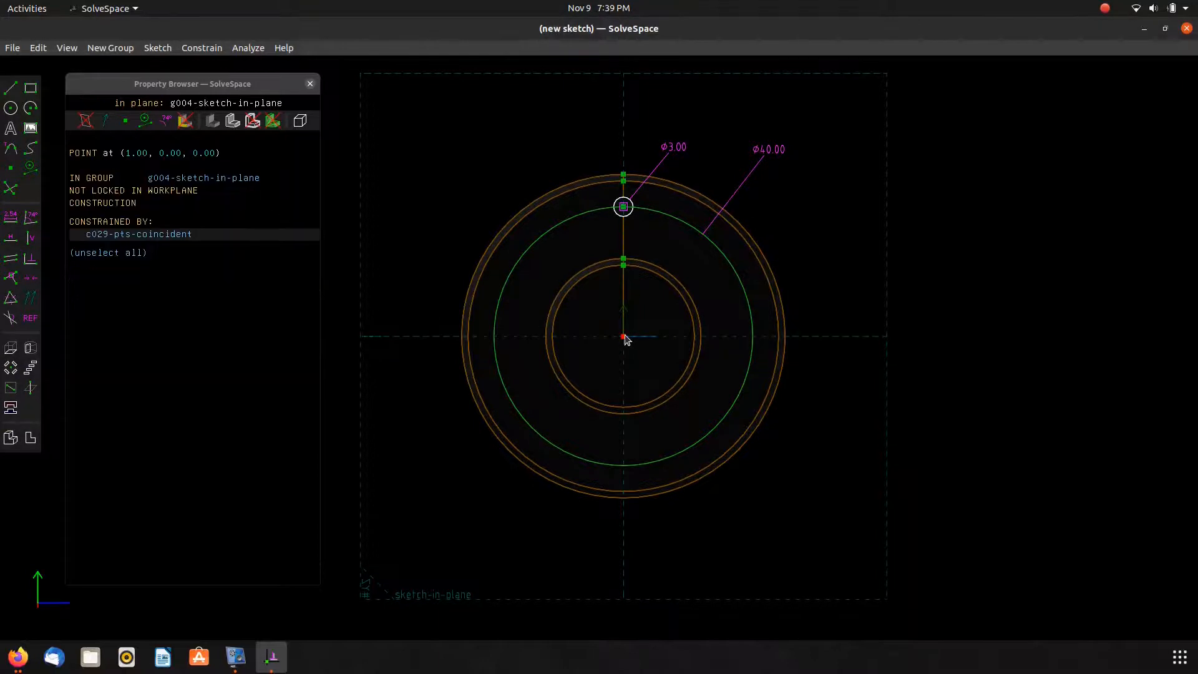
pyautogui.click(12, 368)
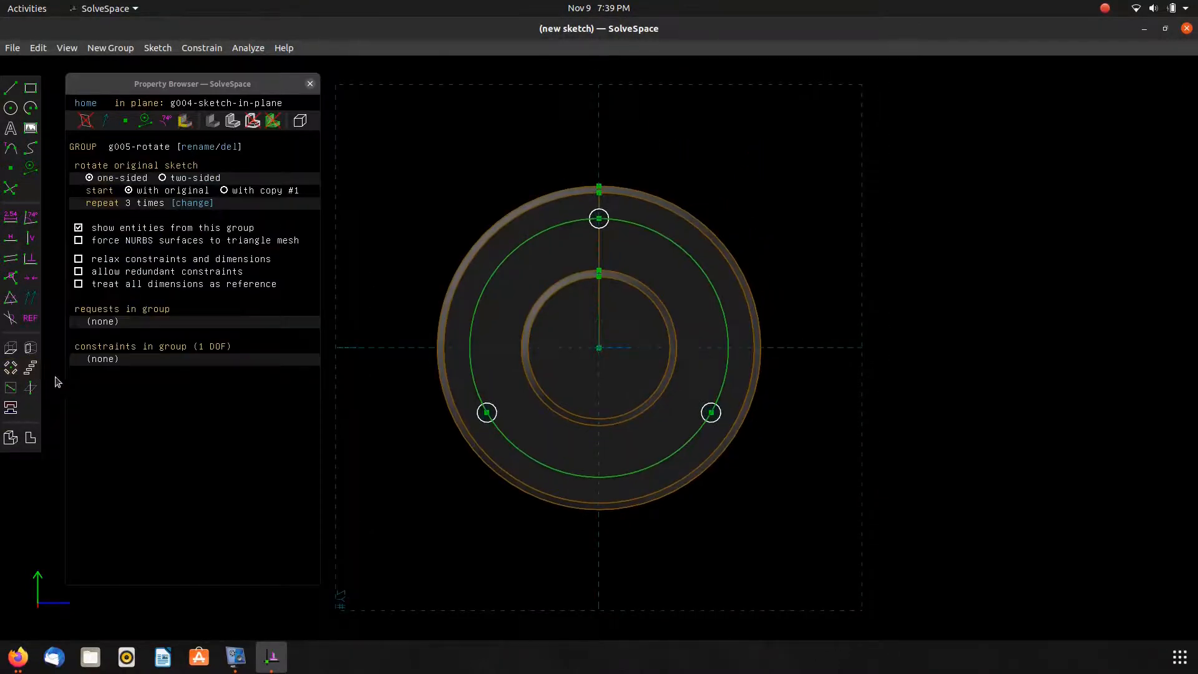
pyautogui.click(181, 179)
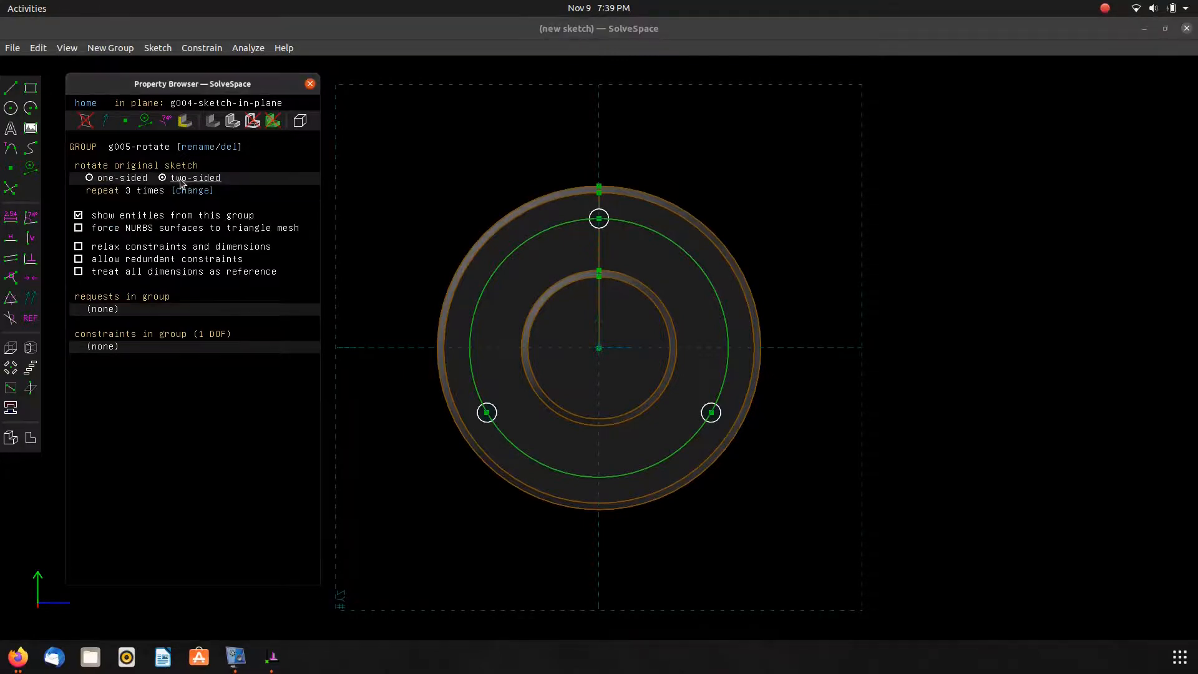
# Swing the patterned holes upward and fix the left hole 12 mm above the horizontal axis.
pyautogui.moveTo(712, 413); pyautogui.dragTo(693, 273)
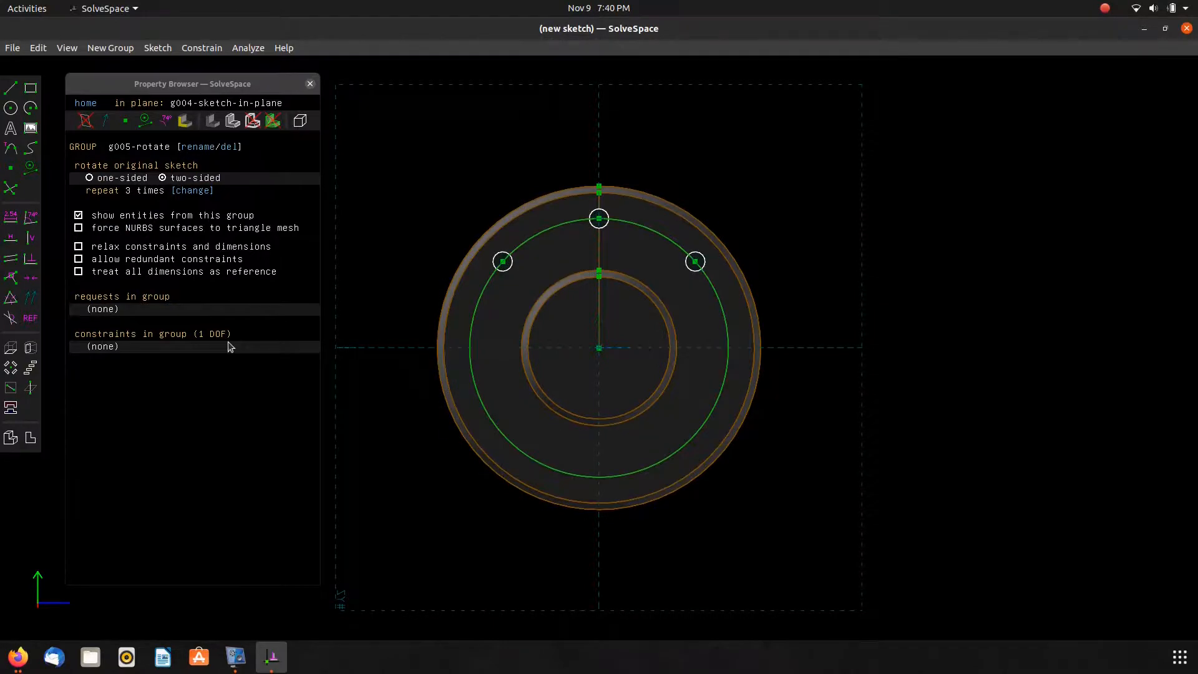
pyautogui.scroll(-3, 486, 304)
pyautogui.scroll(4, 485, 303)
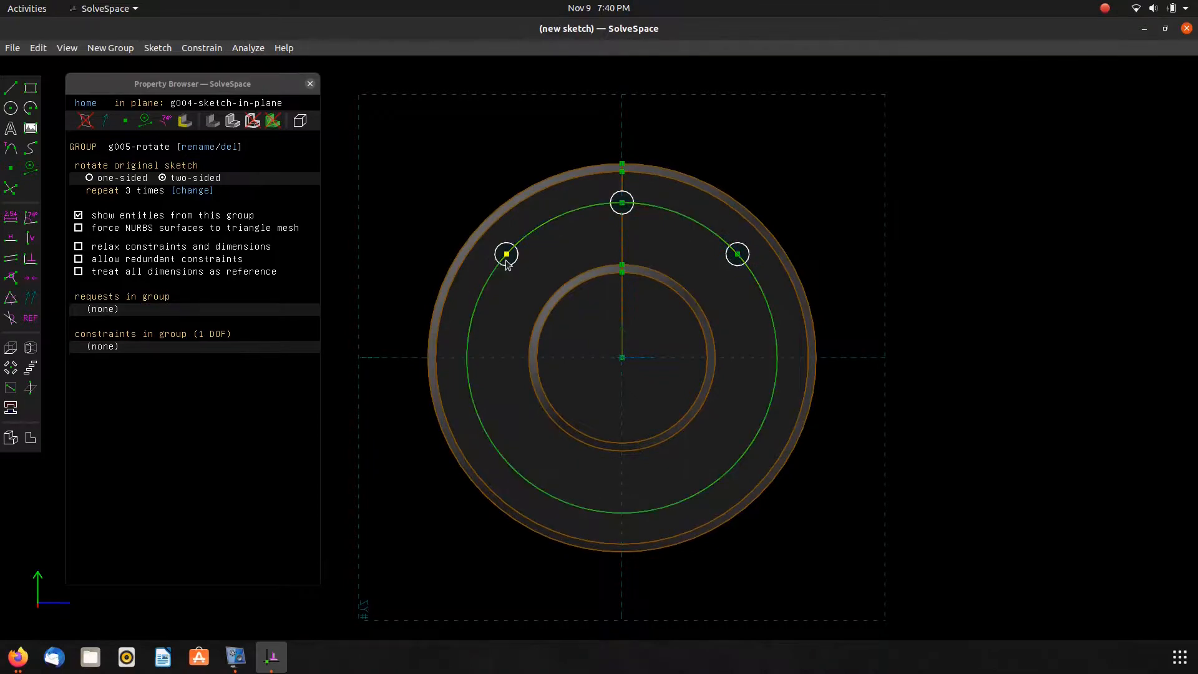
pyautogui.hotkey('alt', 'Tab')
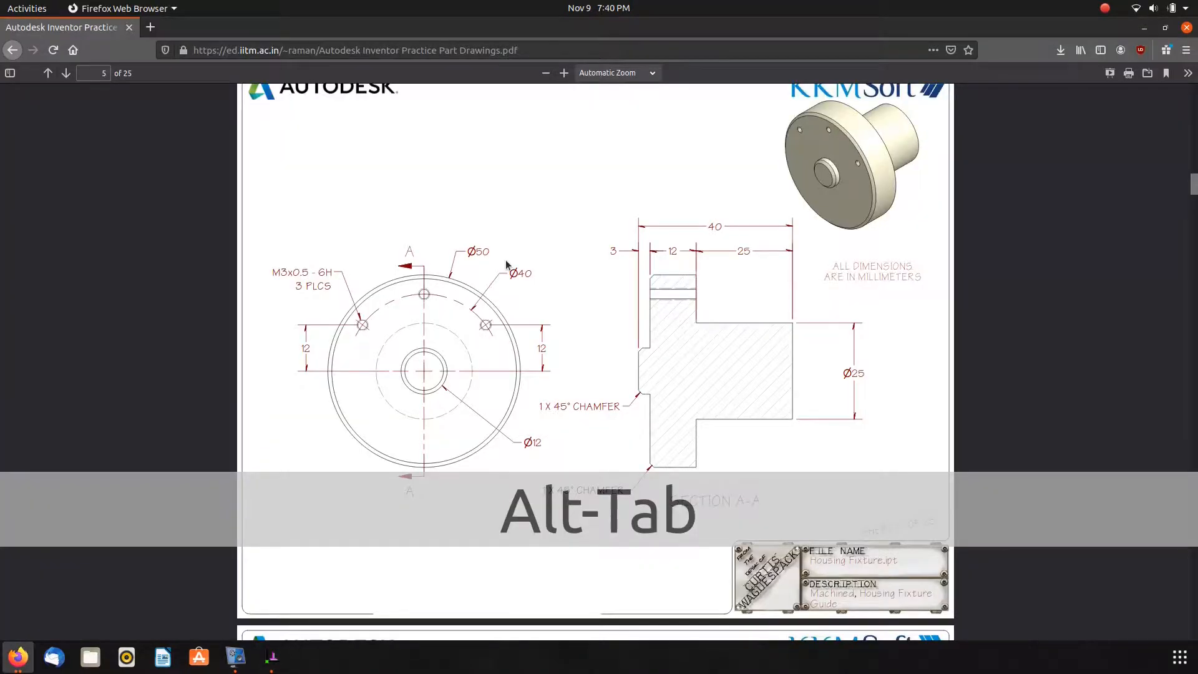
pyautogui.hotkey('alt', 'Tab')
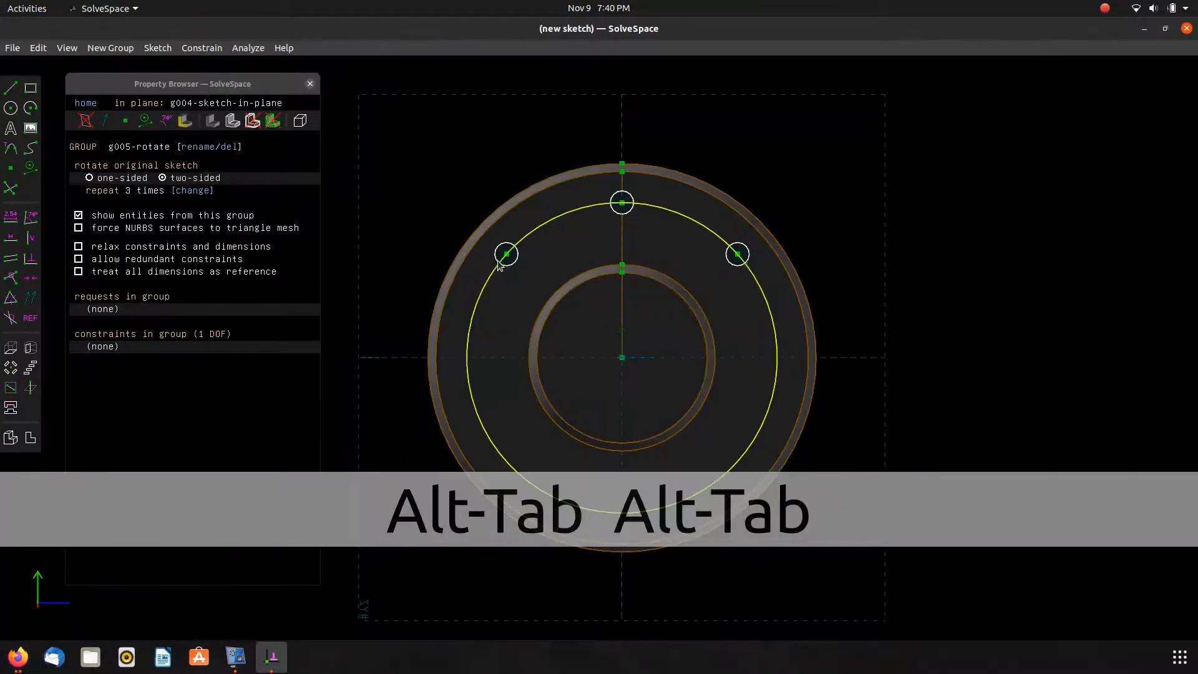
pyautogui.click(484, 357)
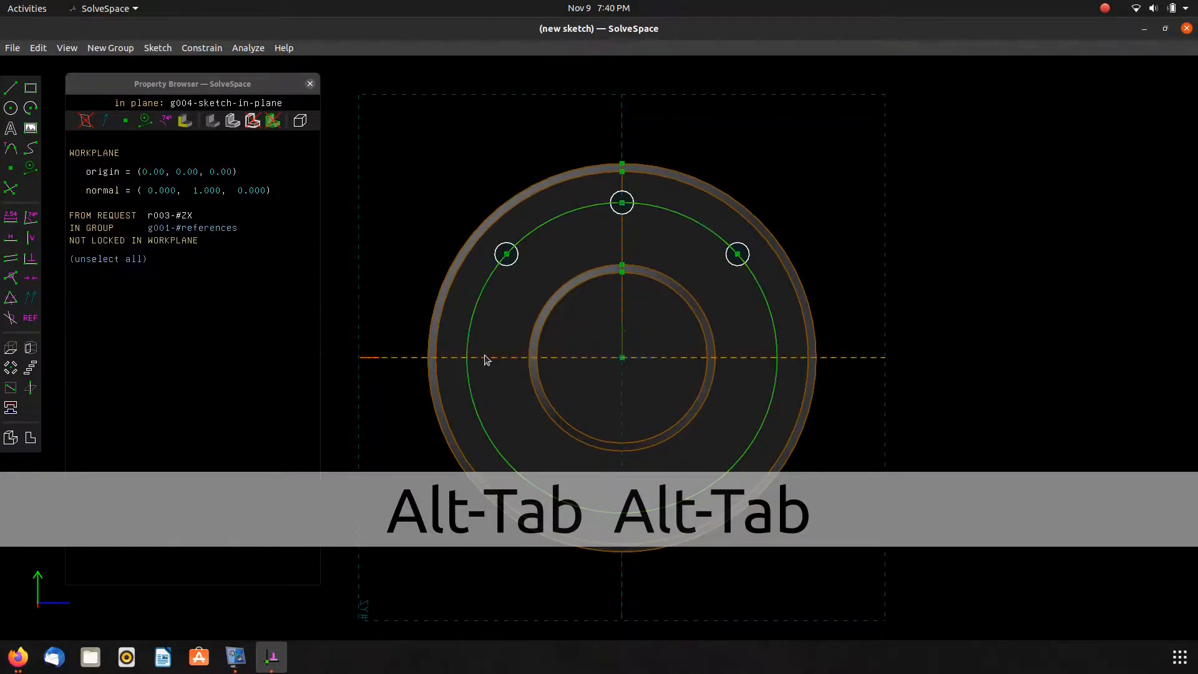
pyautogui.click(507, 255)
pyautogui.press('d')
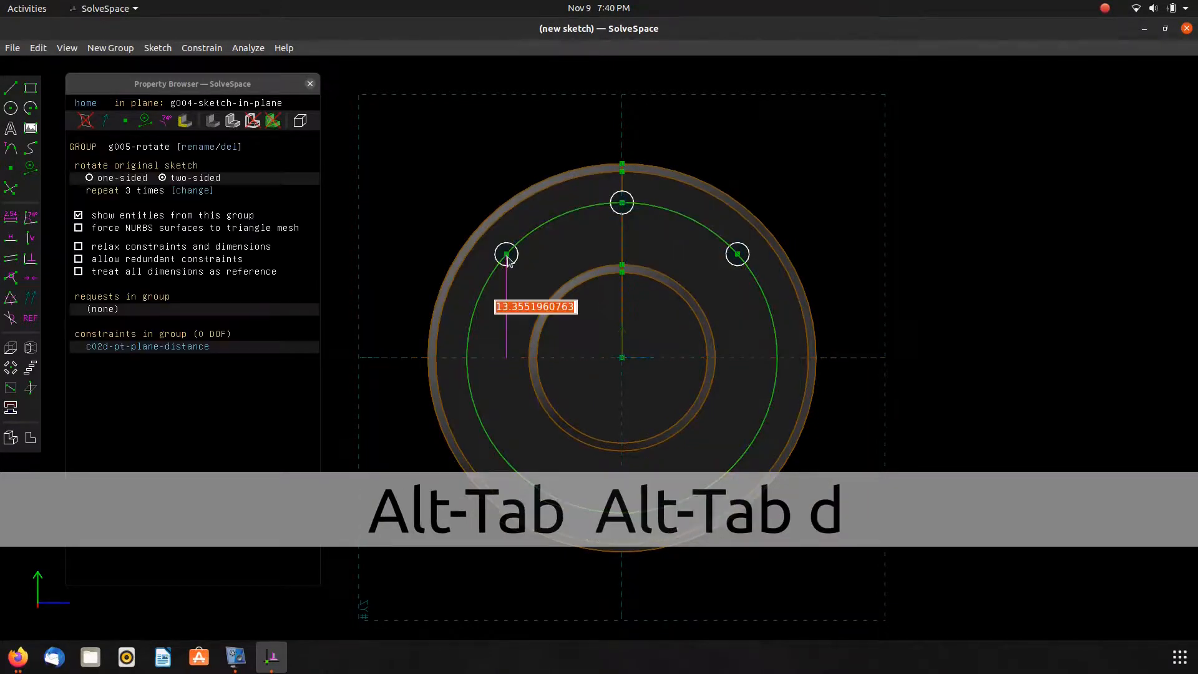
pyautogui.write('.0')
pyautogui.press('Return')
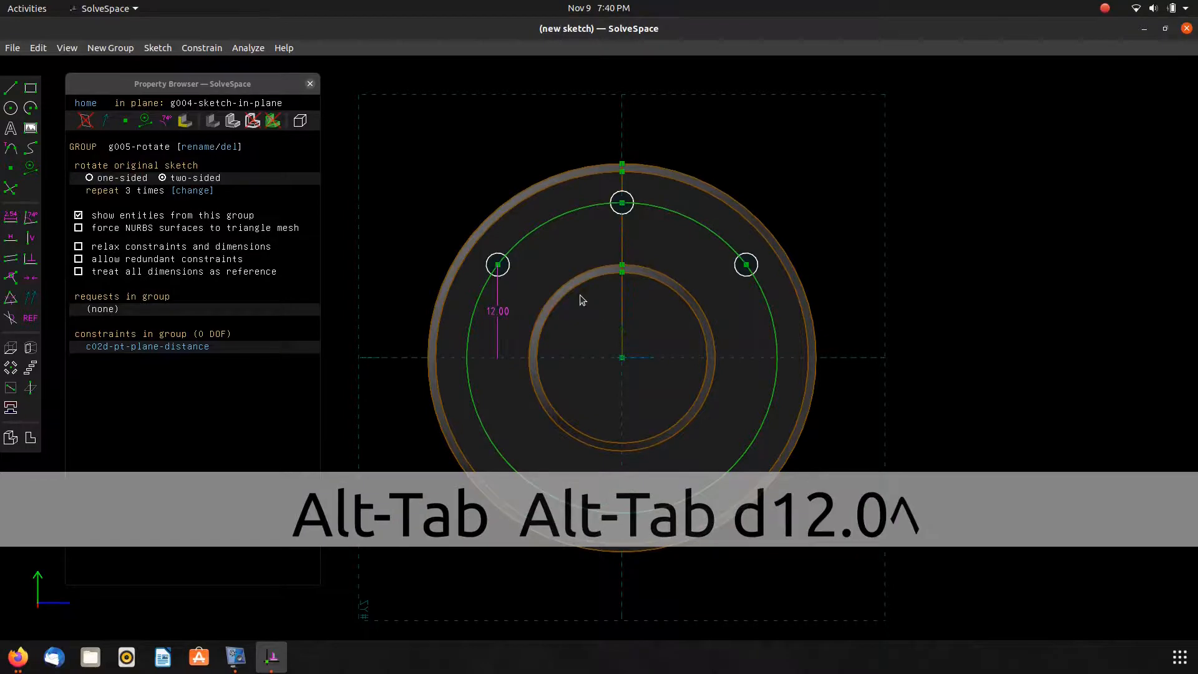
pyautogui.moveTo(503, 318); pyautogui.dragTo(404, 308)
# Extrude the hole pattern sketch as a difference cut.
pyautogui.hotkey('alt', 'Tab')
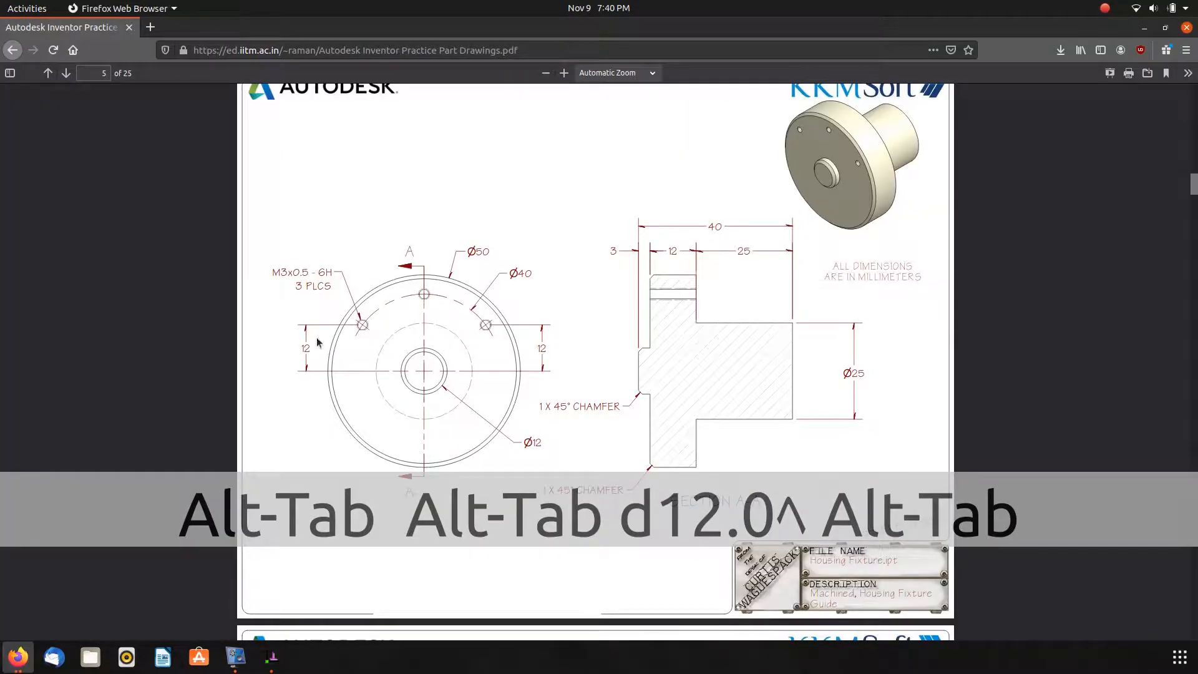
pyautogui.hotkey('alt', 'Tab')
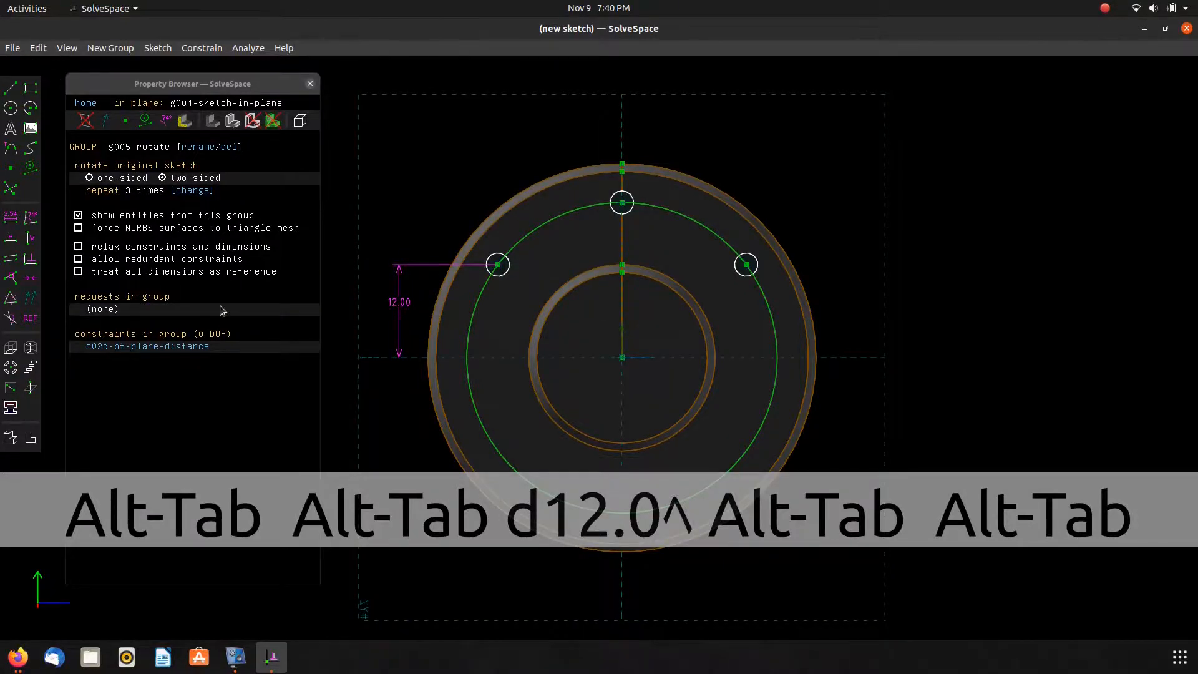
pyautogui.click(11, 348)
pyautogui.moveTo(443, 359); pyautogui.dragTo(510, 391, button='middle')
pyautogui.scroll(1, 511, 392)
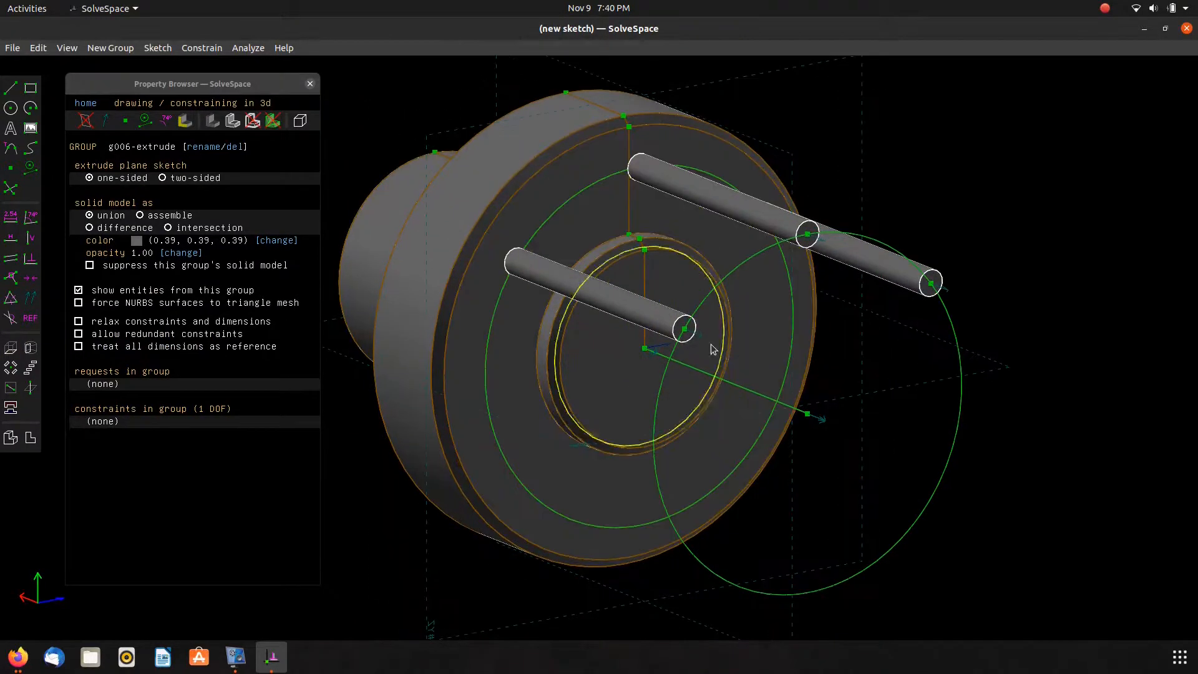
pyautogui.click(116, 228)
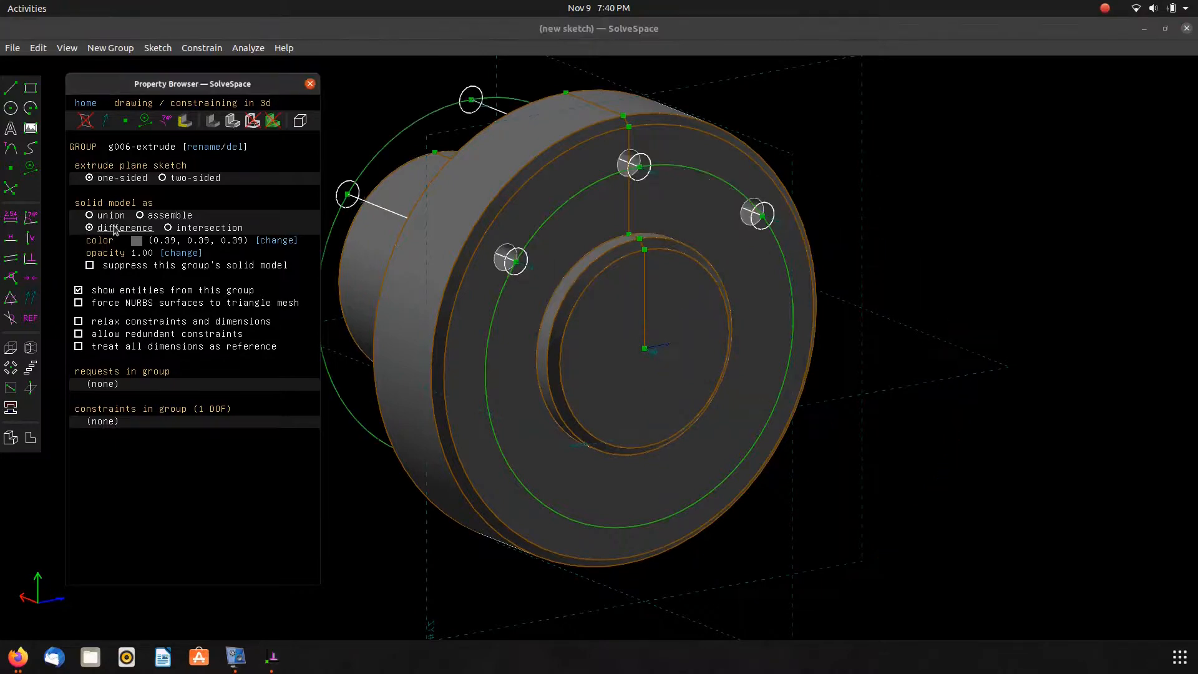
# Constrain the extrusion's end point to lie on the flange's back face.
pyautogui.click(347, 199)
pyautogui.moveTo(375, 292); pyautogui.dragTo(594, 311, button='middle')
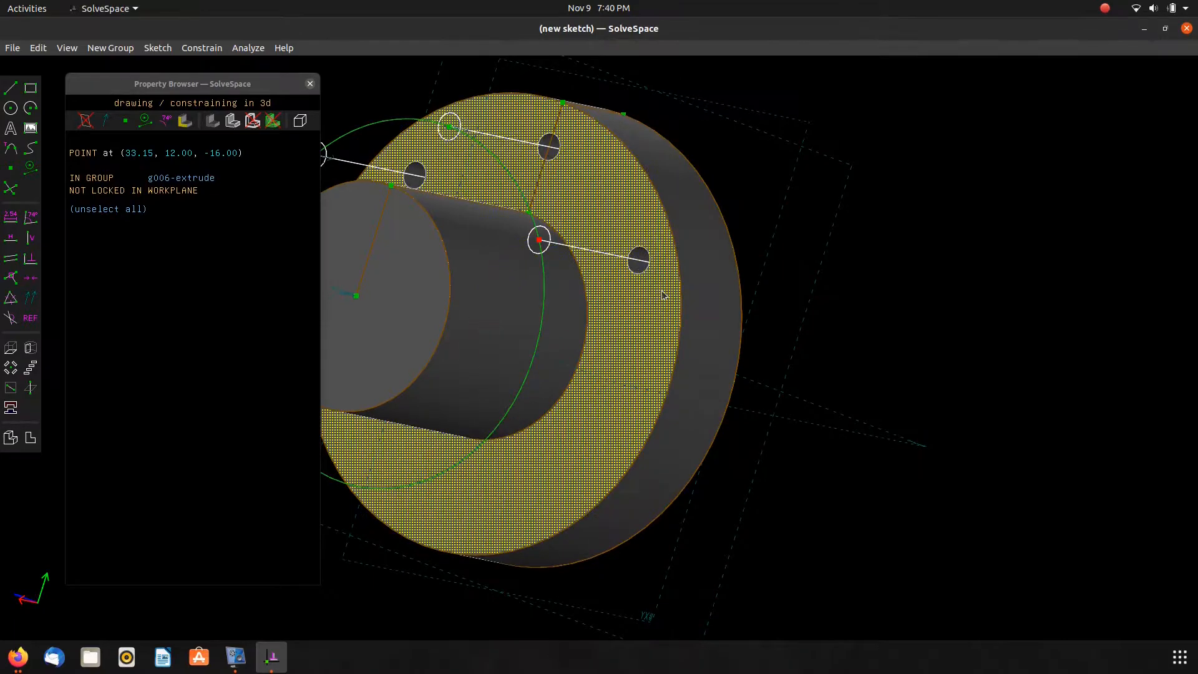
pyautogui.click(657, 237)
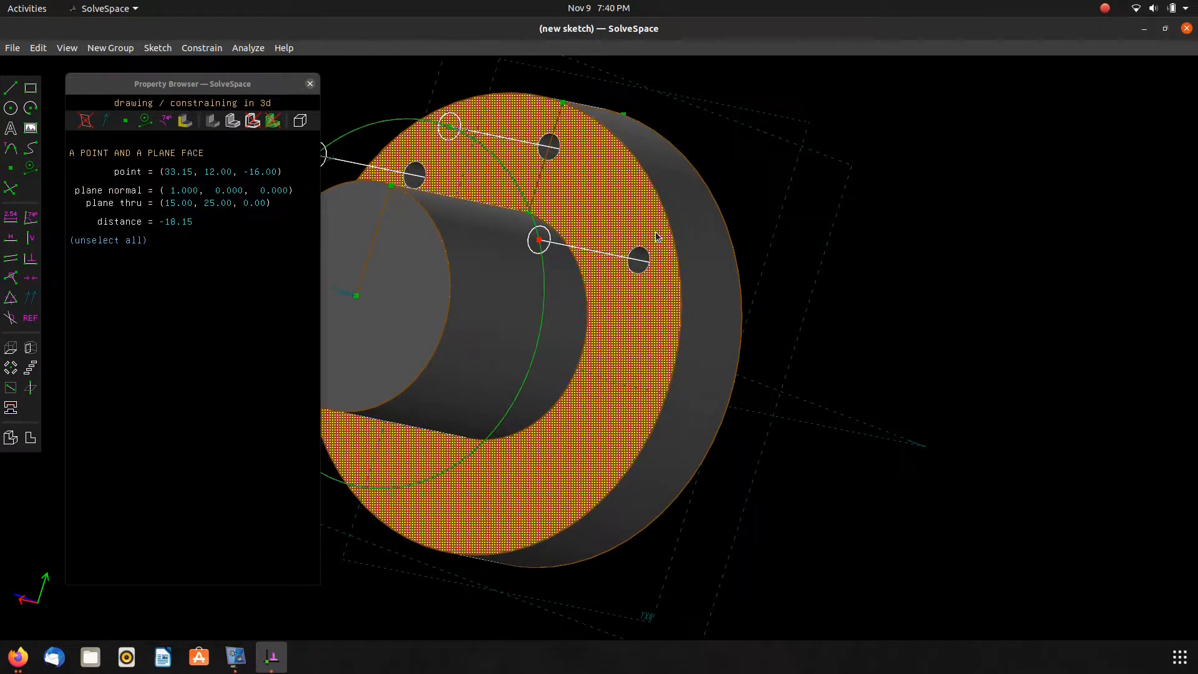
pyautogui.press('o')
pyautogui.keyDown('shift'); pyautogui.moveTo(700, 287); pyautogui.dragTo(323, 268, button='middle'); pyautogui.keyUp('shift')
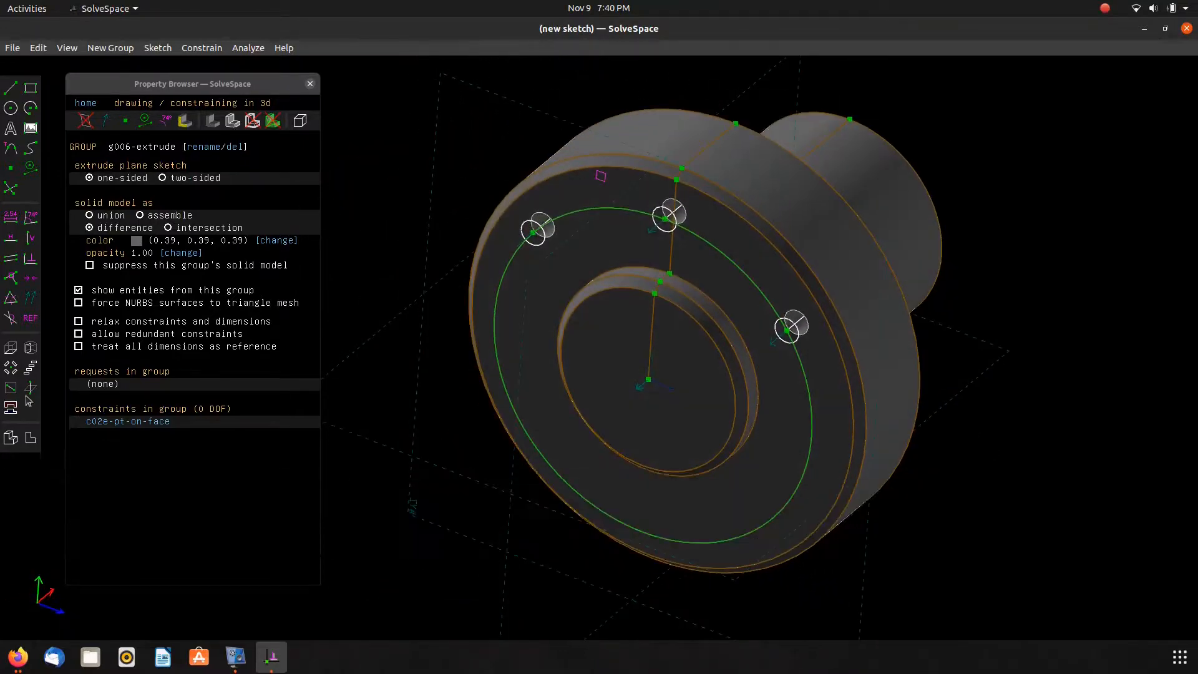
# Hide all groups' sketch entities so only the solid part shows.
pyautogui.click(10, 438)
pyautogui.moveTo(413, 461); pyautogui.dragTo(478, 383, button='right')
pyautogui.scroll(-2, 447, 411)
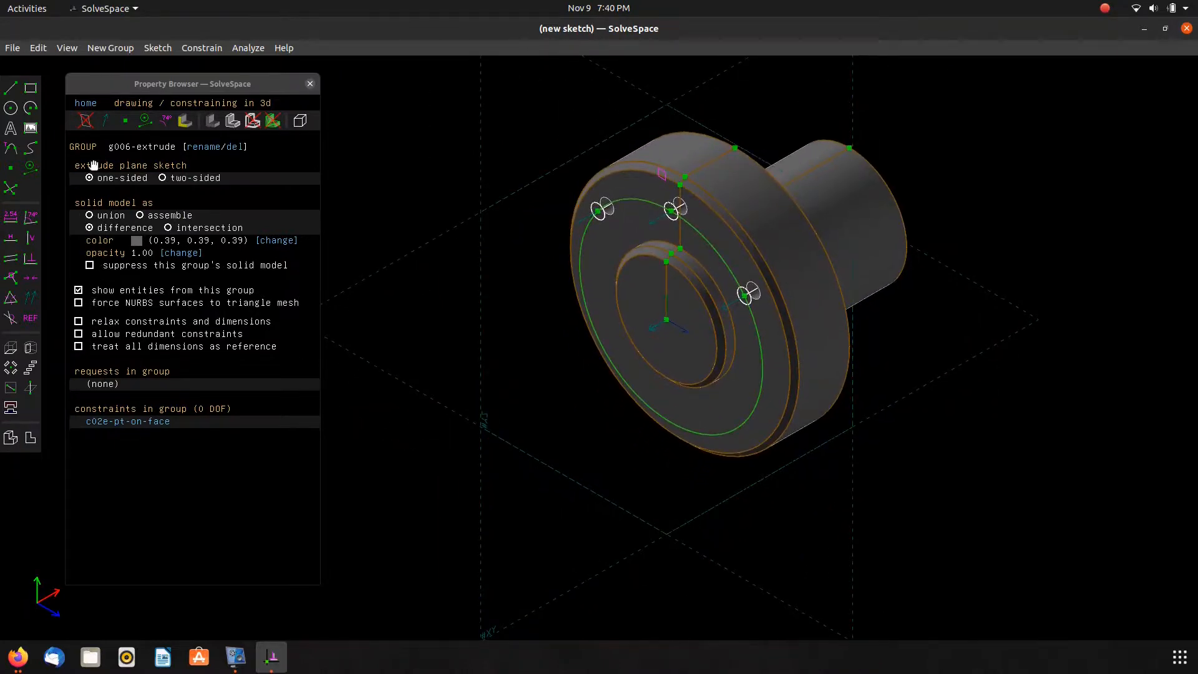
pyautogui.click(85, 103)
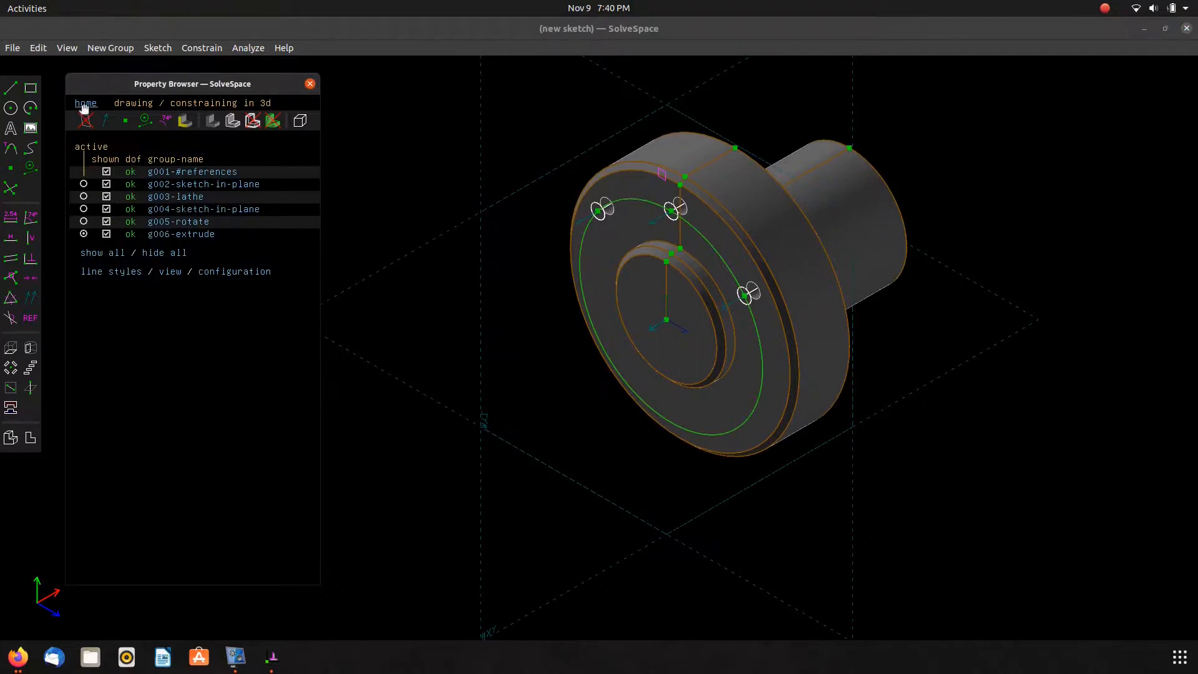
pyautogui.click(154, 253)
pyautogui.moveTo(490, 350); pyautogui.dragTo(488, 392, button='right')
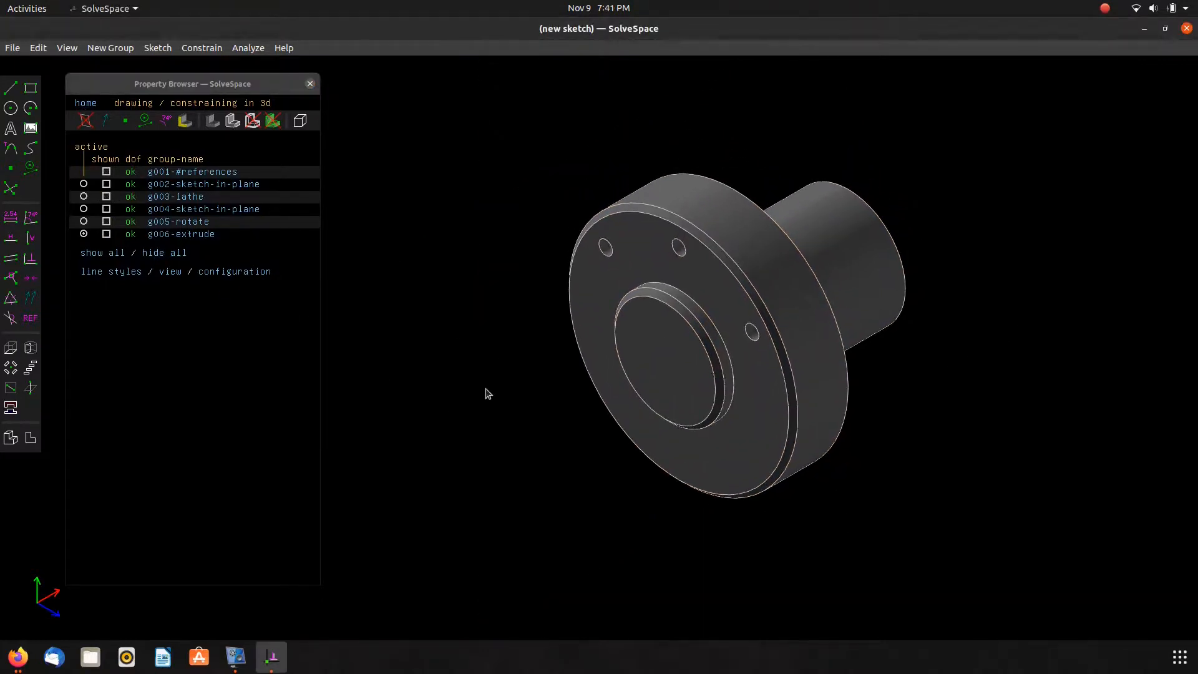
# Hide the property browser to compare the finished part with the drawing.
pyautogui.hotkey('alt', 'Tab')
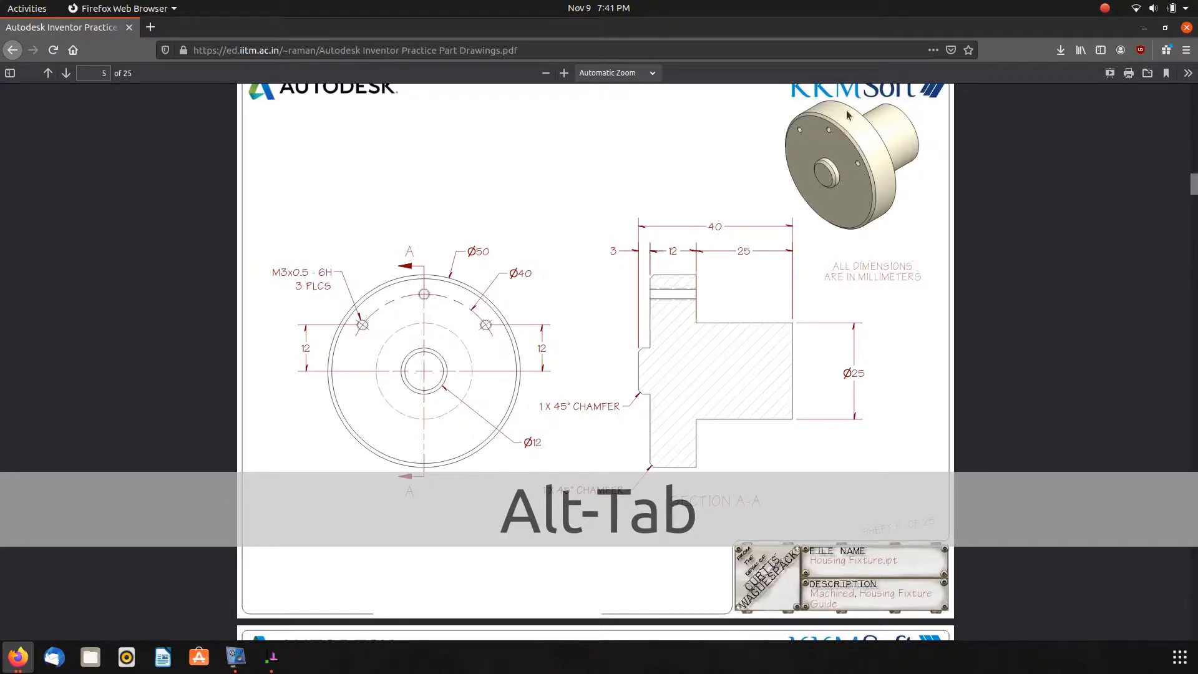
pyautogui.hotkey('alt', 'Tab')
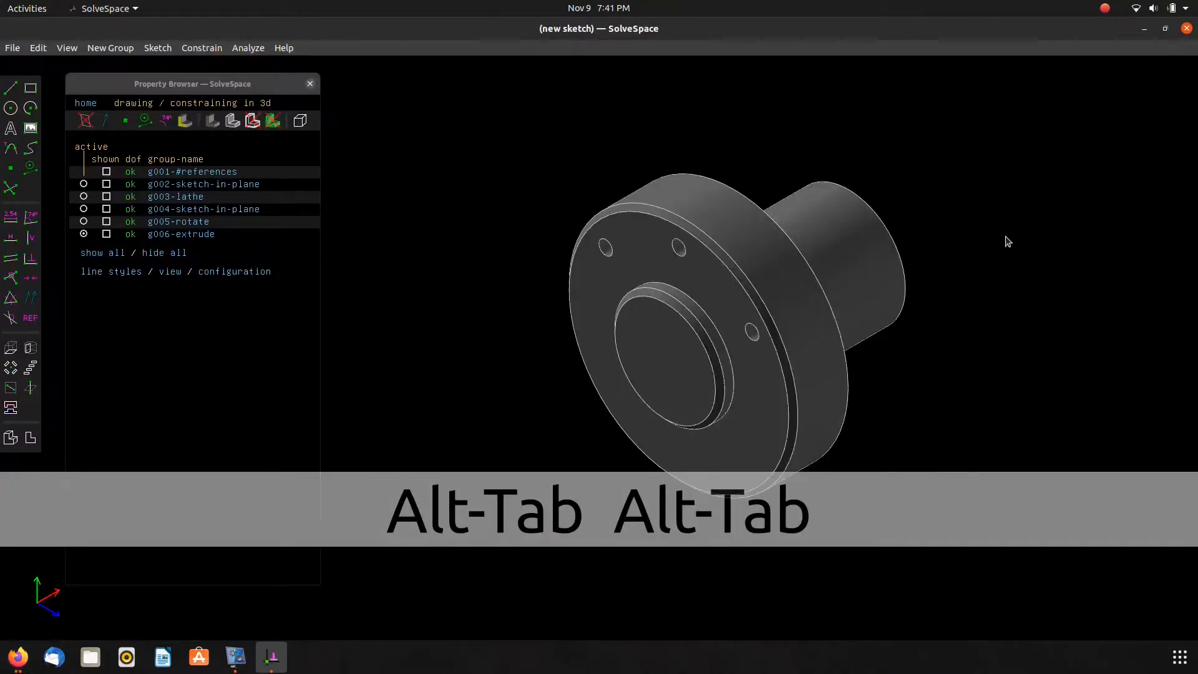
pyautogui.press('Tab')
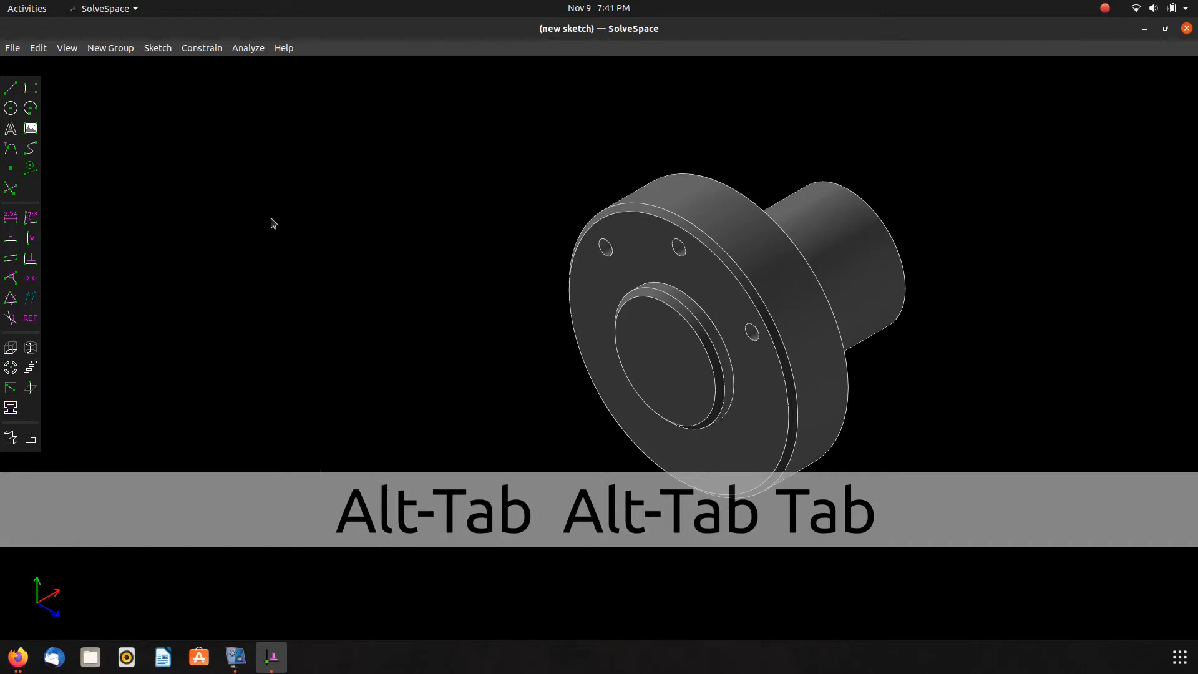